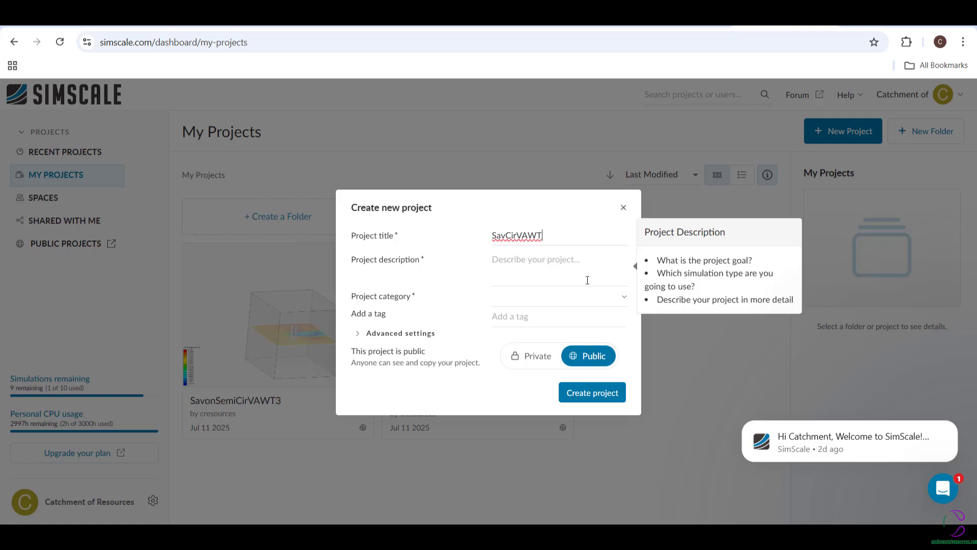
Title the new project SavCirVAWT4-CofR and describe it as "modeling of Savonius VAWT for CFD and FEA. Semi-circular profile"
text(4-CofR)
click(570, 266)
text(modeling o)
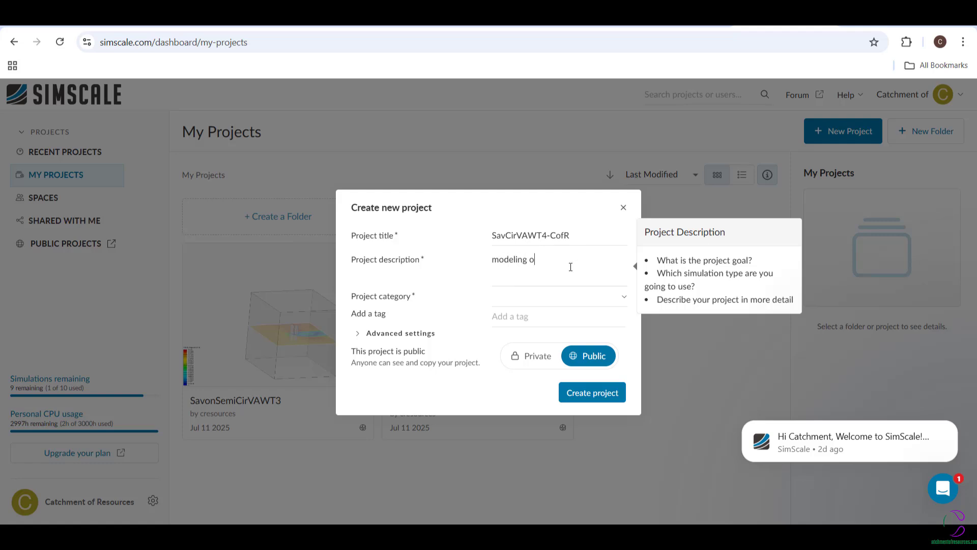
text(f sav)
key(BackSpace)
key(BackSpace)
key(BackSpace)
text(Savonius VAWT)
text(for CFD and FEA)
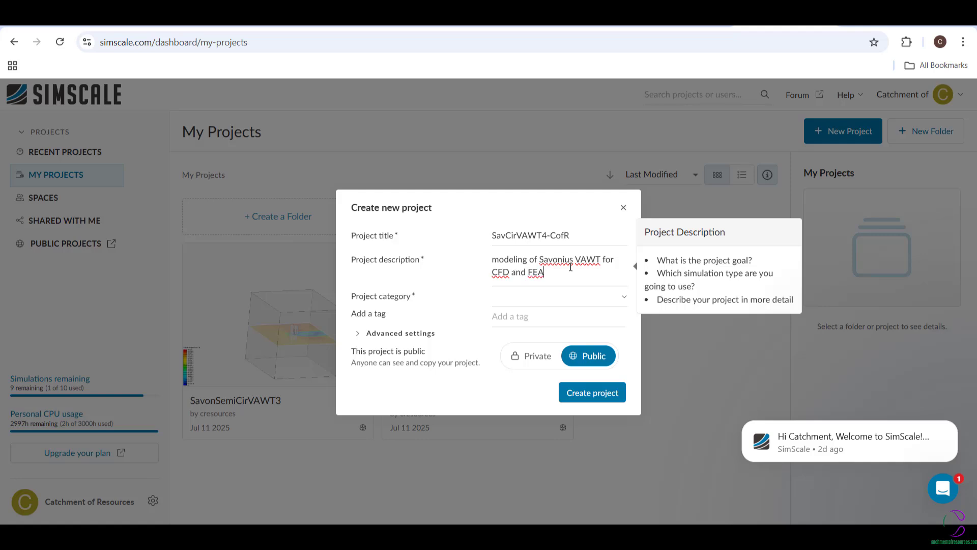
text(. Seimi-circular profile)
Set the project category to Energy and create the public project
click(590, 300)
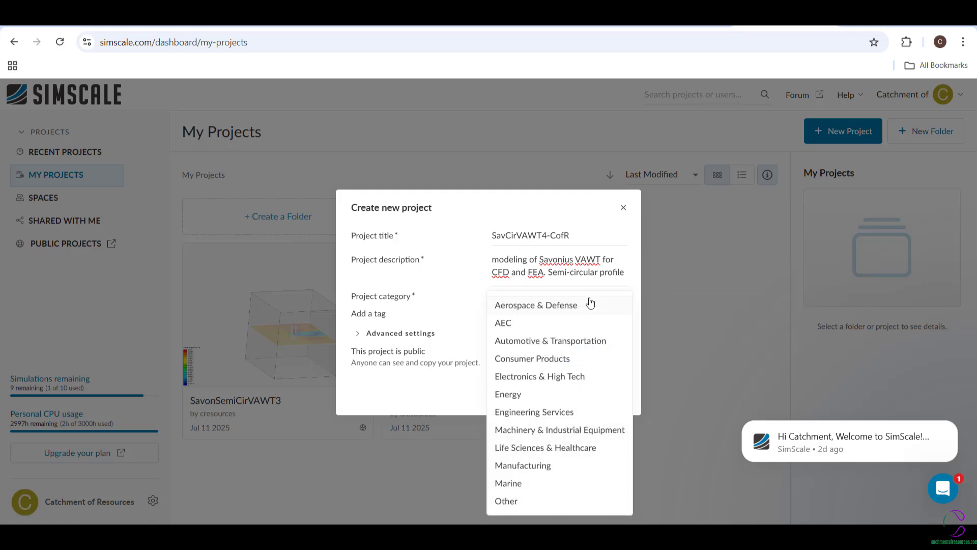
click(509, 394)
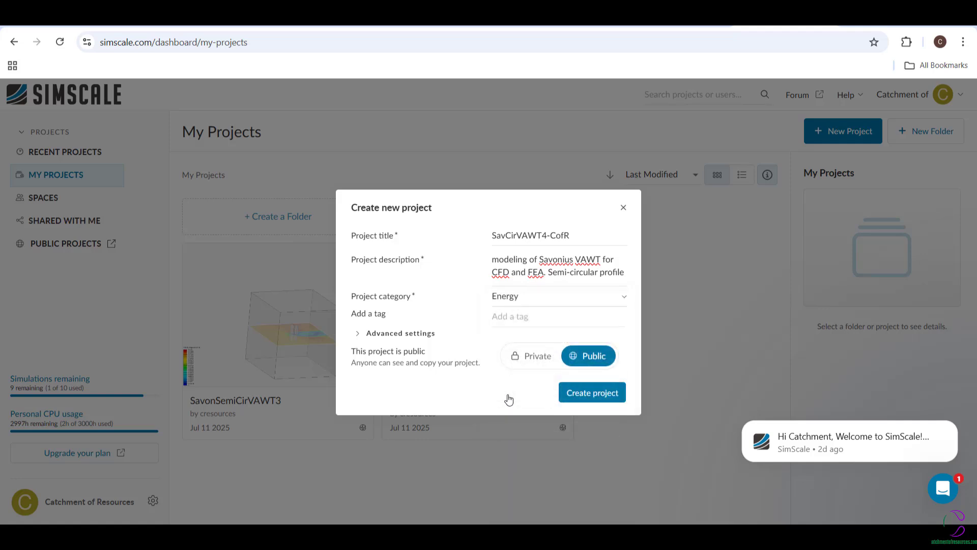
click(580, 395)
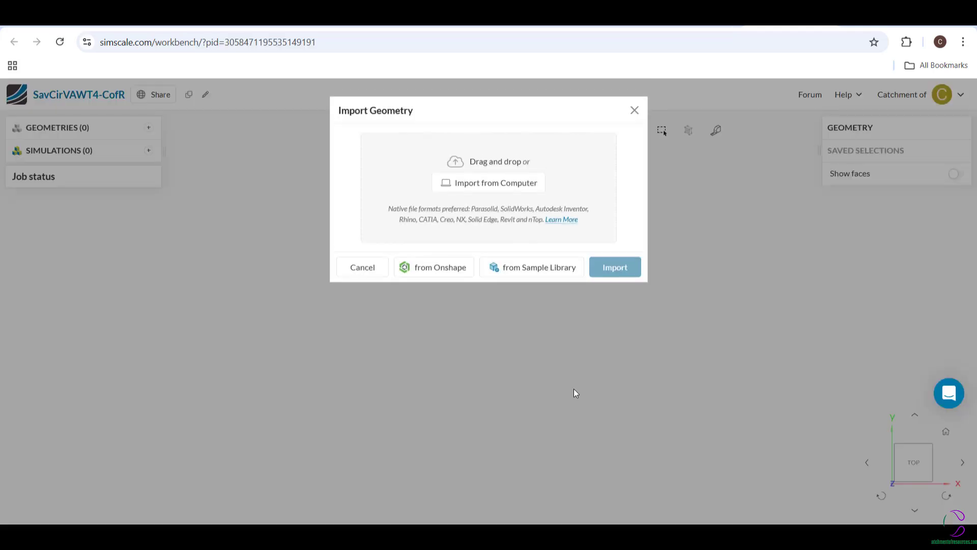
Import Savonius VAWT Drawing 3.iges from the computer and open a copy of the geometry for CAD editing
click(460, 186)
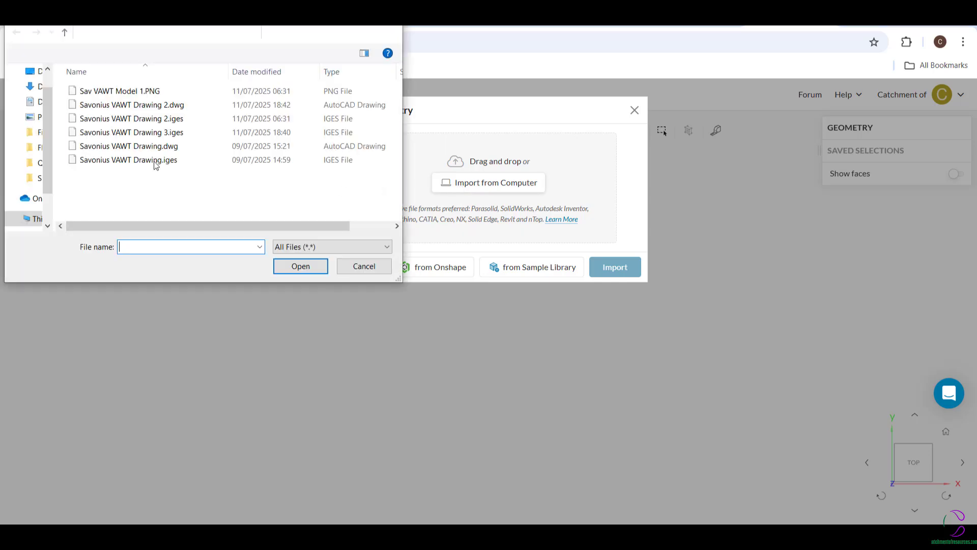
click(135, 131)
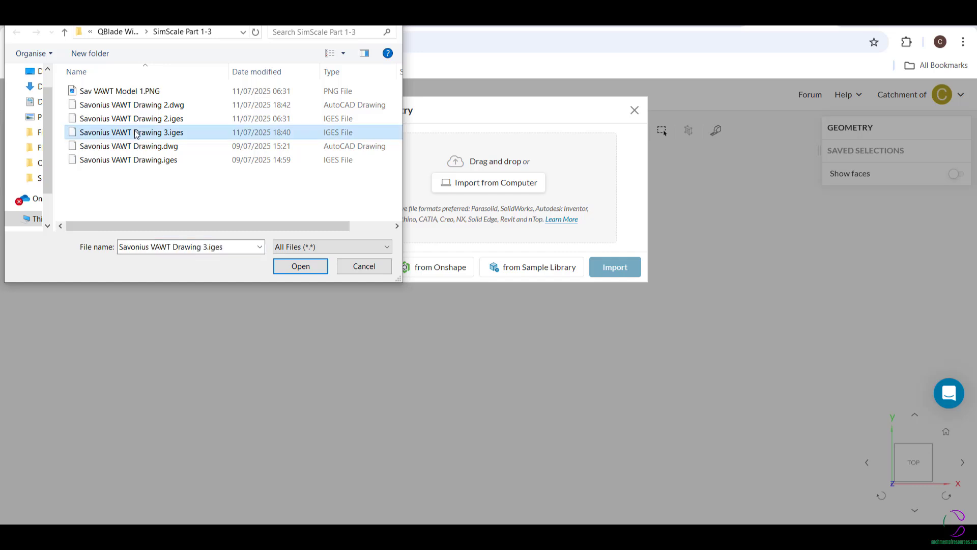
click(301, 266)
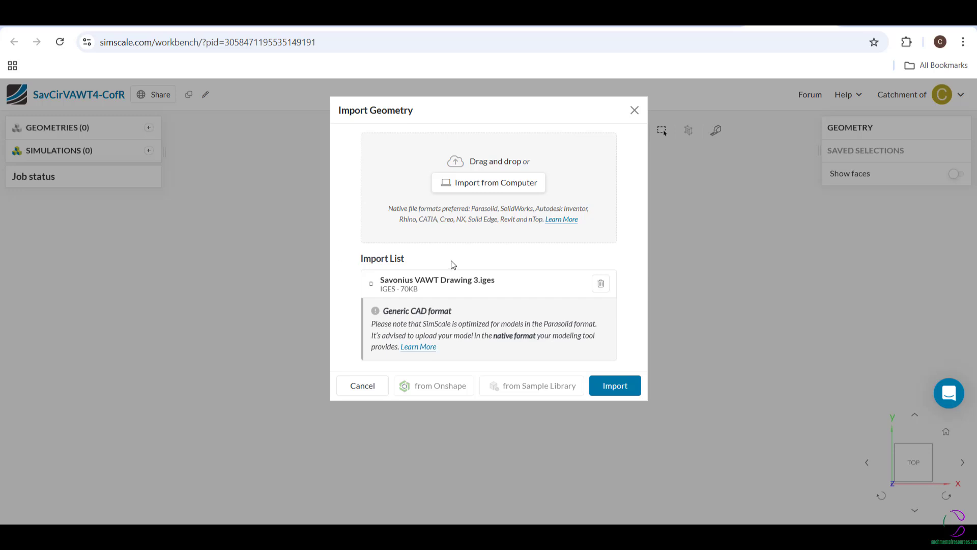
click(612, 388)
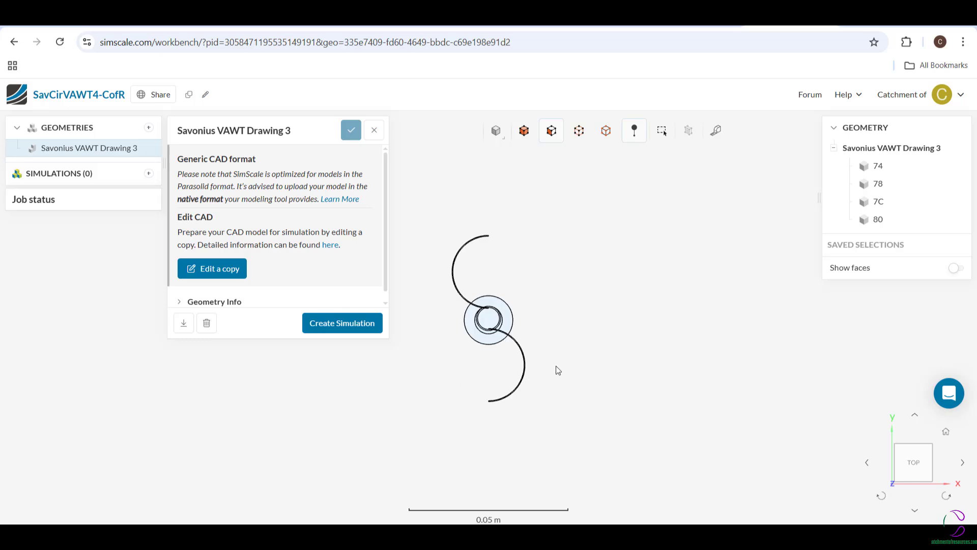
drag(556, 366, 640, 204)
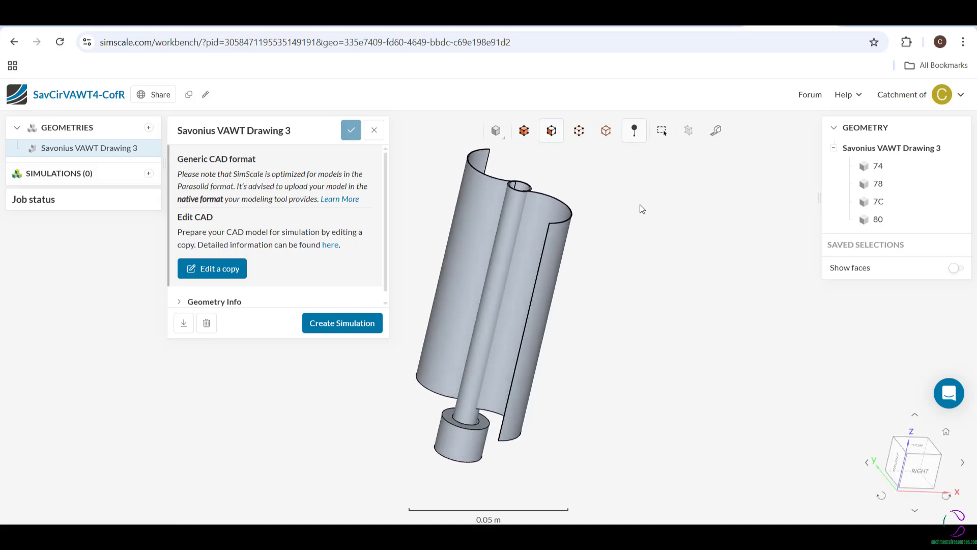
click(216, 270)
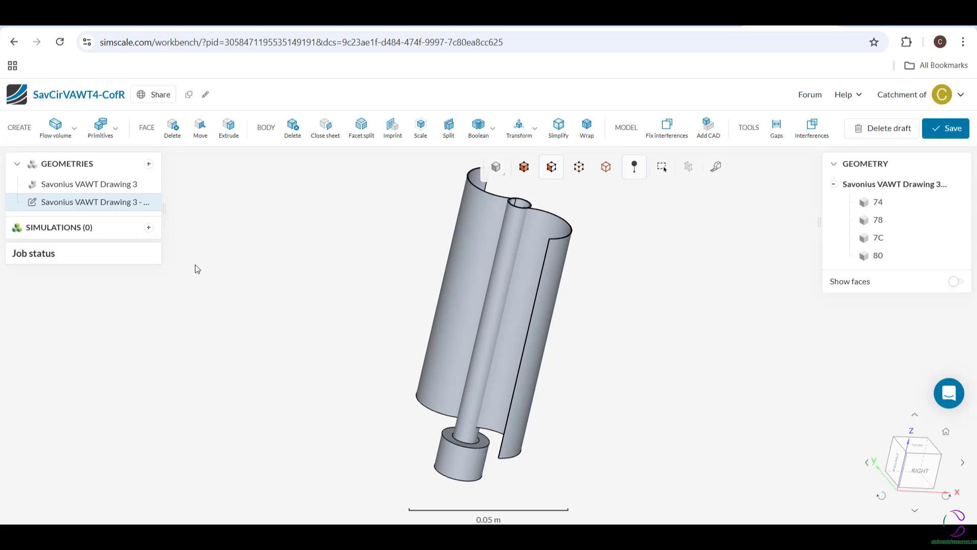
Start an external flow volume around the turbine, try an X min of 50 m and undo that value
click(76, 128)
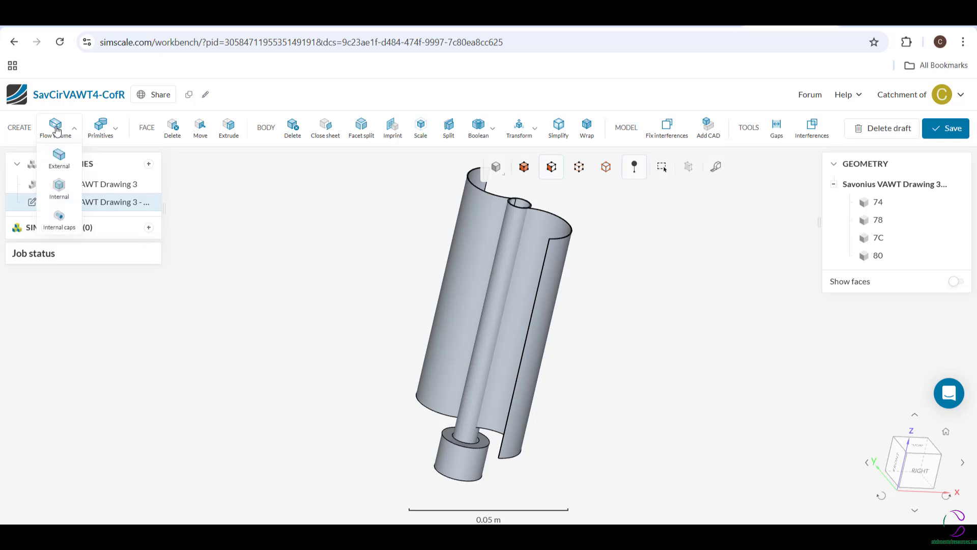
click(58, 159)
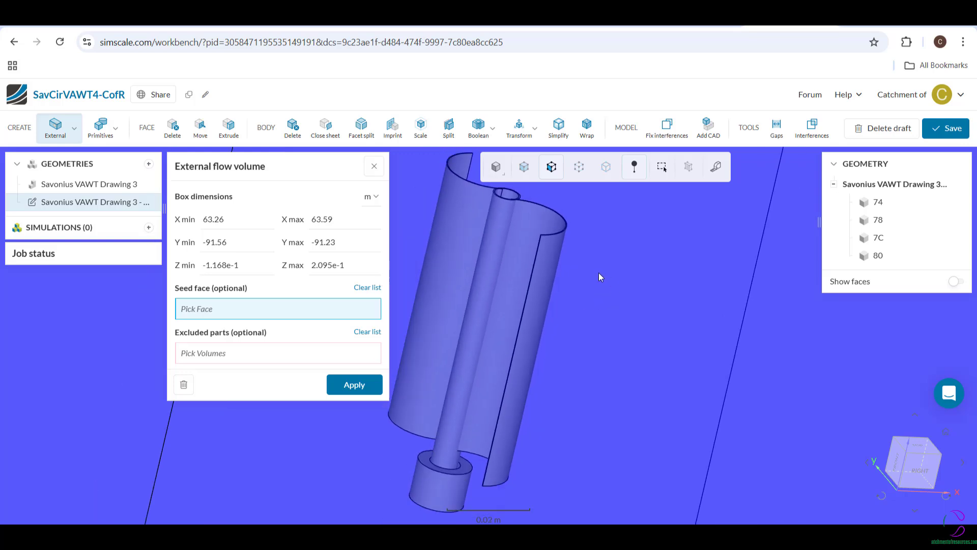
scroll(600, 277, down, 3)
scroll(599, 277, down, 5)
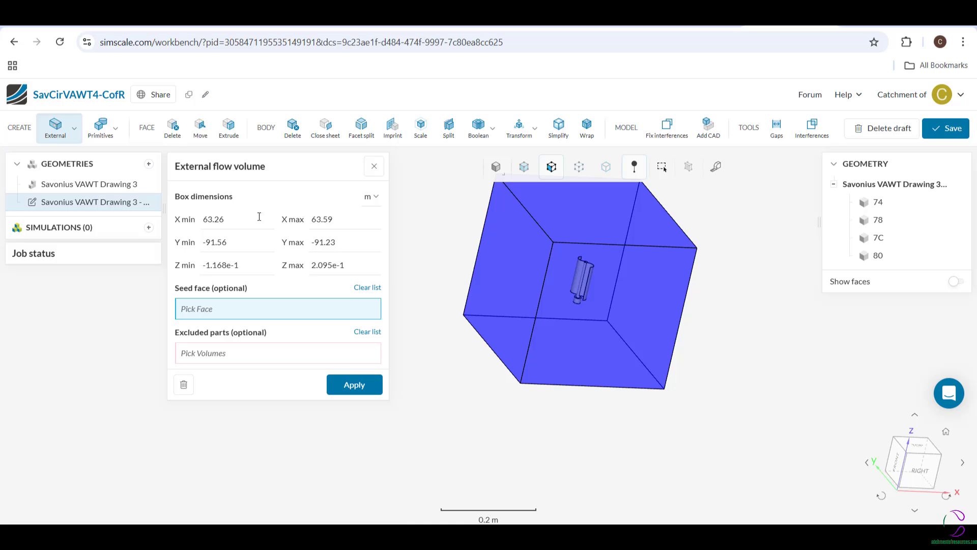
double_click(224, 223)
text(50)
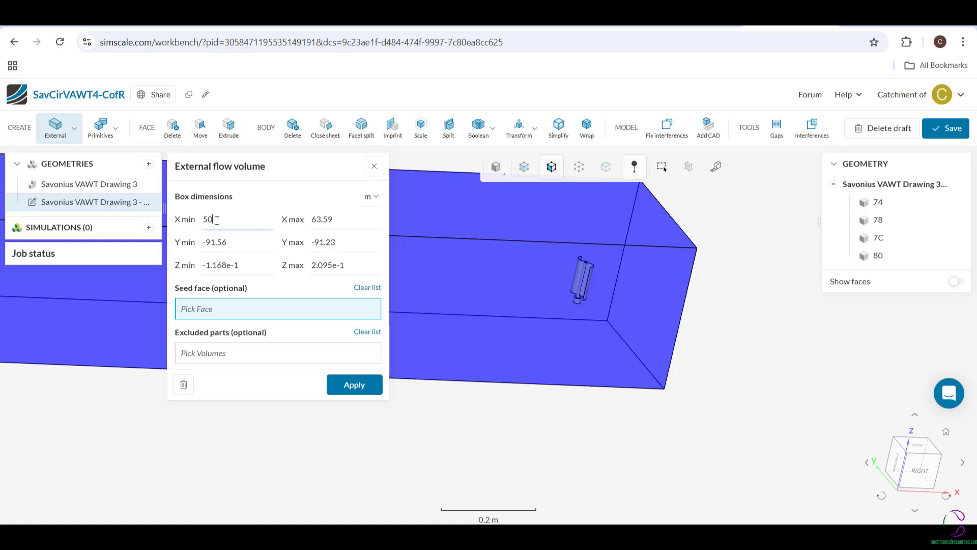
key(BackSpace)
key(BackSpace)
text(50)
key(ctrl+z)
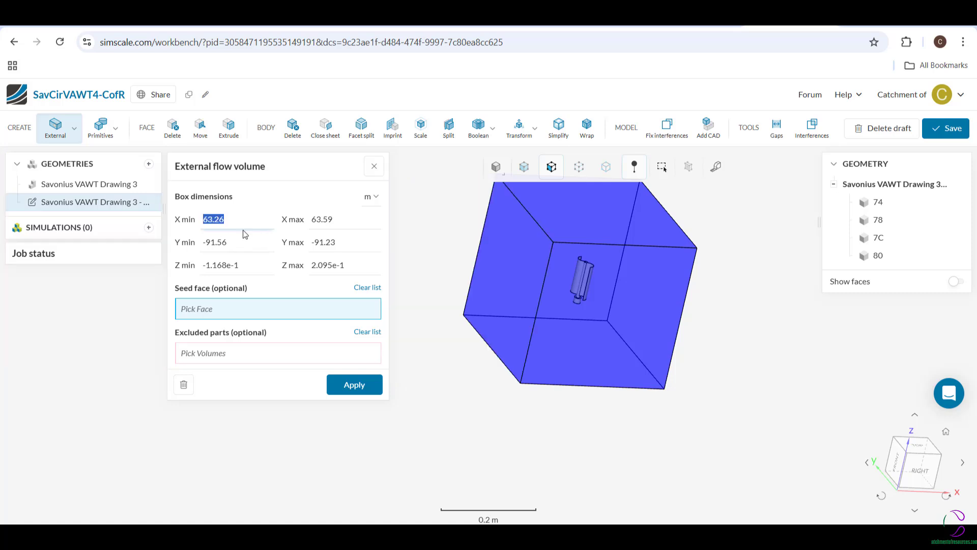
Set the external flow volume's X min to 63.30 m and X max to 63.5 m
click(227, 219)
key(BackSpace)
key(BackSpace)
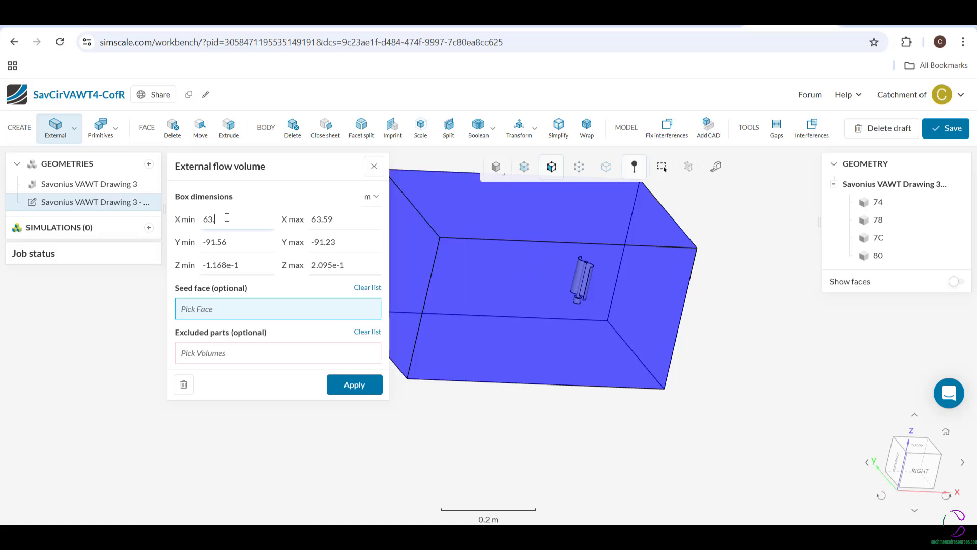
text(30)
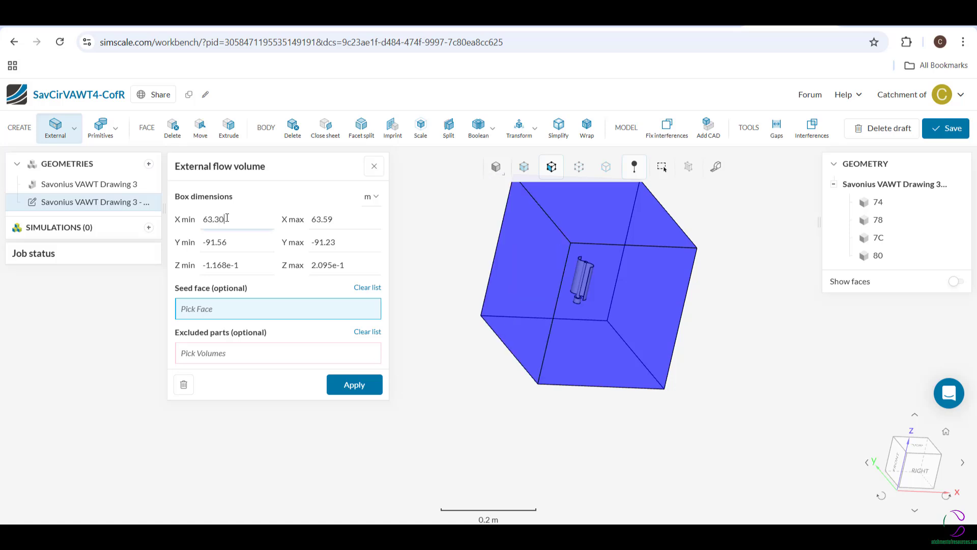
click(335, 221)
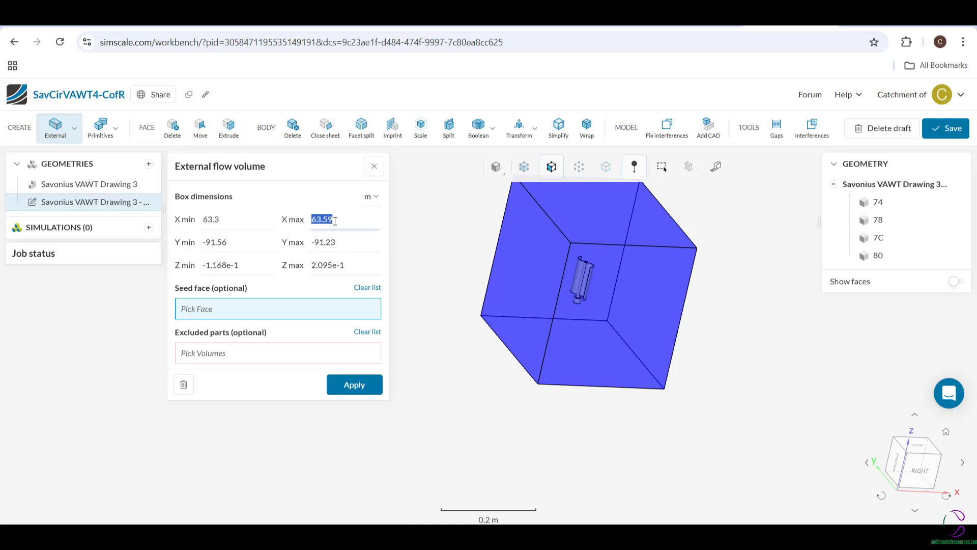
click(335, 221)
key(BackSpace)
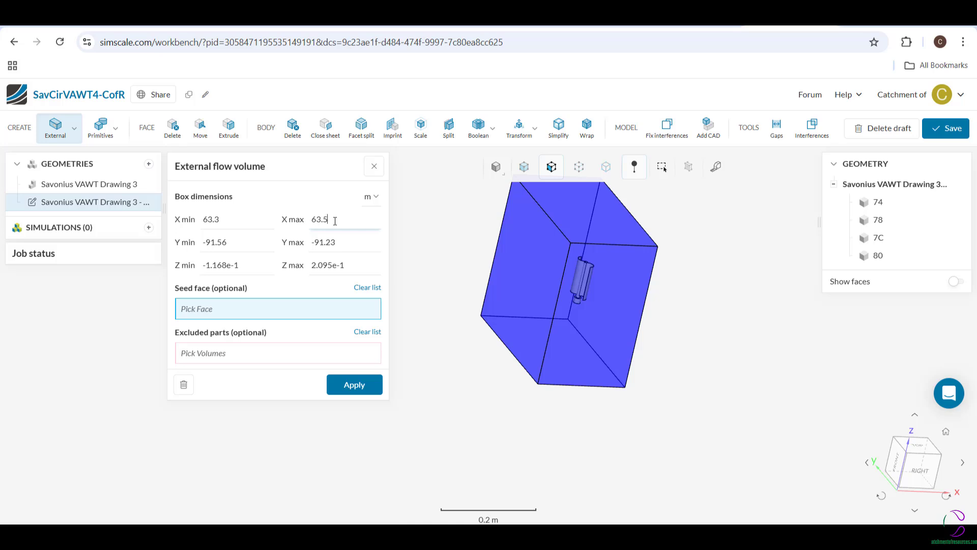
Set the external flow volume's Y min to -91.50 m
drag(692, 297, 692, 254)
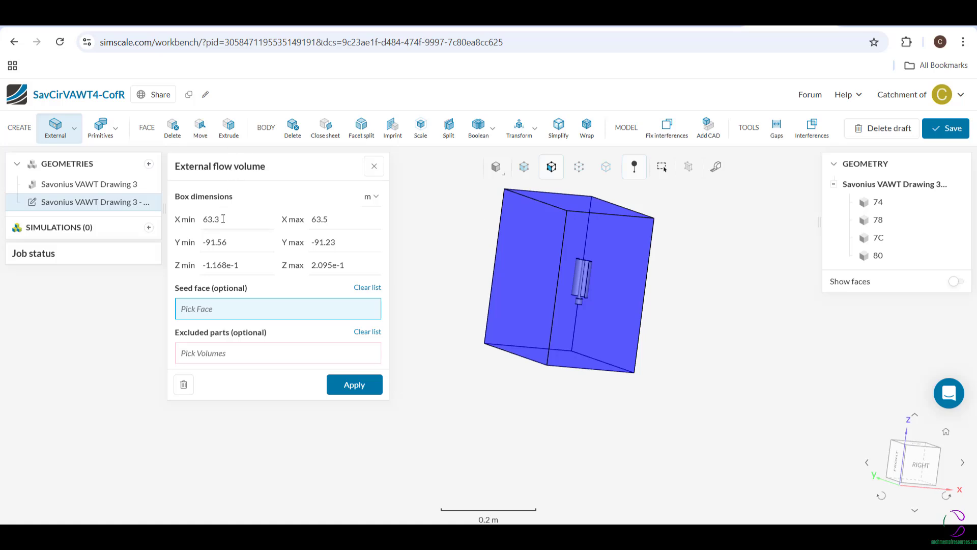
drag(731, 301, 650, 295)
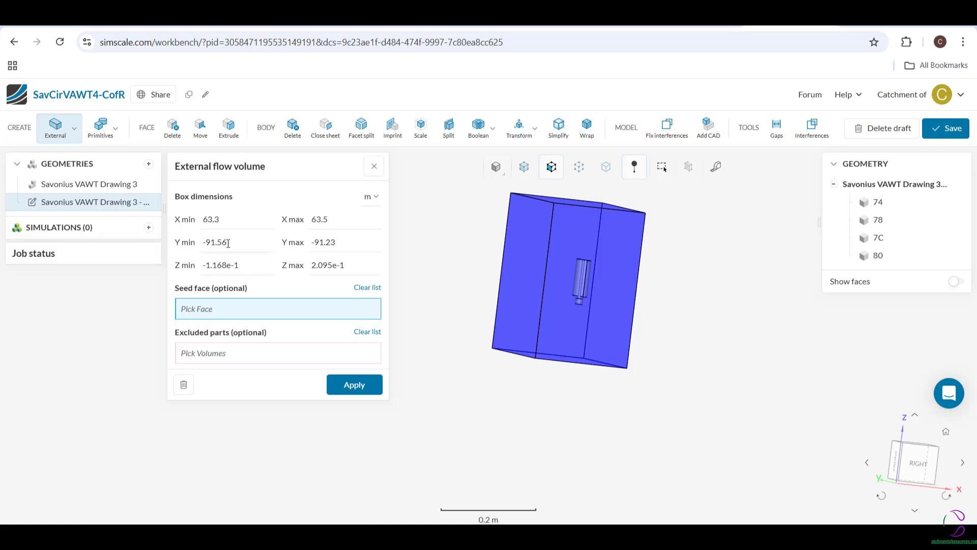
drag(694, 384, 808, 389)
drag(666, 387, 683, 416)
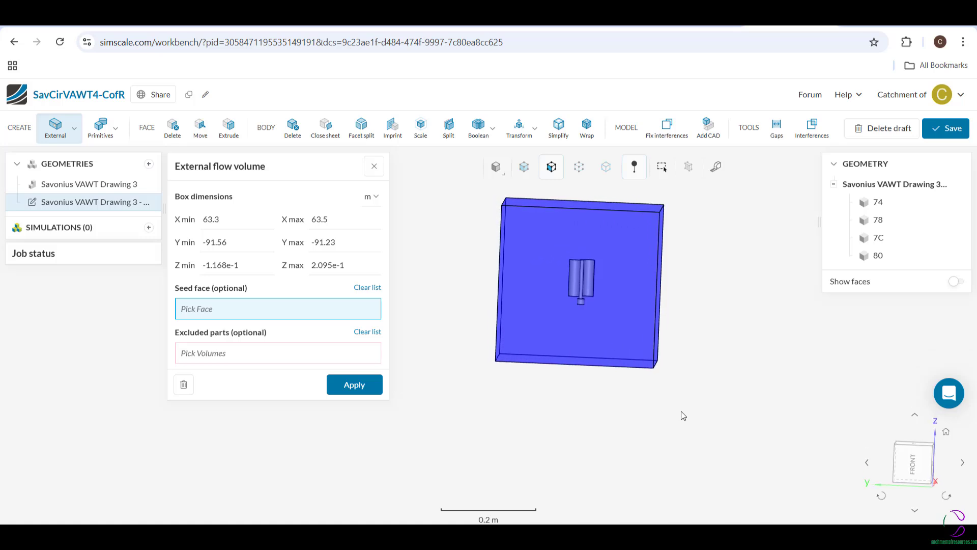
double_click(228, 242)
click(242, 245)
key(BackSpace)
text(0)
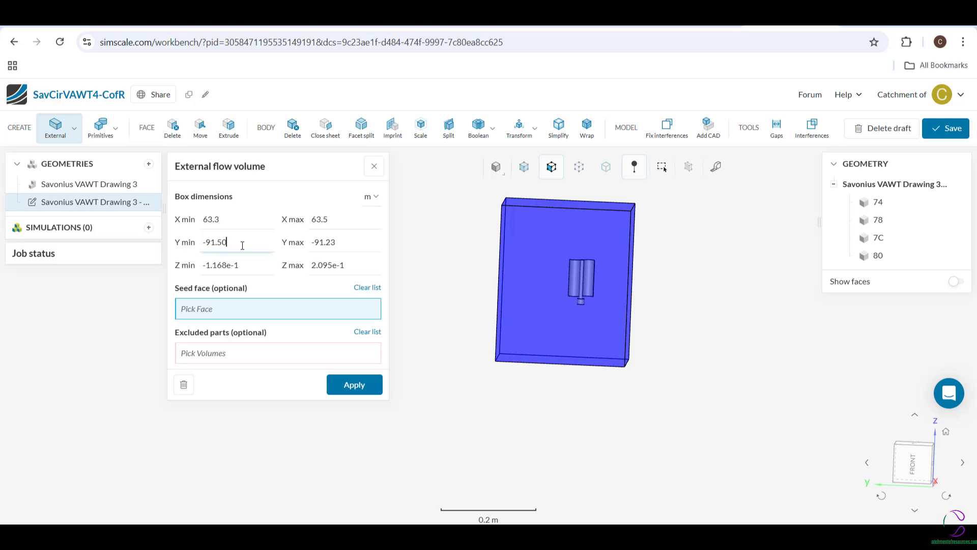
Set the Y max to -91.30 m and try to create the external flow volume
double_click(349, 242)
click(346, 243)
key(BackSpace)
key(BackSpace)
text(30)
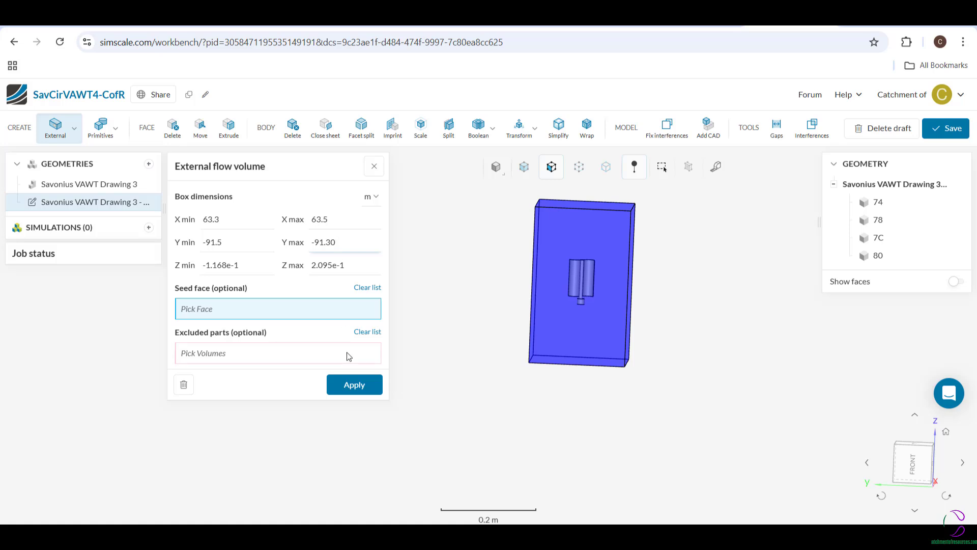
click(363, 390)
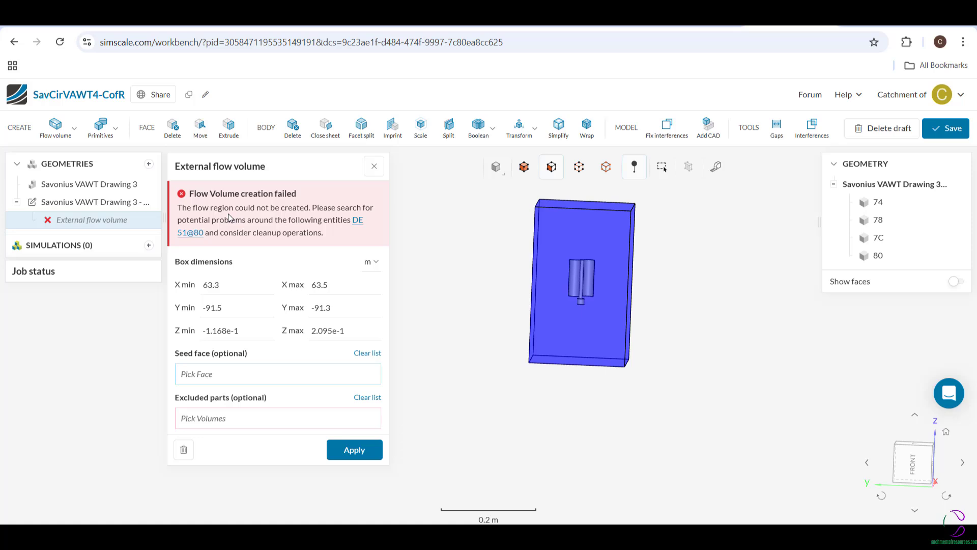
Select part 80 at the base of the shaft and delete the external flow volume operation
click(880, 261)
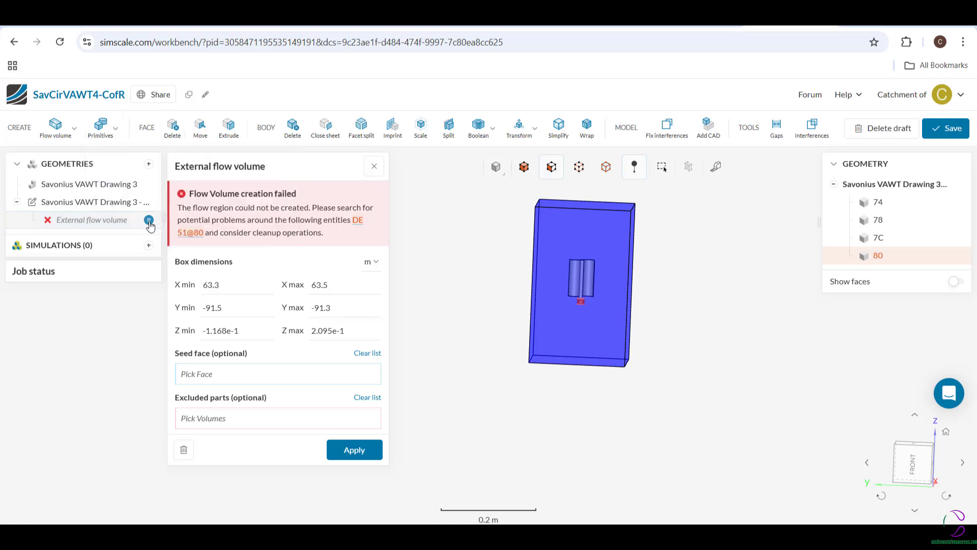
click(149, 221)
click(171, 225)
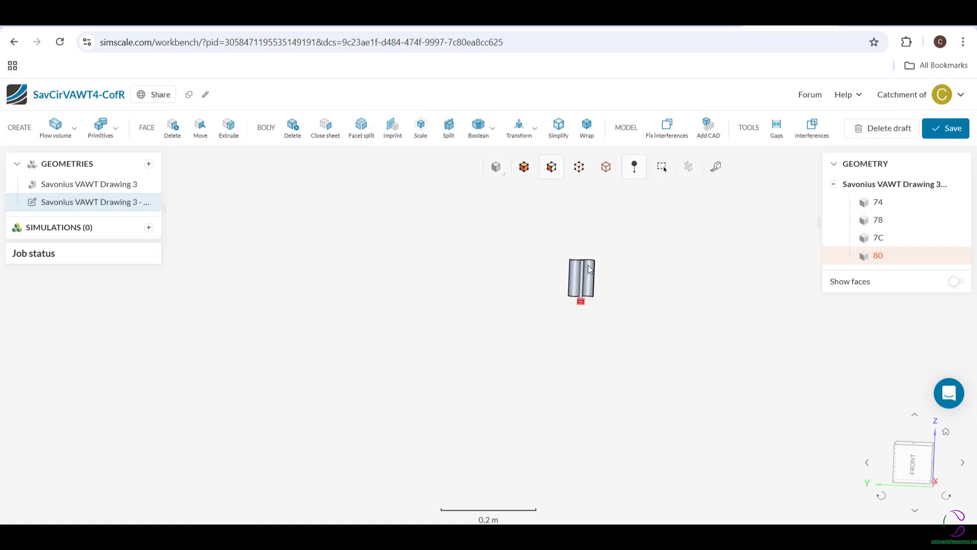
Delete all the faces of the base cylinder, part 80, using the Heal method
drag(508, 332, 587, 274)
scroll(611, 271, down, 3)
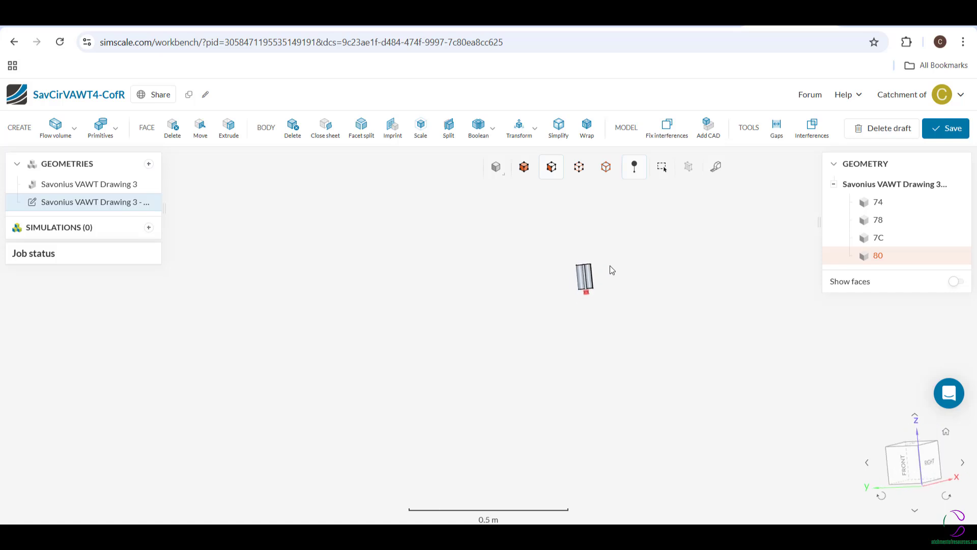
scroll(612, 270, up, 10)
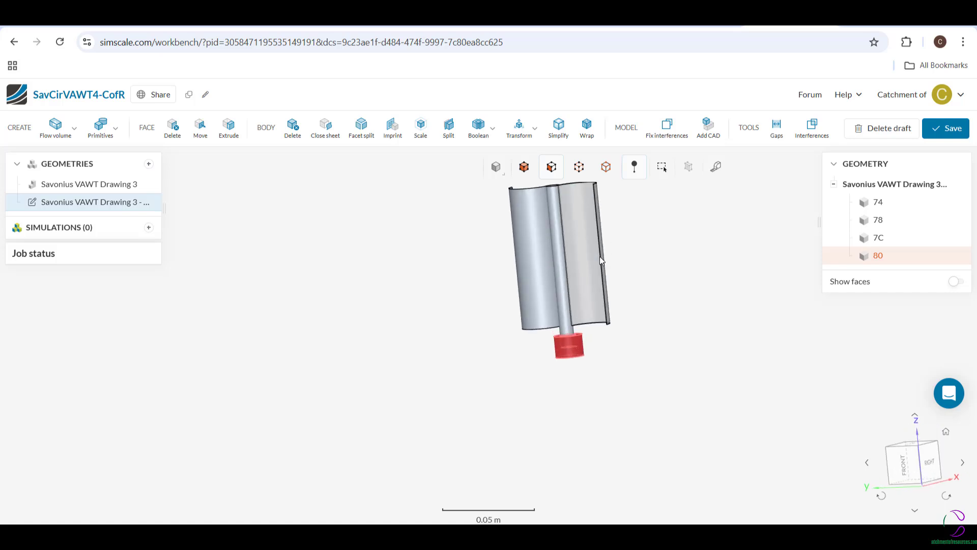
click(174, 130)
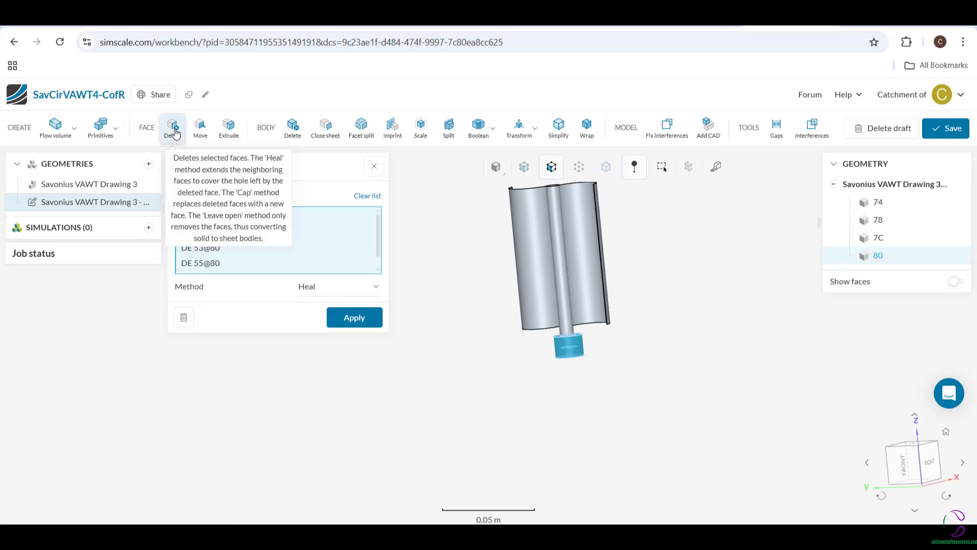
click(360, 318)
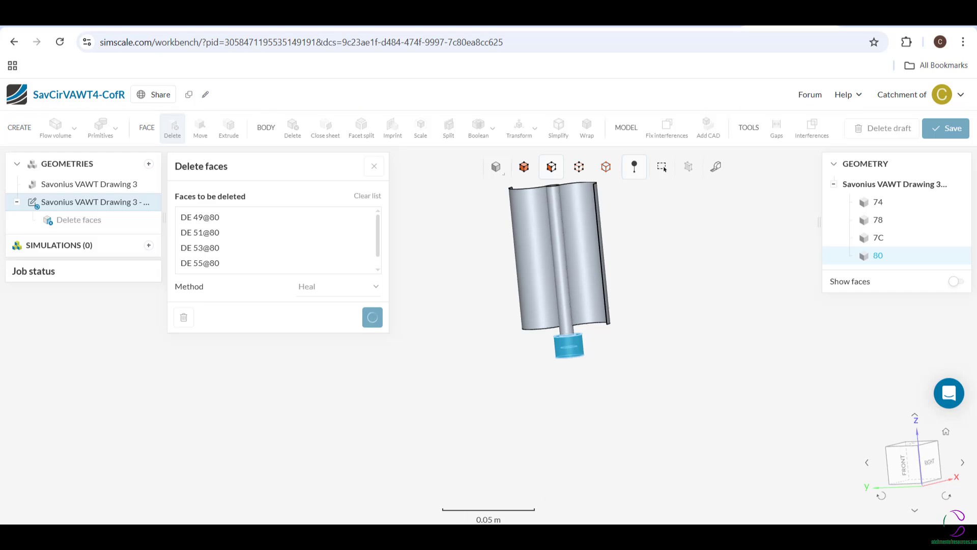
drag(620, 390, 569, 405)
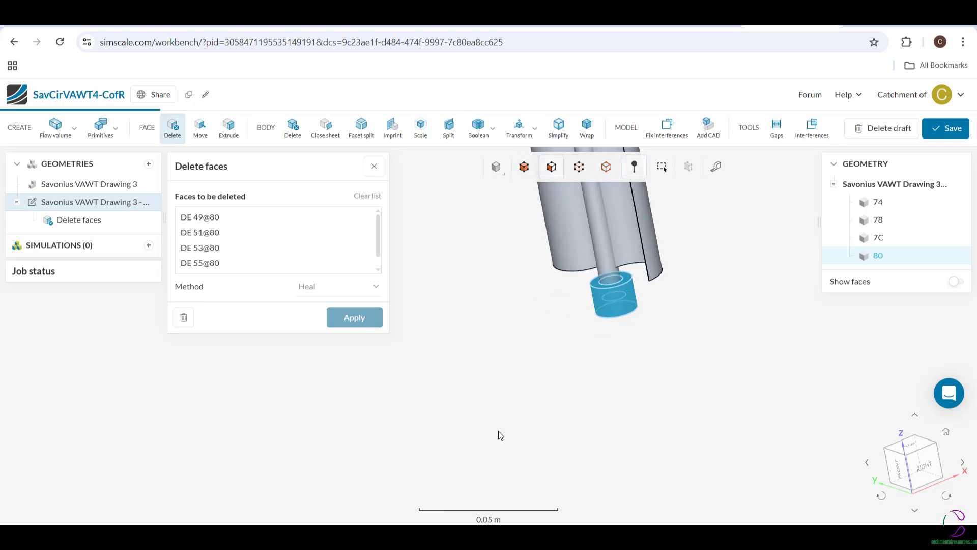
scroll(502, 420, down, 1)
scroll(558, 243, down, 4)
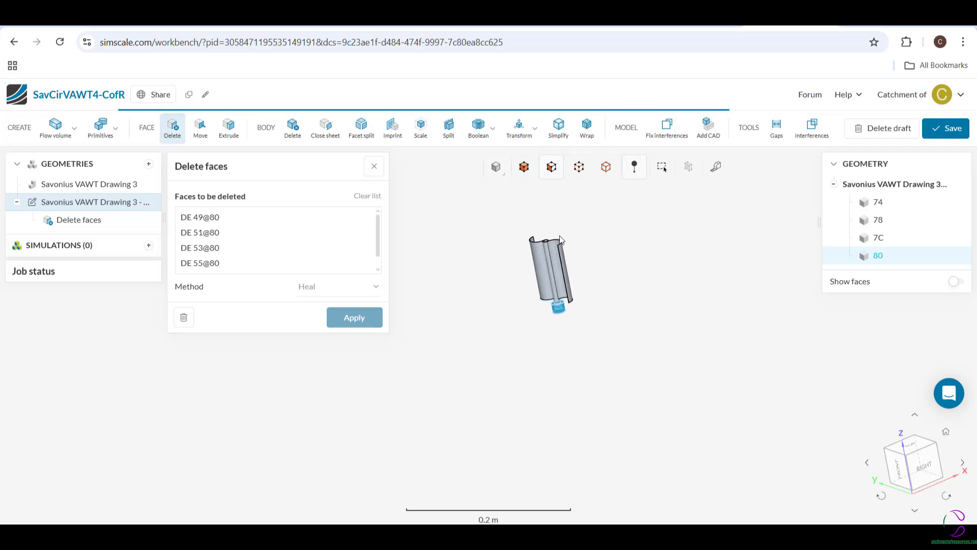
scroll(558, 244, up, 4)
scroll(559, 248, up, 4)
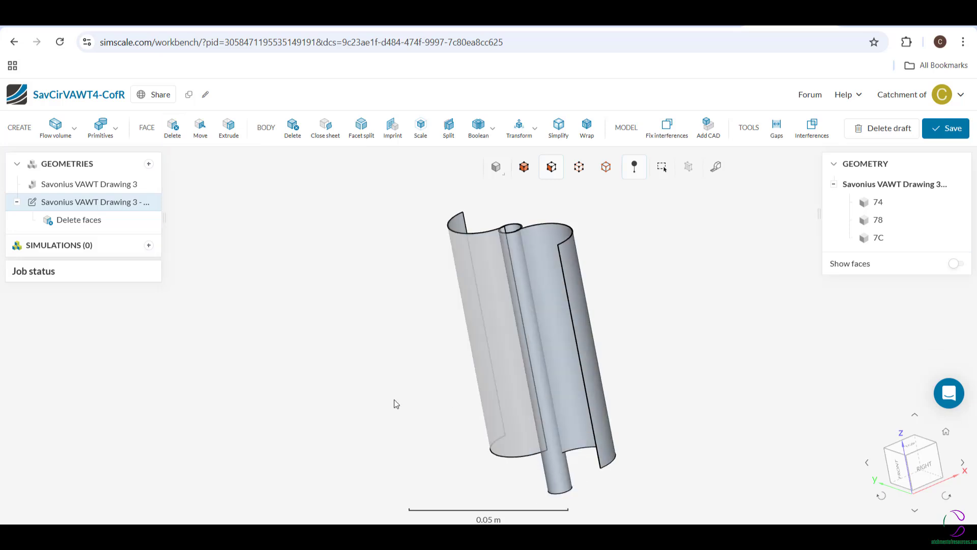
Start a new external flow volume around the turbine and set its X min to 63.30 m
click(102, 134)
click(74, 128)
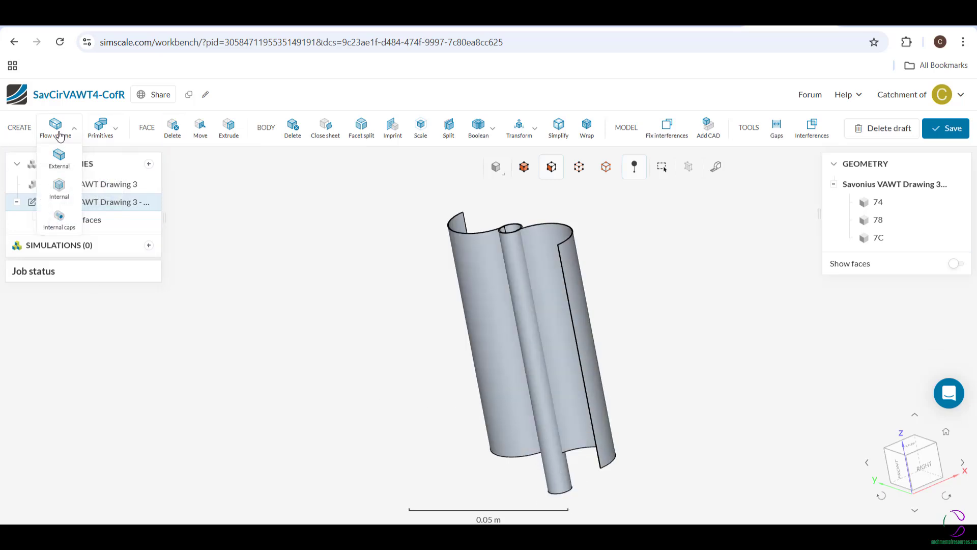
click(59, 159)
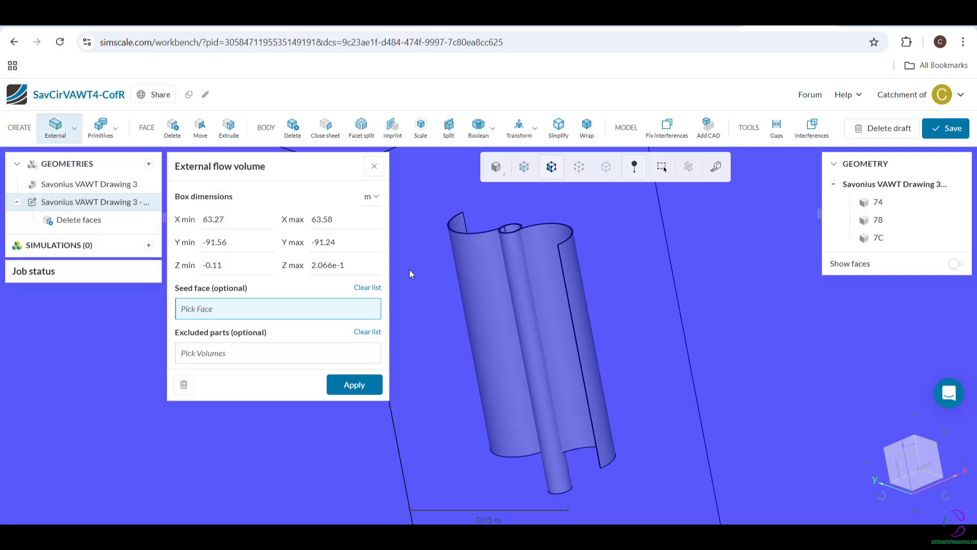
scroll(426, 271, down, 5)
scroll(426, 271, down, 5)
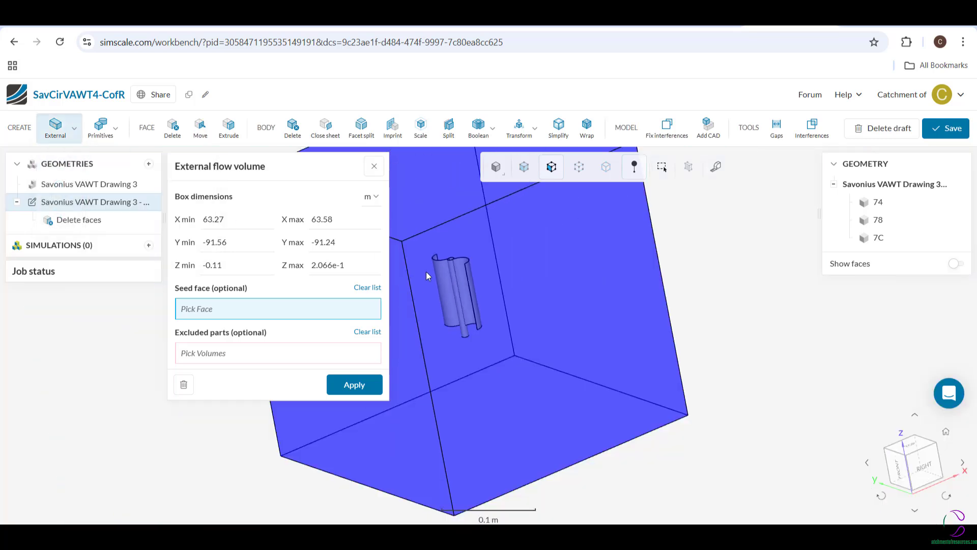
click(229, 219)
click(228, 223)
key(BackSpace)
key(BackSpace)
text(30)
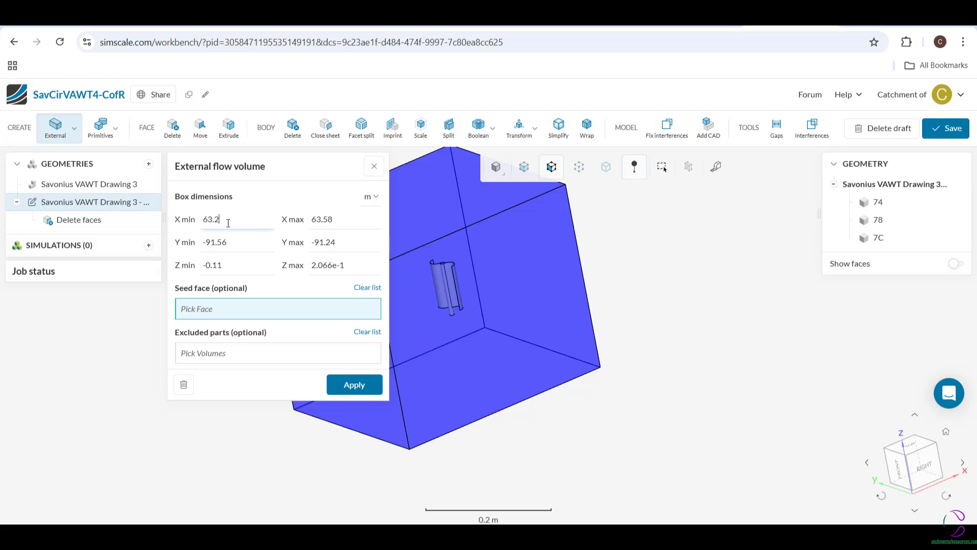
Set the external flow volume's X max to 63.5 m and its Y min to -91.5 m
click(340, 220)
click(338, 221)
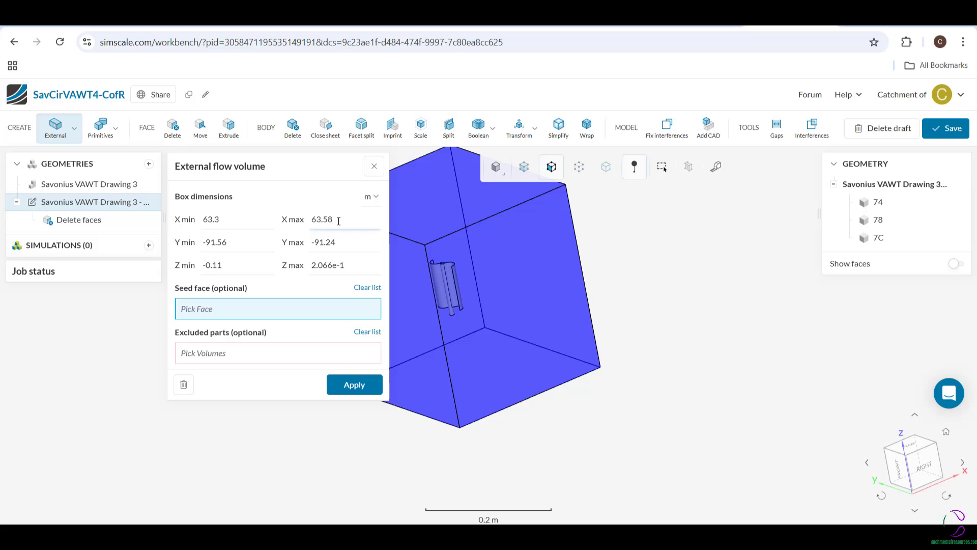
key(BackSpace)
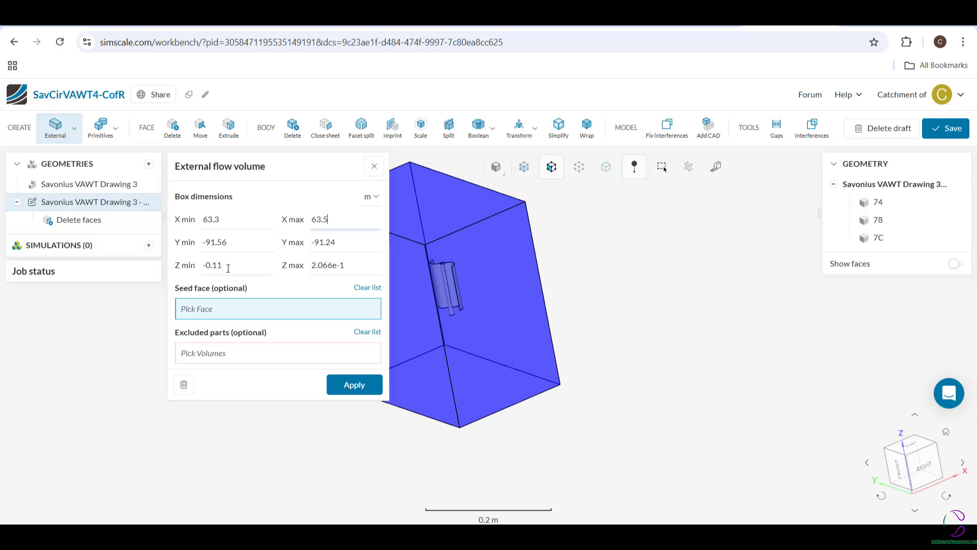
click(236, 243)
click(236, 243)
key(BackSpace)
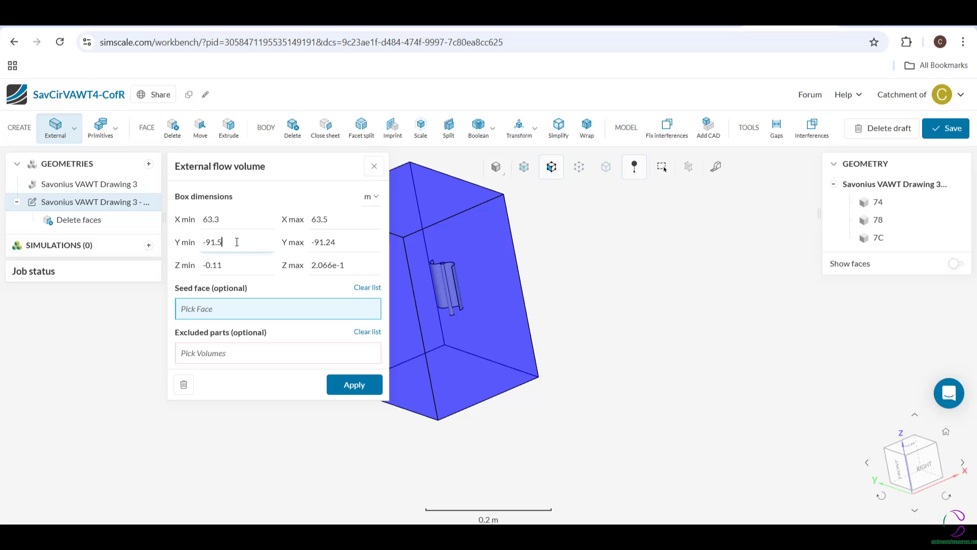
Set the Y max to -91.30 m and create the external flow volume
click(342, 243)
click(343, 243)
key(BackSpace)
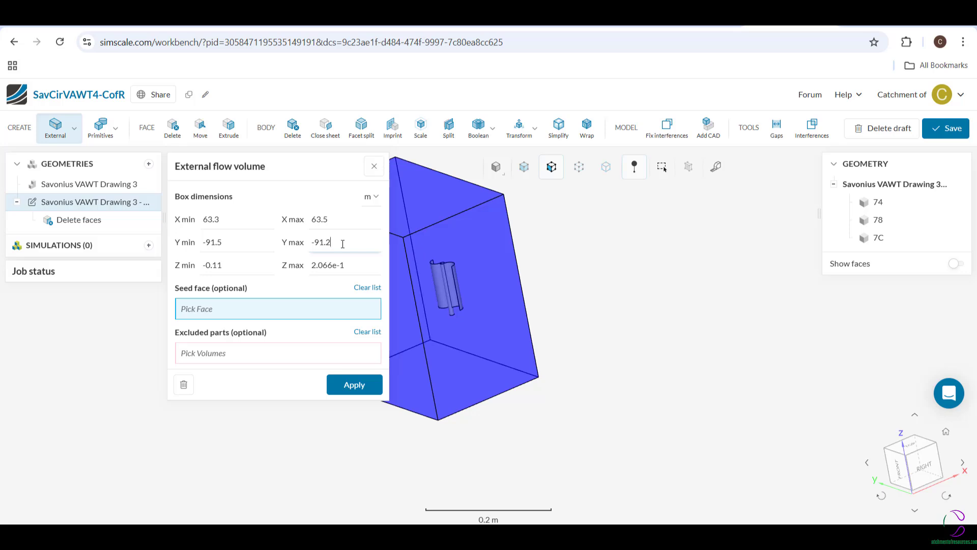
key(BackSpace)
key(BackSpace)
text(.3)
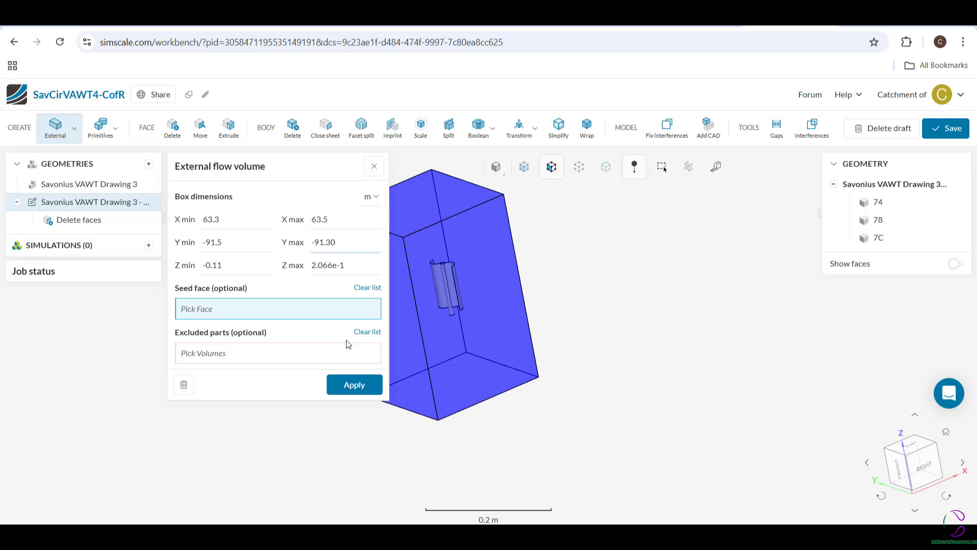
drag(582, 414, 739, 375)
click(349, 389)
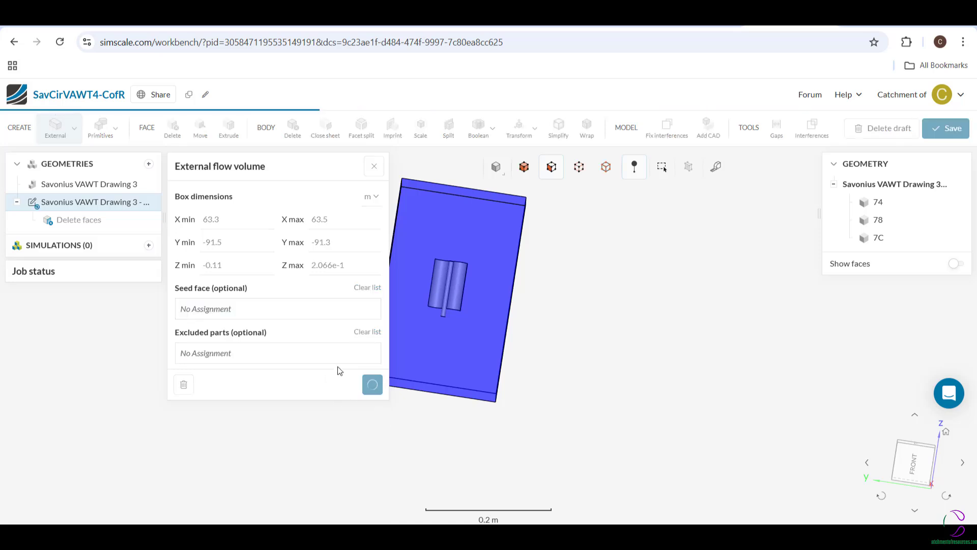
Subtract the turbine parts 74, 78 and 7C from the flow region, using the Keep tools option
click(478, 136)
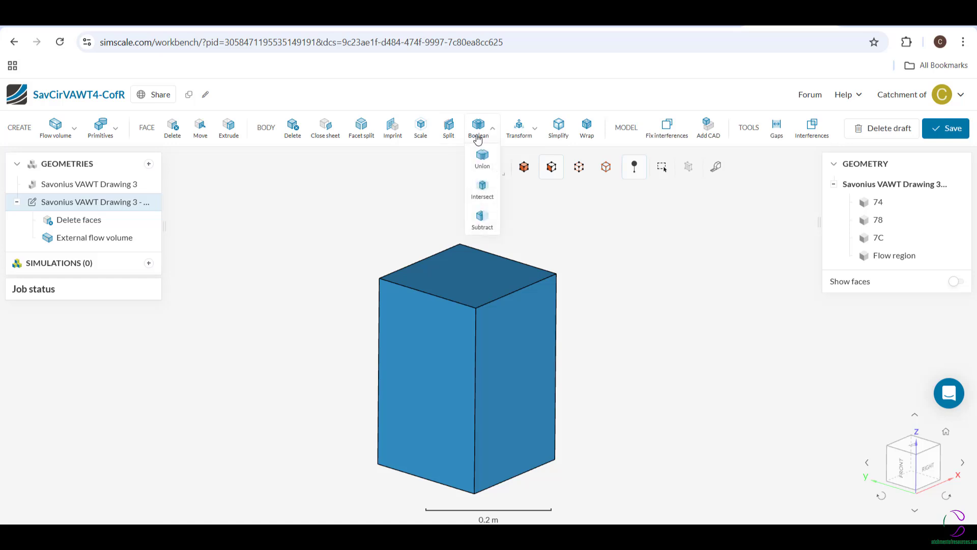
click(486, 221)
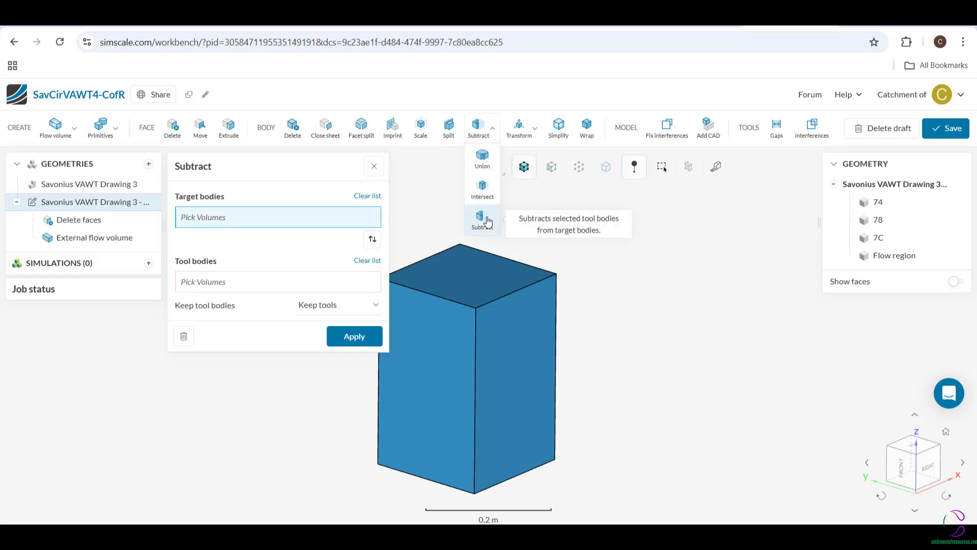
click(478, 304)
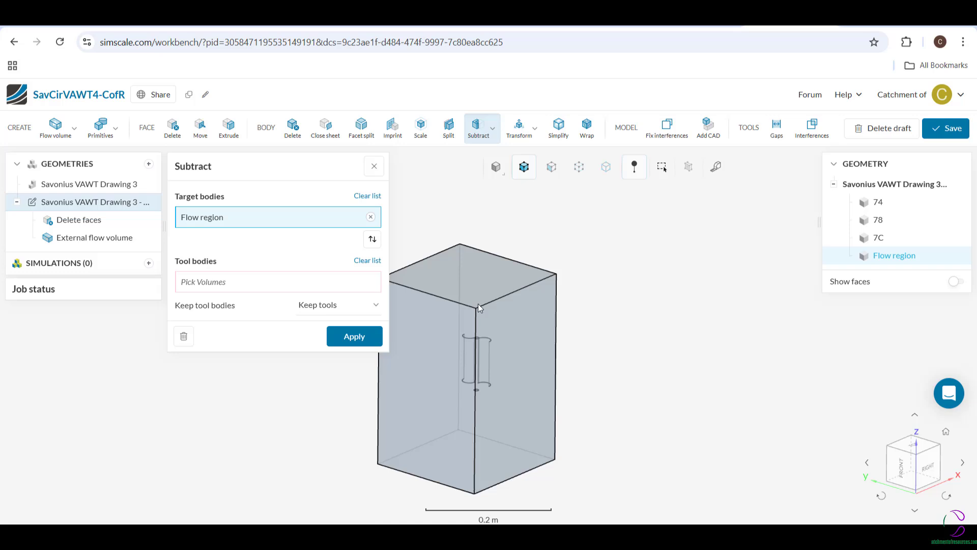
click(345, 286)
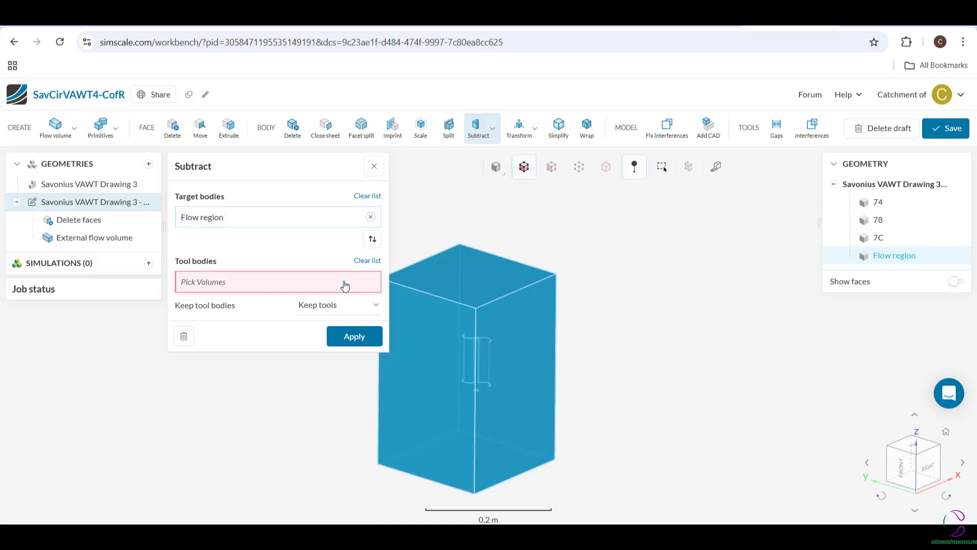
click(877, 202)
click(878, 220)
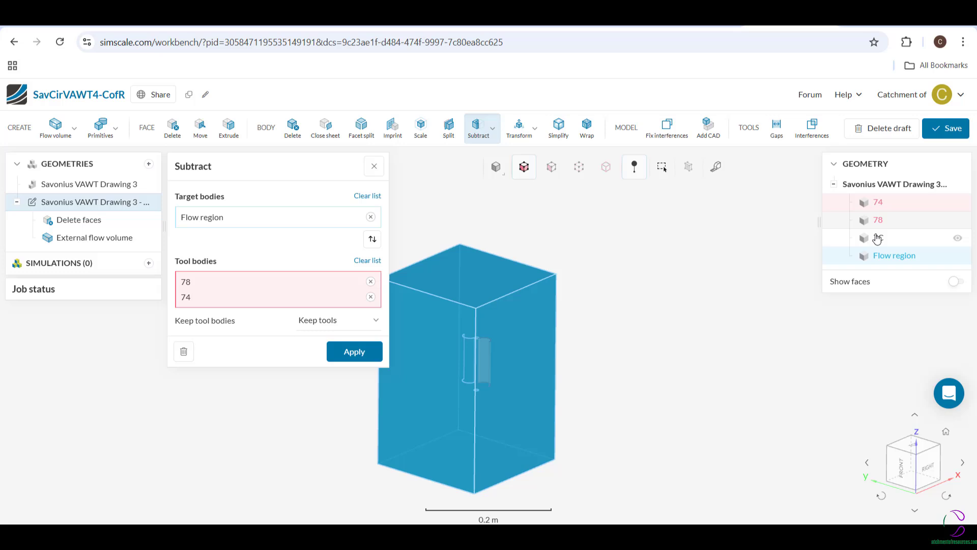
click(846, 240)
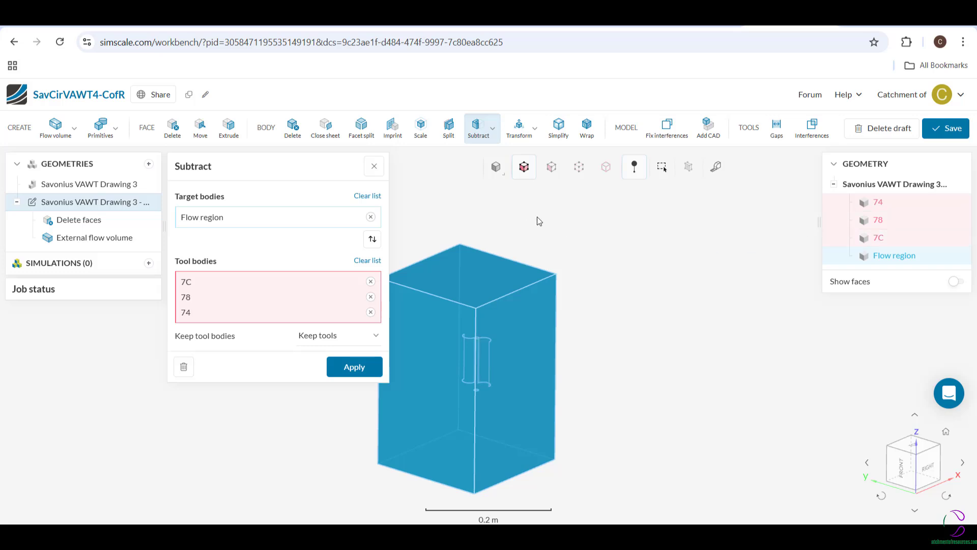
click(351, 367)
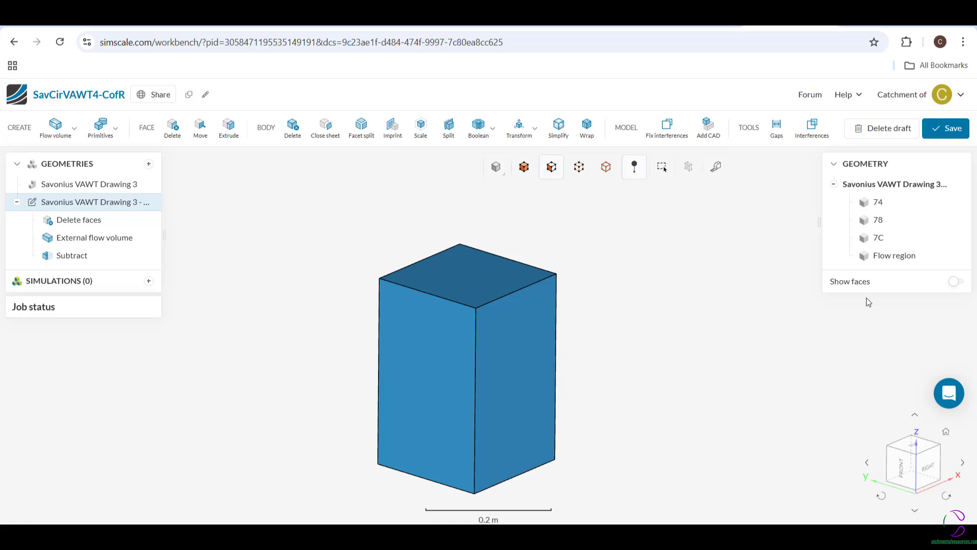
Delete all faces of parts 74, 78 and 7C using the Heal method
click(881, 205)
ctrl+click(880, 221)
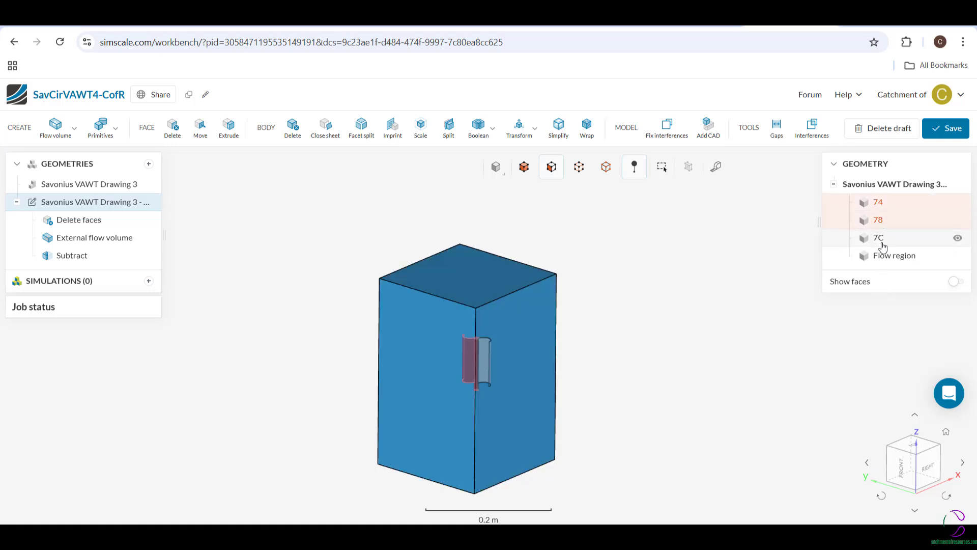
ctrl+click(882, 241)
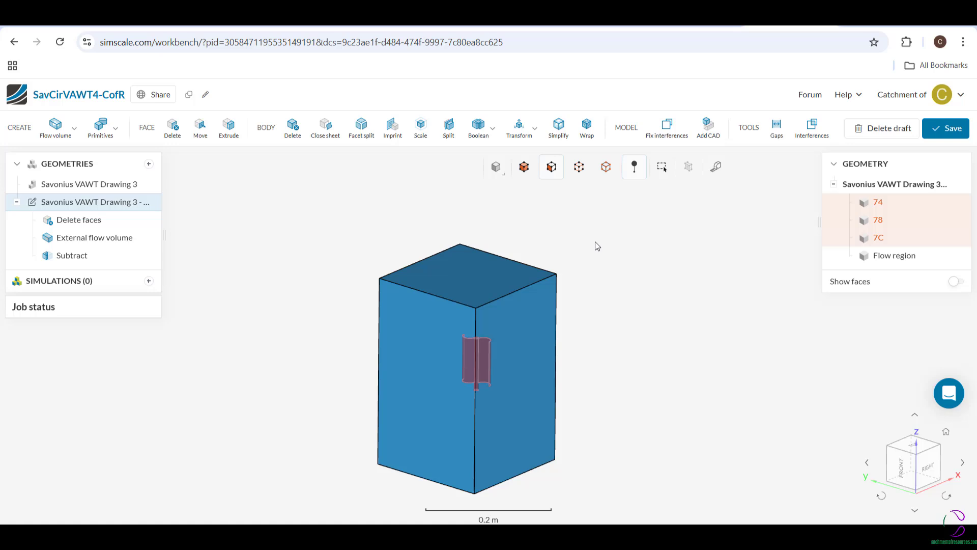
click(172, 128)
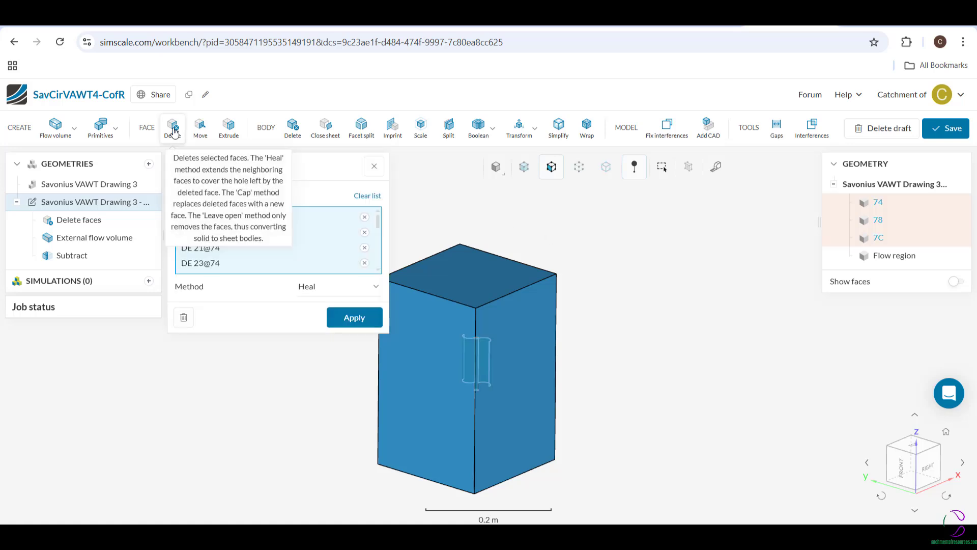
click(355, 320)
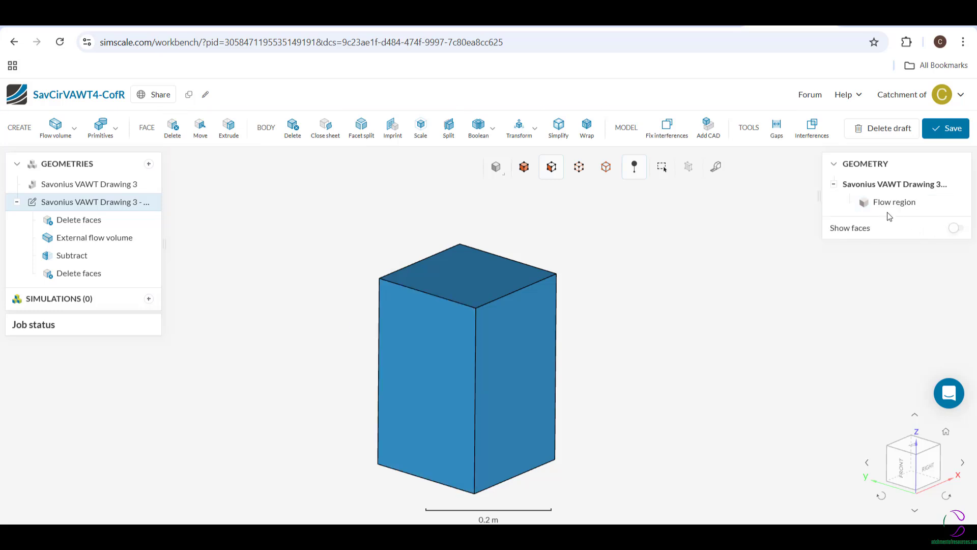
Save the edited geometry copy and create a Static structural simulation from it
click(887, 203)
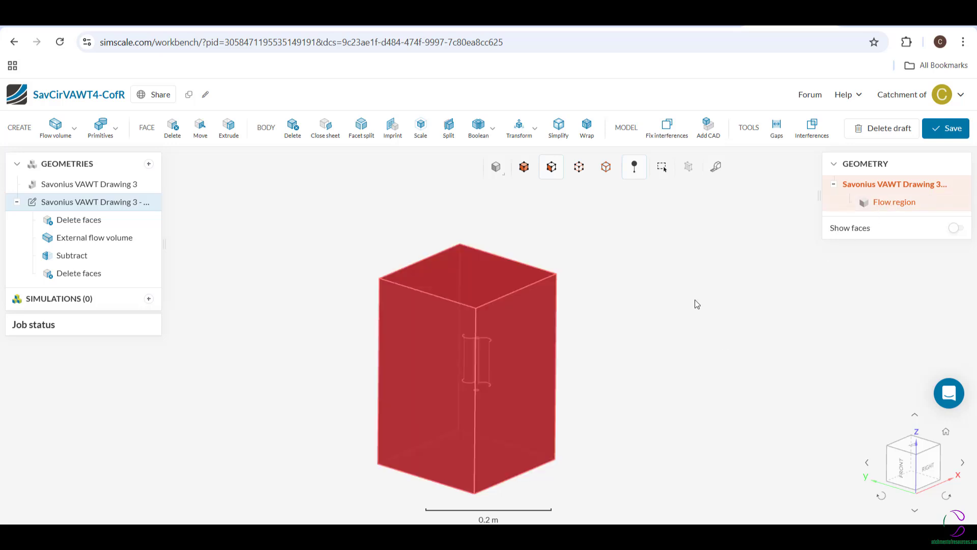
click(948, 133)
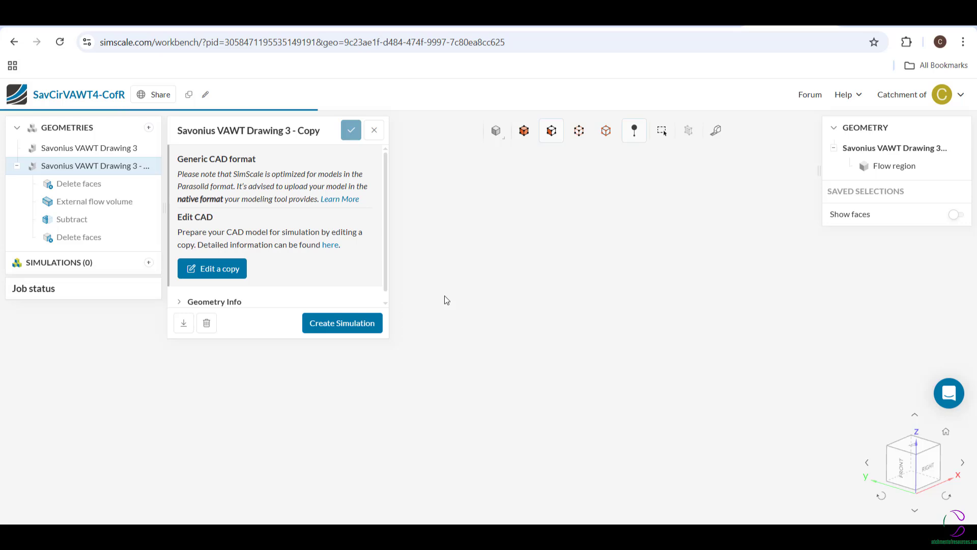
click(335, 327)
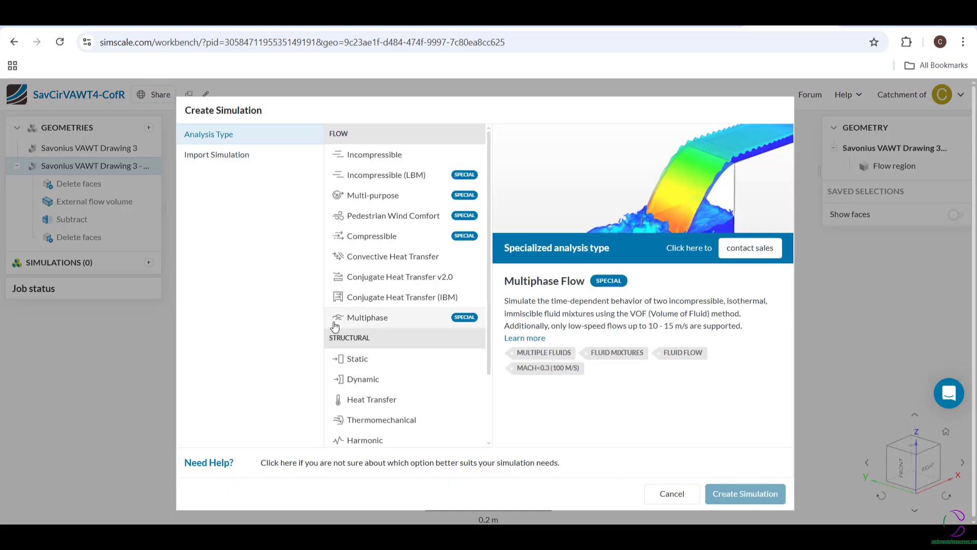
click(382, 158)
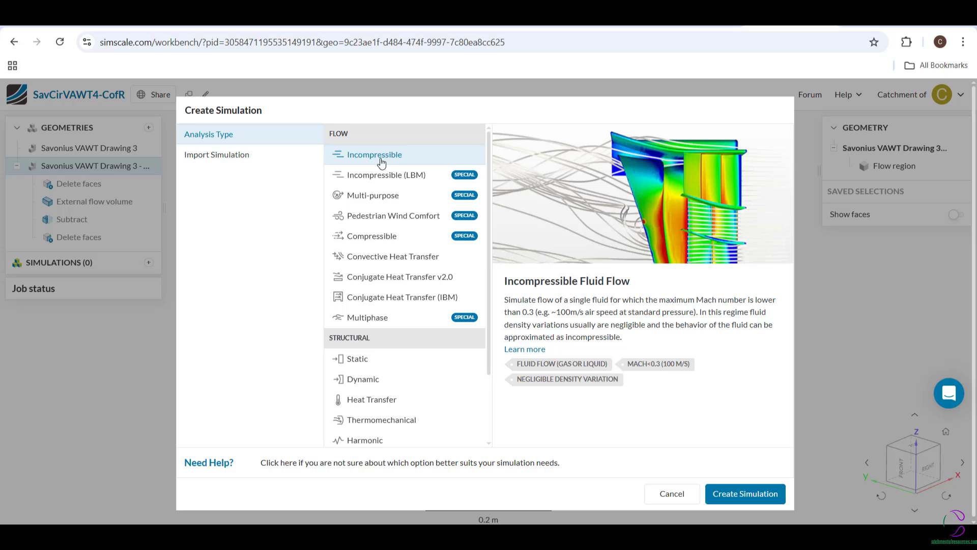
click(357, 358)
click(745, 494)
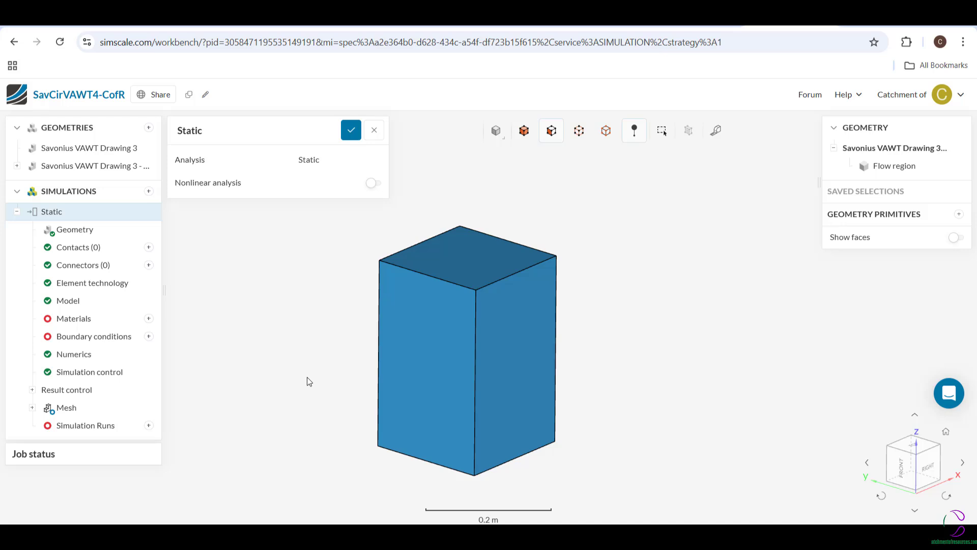
Add a second simulation to the project with the Incompressible flow analysis type
mouse_move(379, 186)
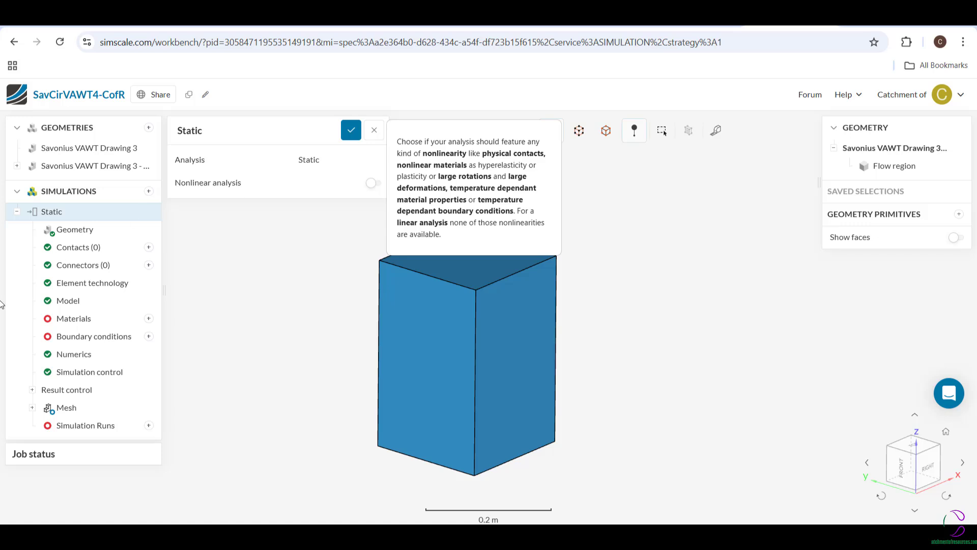
click(149, 247)
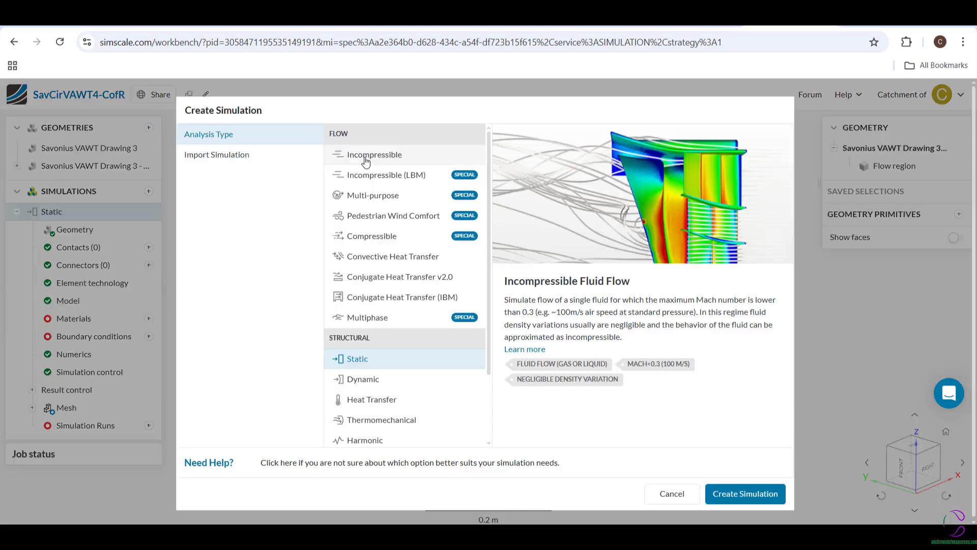
click(365, 160)
click(747, 498)
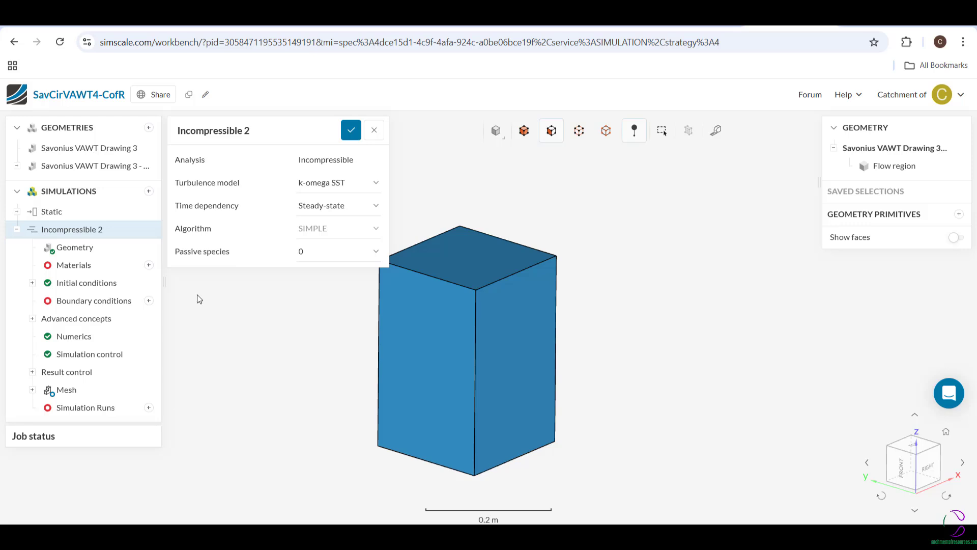
Assign the default Air material to the flow region of the incompressible simulation
click(149, 264)
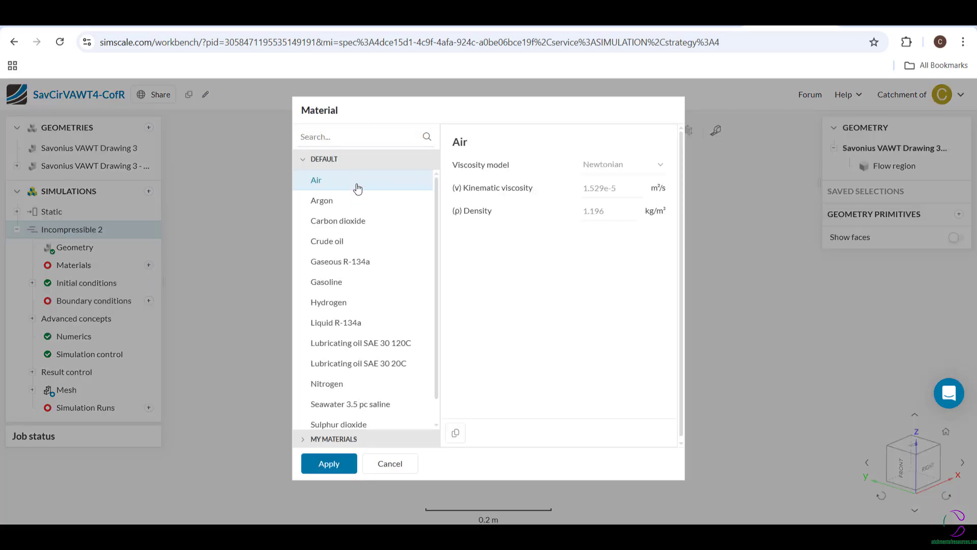
click(328, 463)
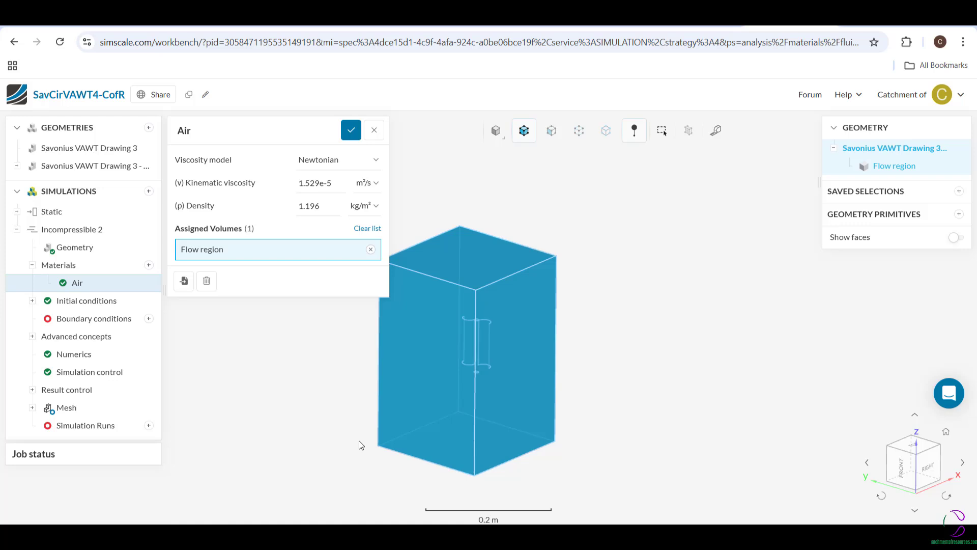
click(349, 133)
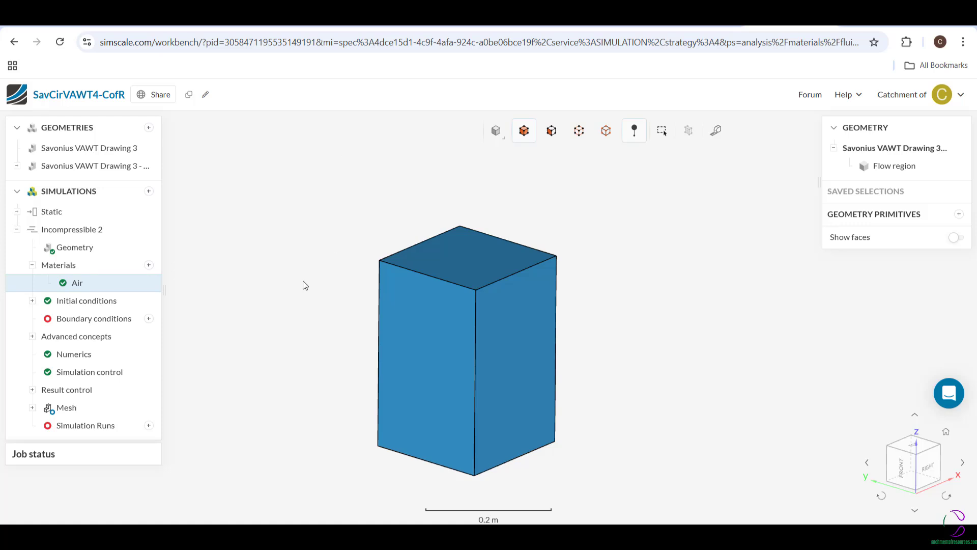
Add a velocity inlet boundary condition and assign the flow region's outer face on the negative X side to it
click(149, 320)
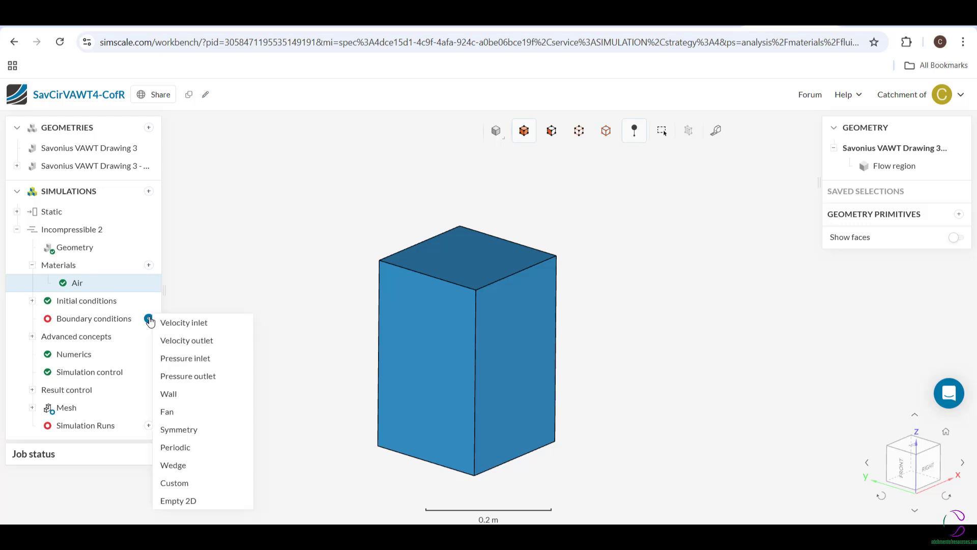
click(177, 323)
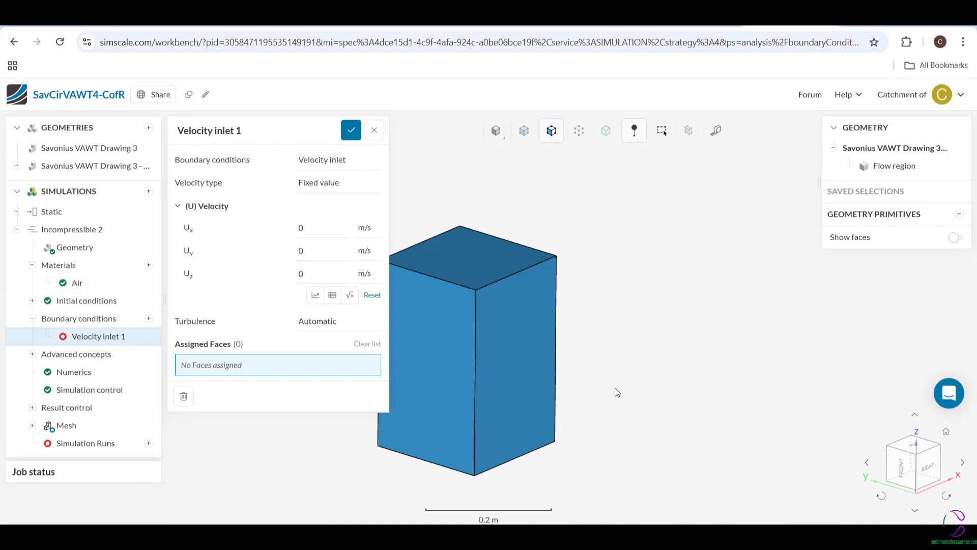
drag(615, 387, 568, 392)
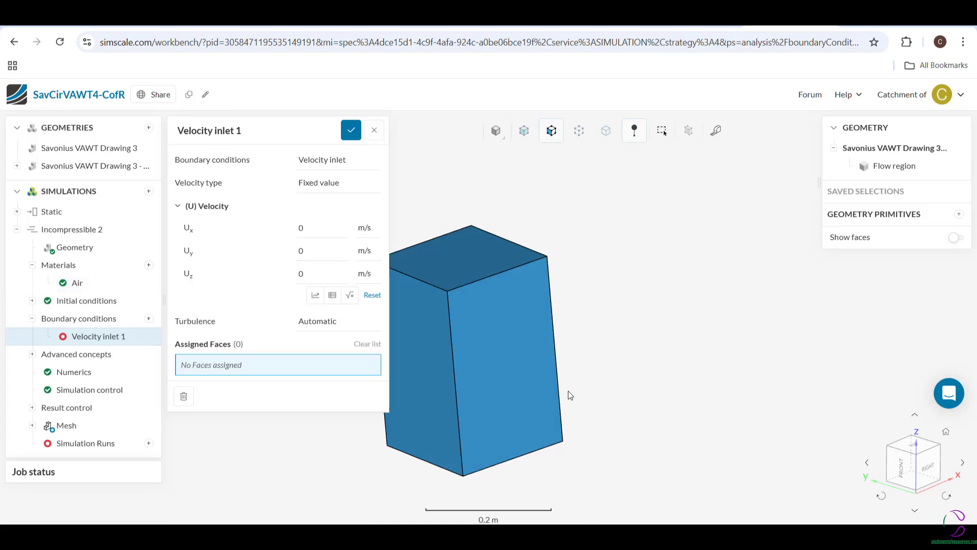
click(425, 364)
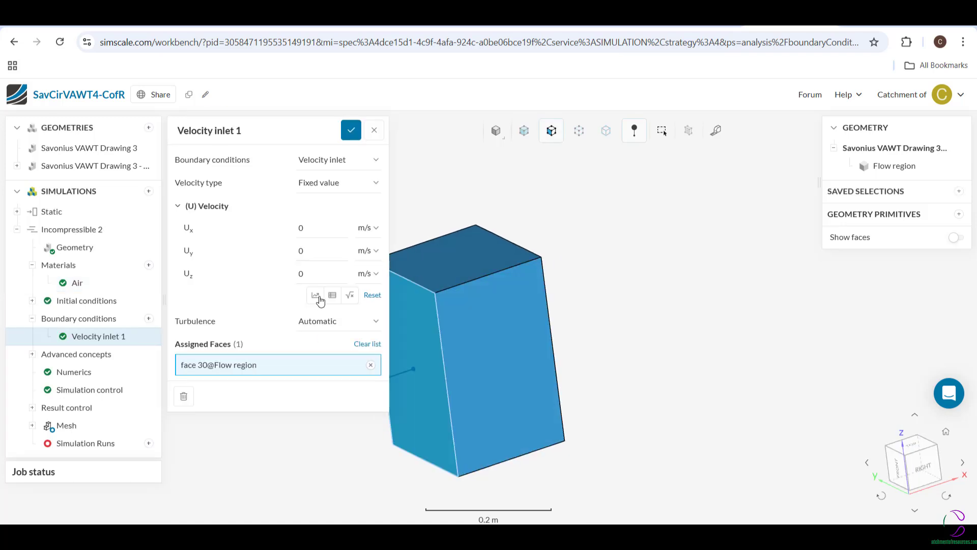
Set the inlet velocity components to Ux 11, Uy 0.2 and Uz 0.75 m/s and save the condition
double_click(301, 250)
click(312, 249)
text(.2)
click(304, 275)
text(.75)
double_click(300, 228)
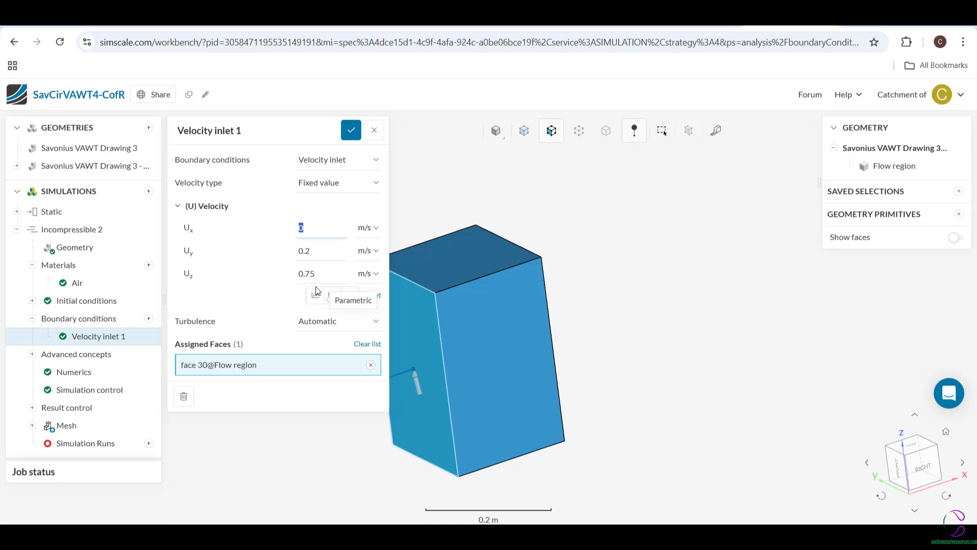
text(11)
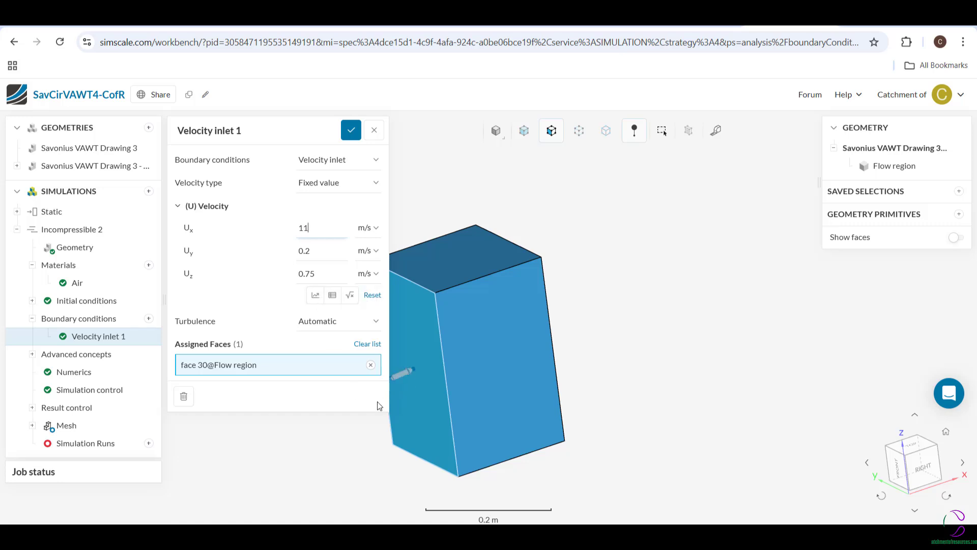
click(351, 131)
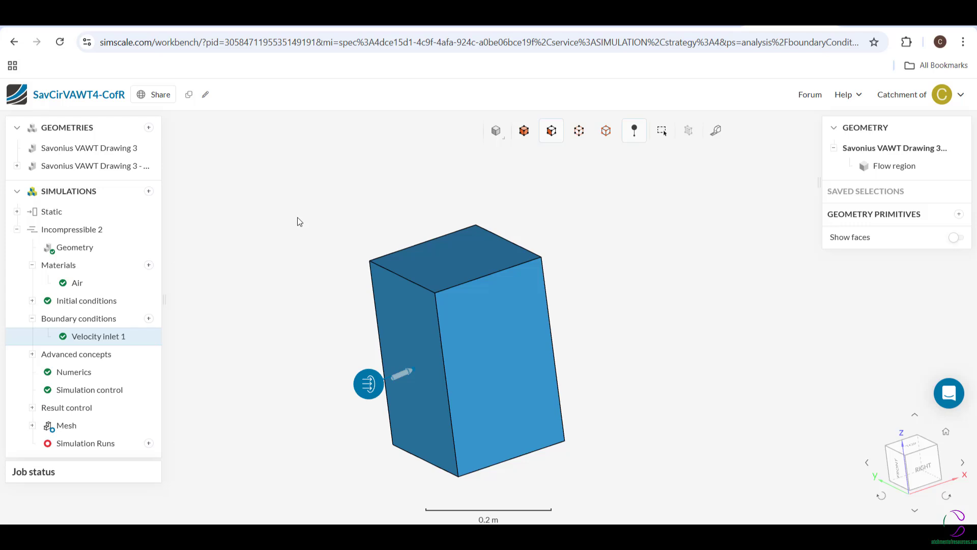
Add a fixed-value pressure outlet condition on the flow region's outer face opposite the velocity inlet
click(149, 320)
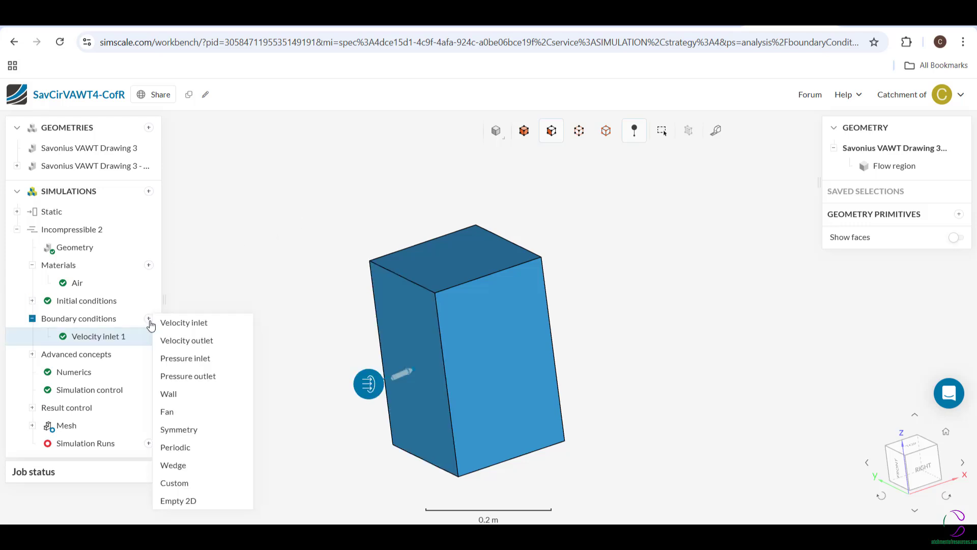
click(192, 377)
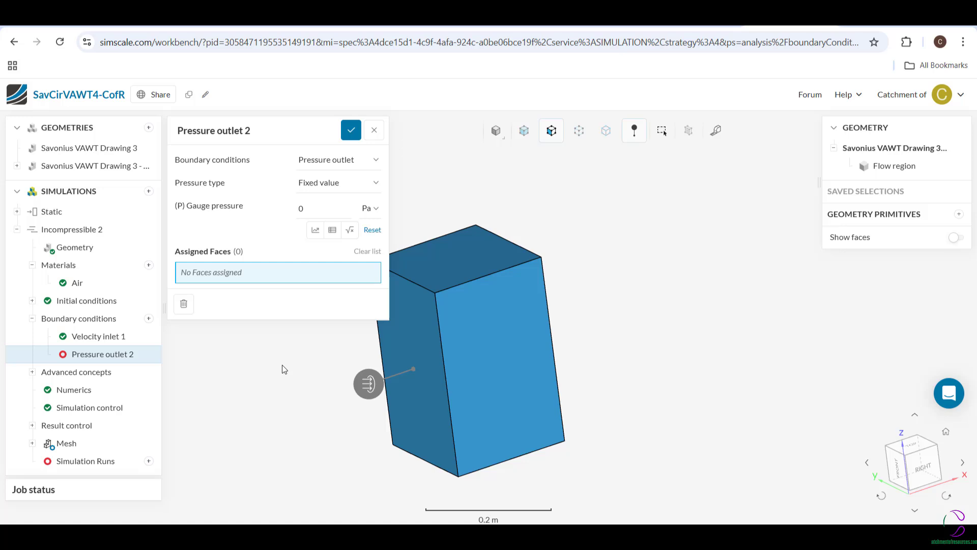
drag(615, 347, 545, 379)
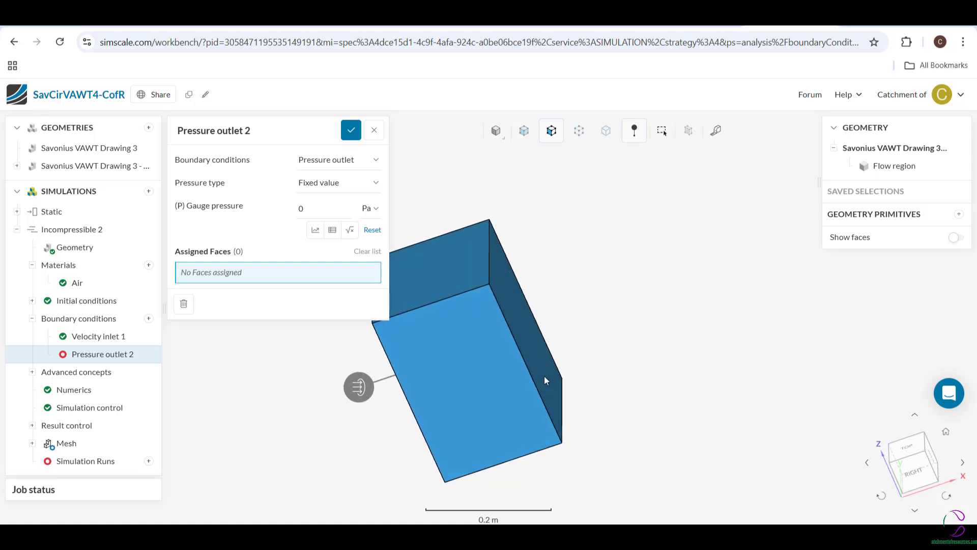
click(533, 353)
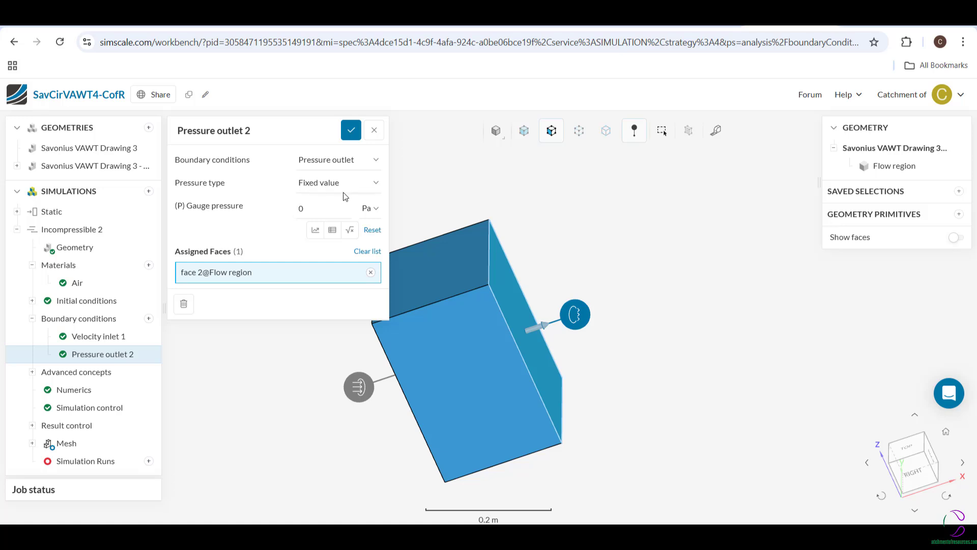
click(355, 132)
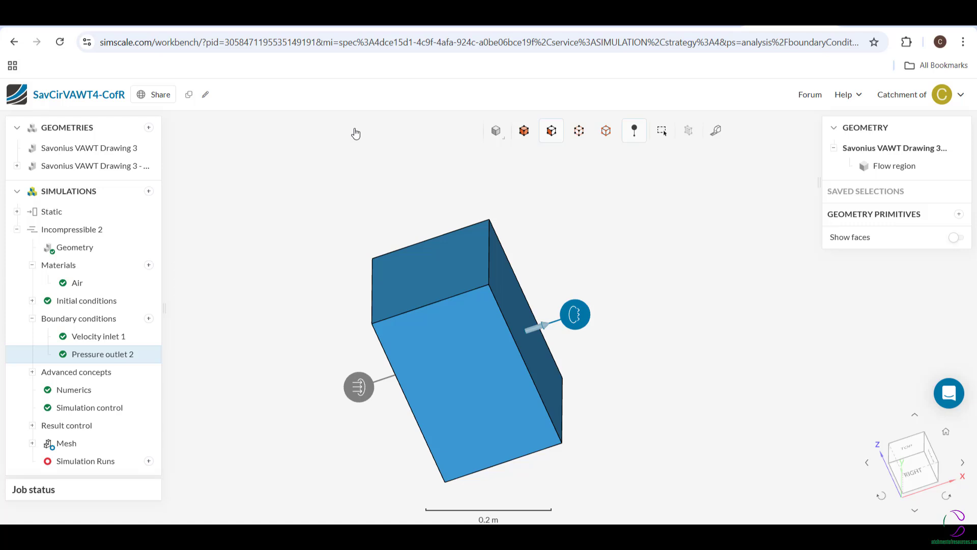
Add a wall boundary condition on the top and right outer faces of the flow region and set its velocity to Slip
click(149, 319)
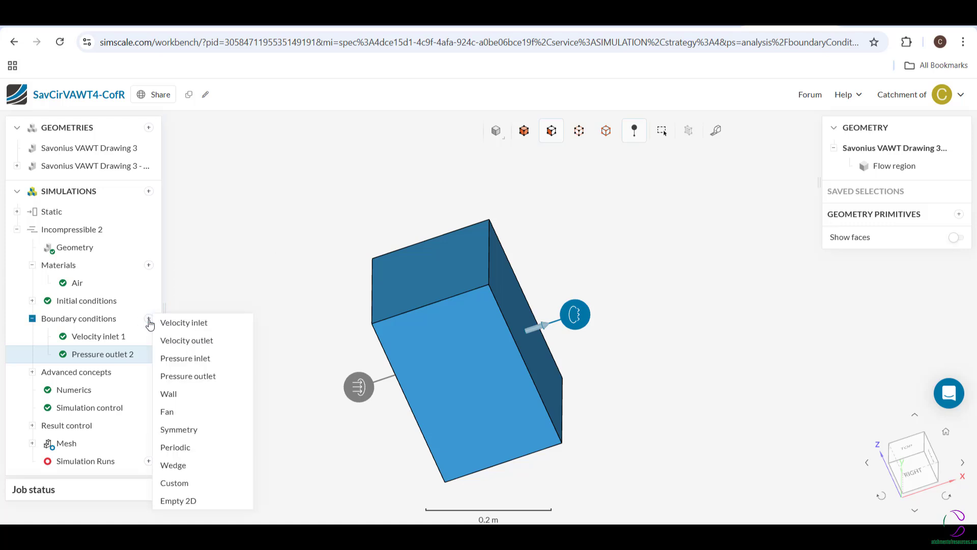
click(168, 395)
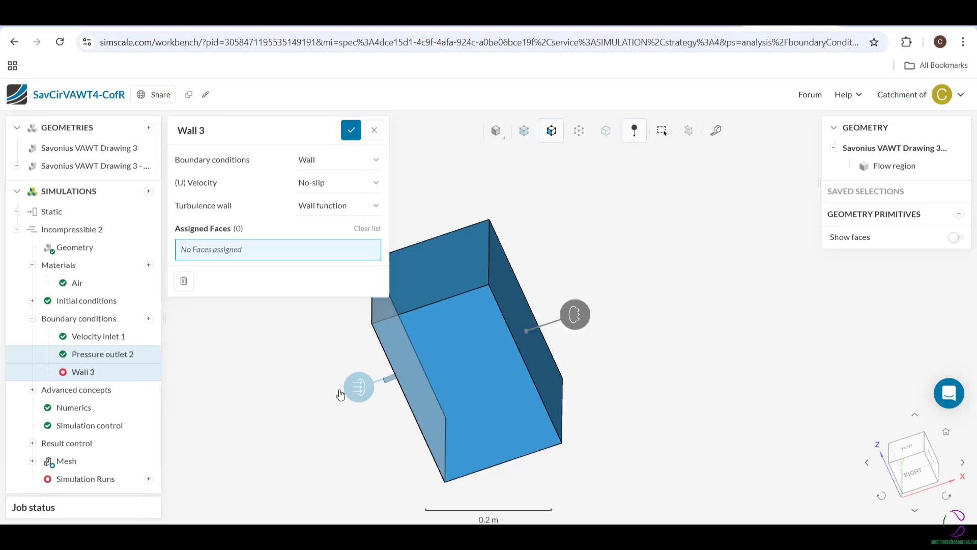
click(478, 377)
click(435, 268)
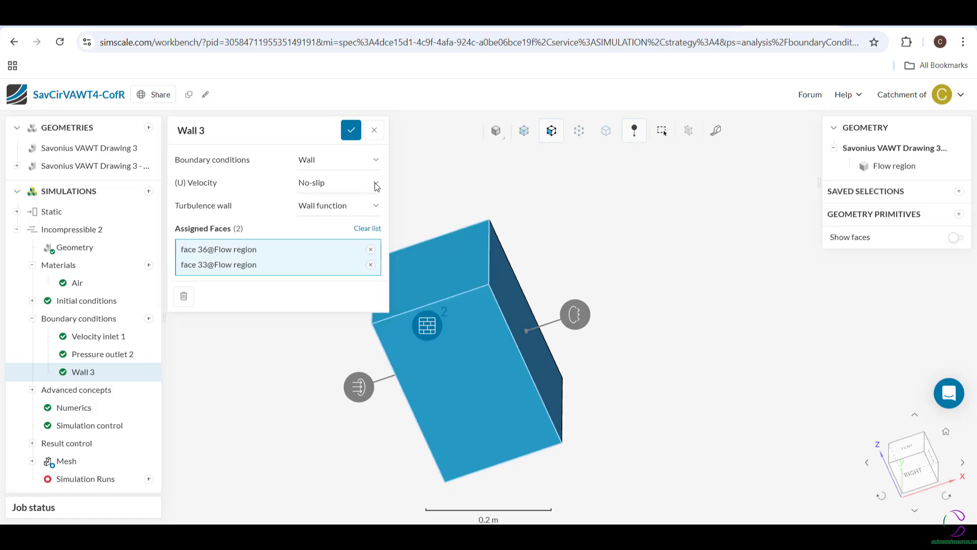
click(376, 183)
click(321, 249)
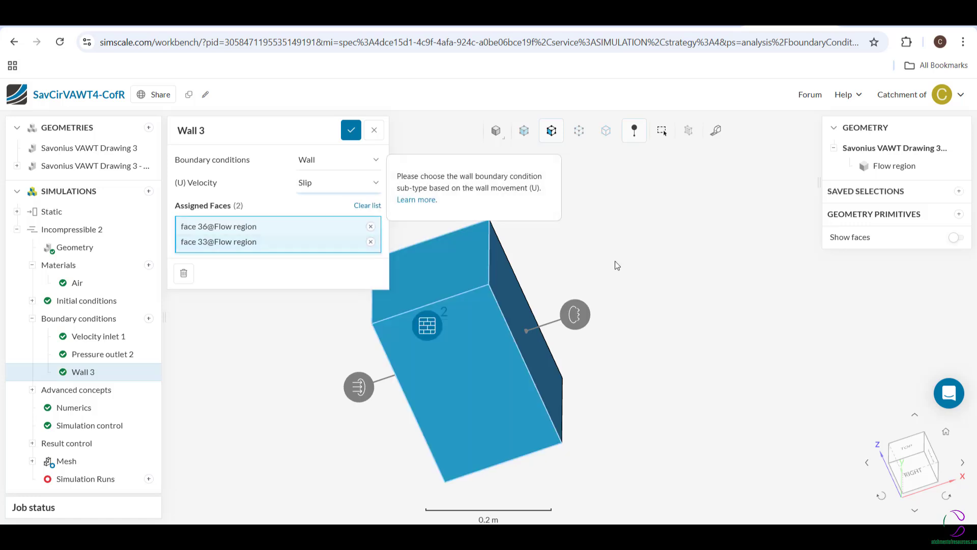
Assign the remaining left and bottom outer faces of the flow region to the slip wall condition and save it
drag(674, 289, 693, 382)
click(479, 255)
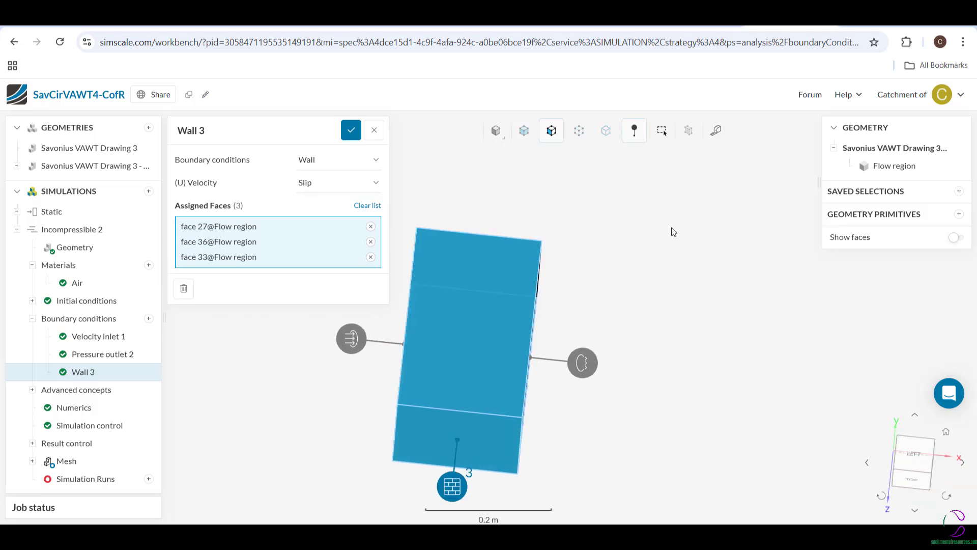
drag(672, 231, 708, 402)
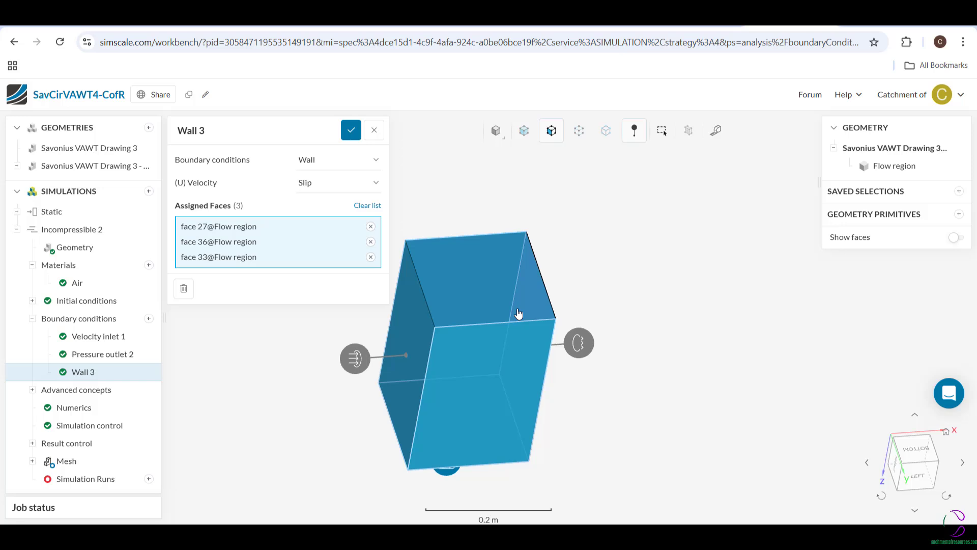
click(484, 270)
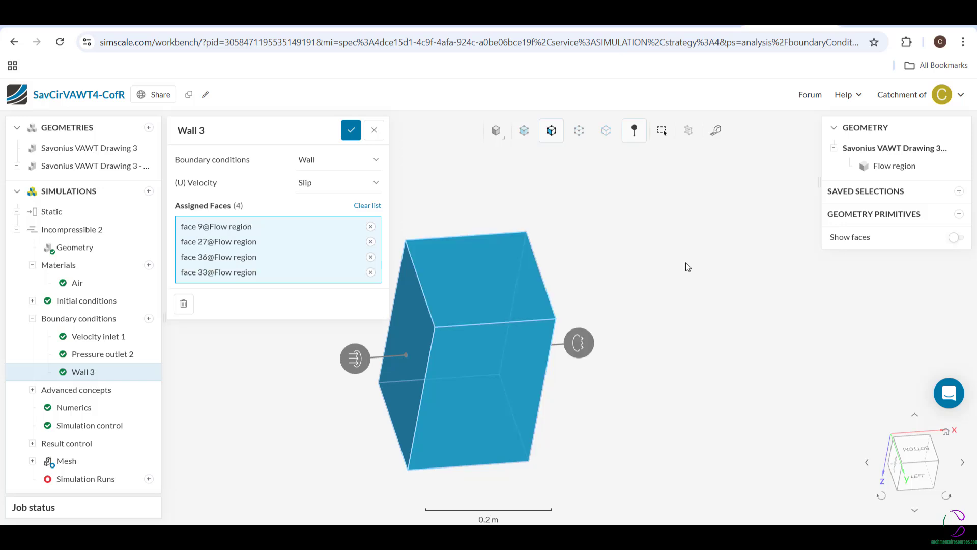
click(352, 133)
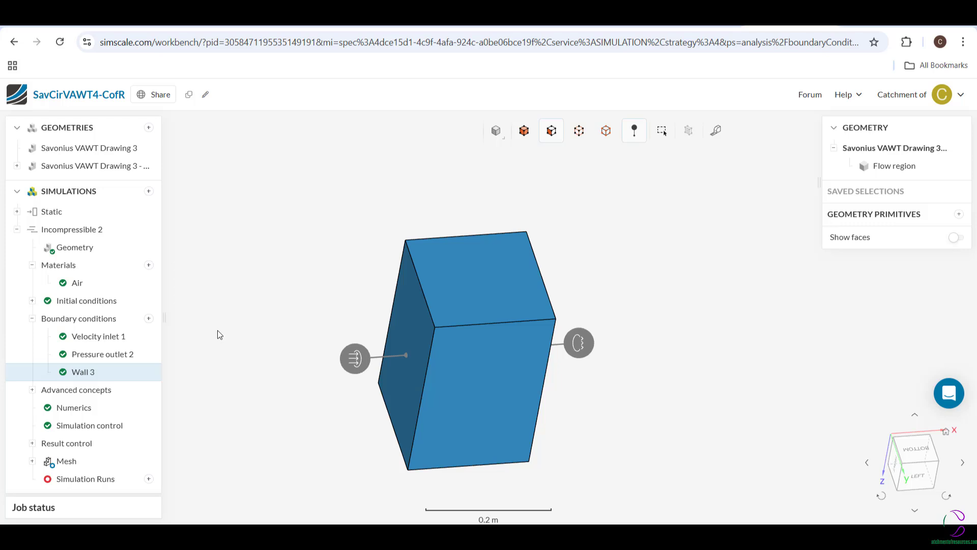
drag(630, 428, 600, 334)
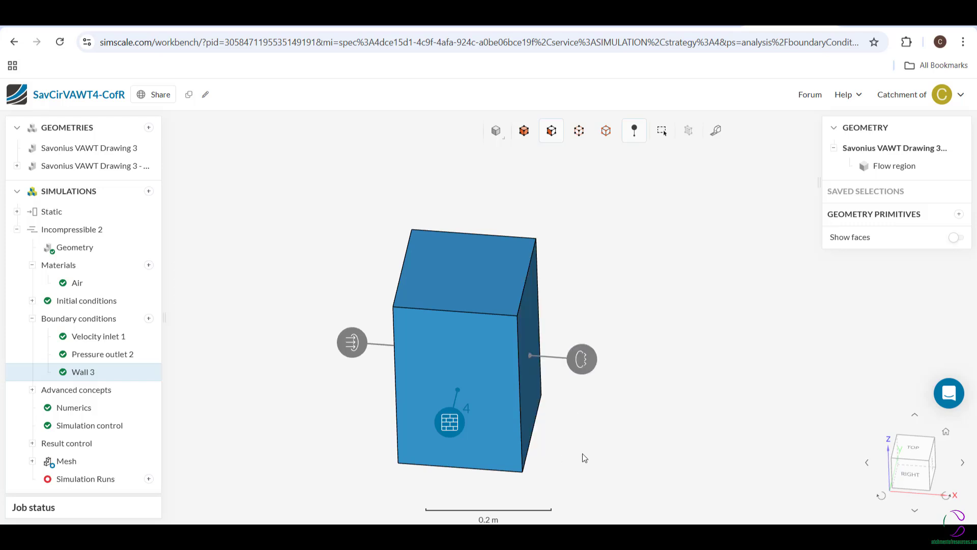
drag(582, 456, 683, 439)
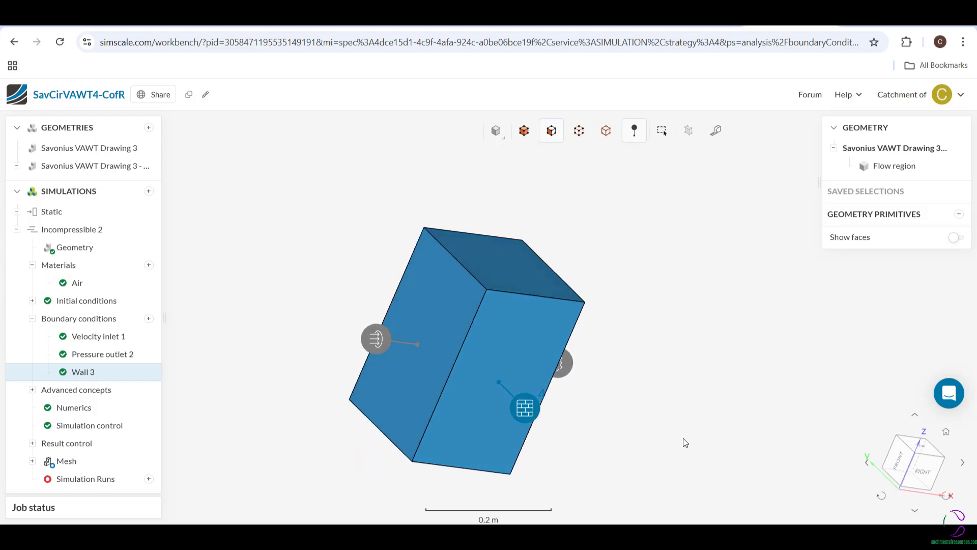
click(946, 432)
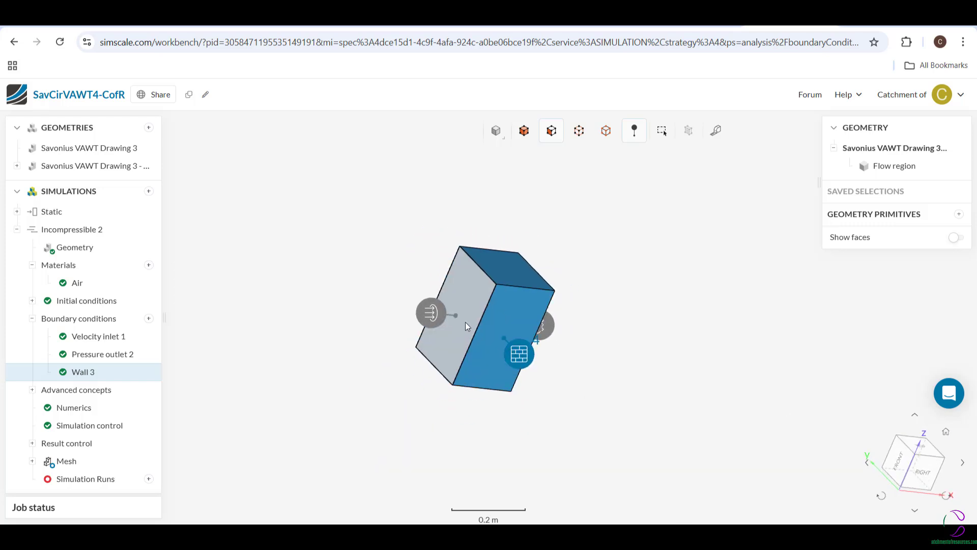
scroll(490, 322, up, 2)
scroll(490, 322, up, 4)
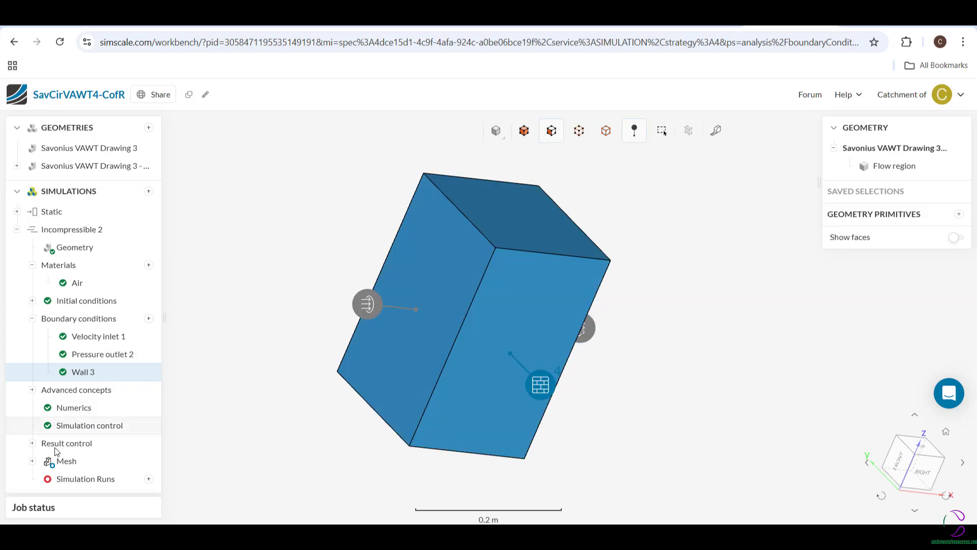
Add a Forces and moments result control and assign all faces of the flow region to it
click(32, 443)
scroll(95, 432, down, 2)
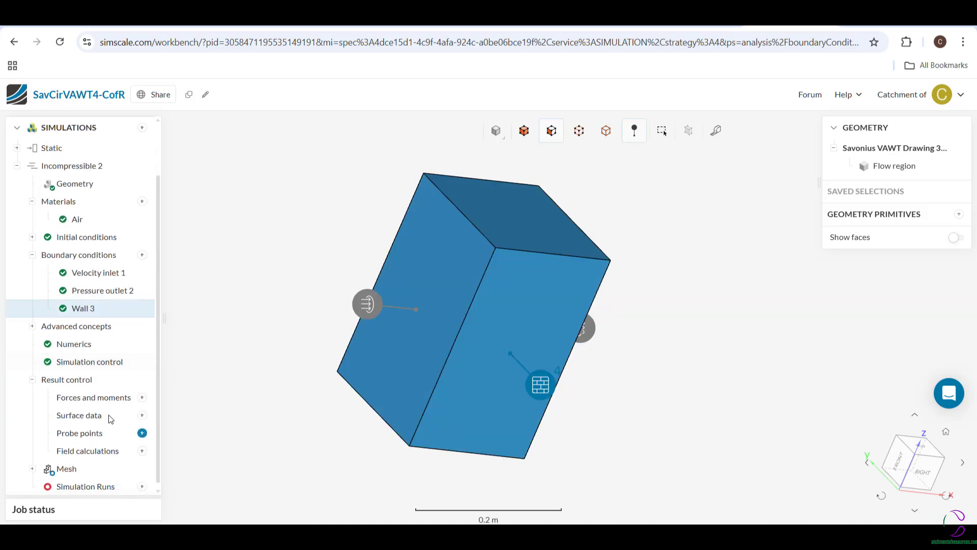
click(142, 398)
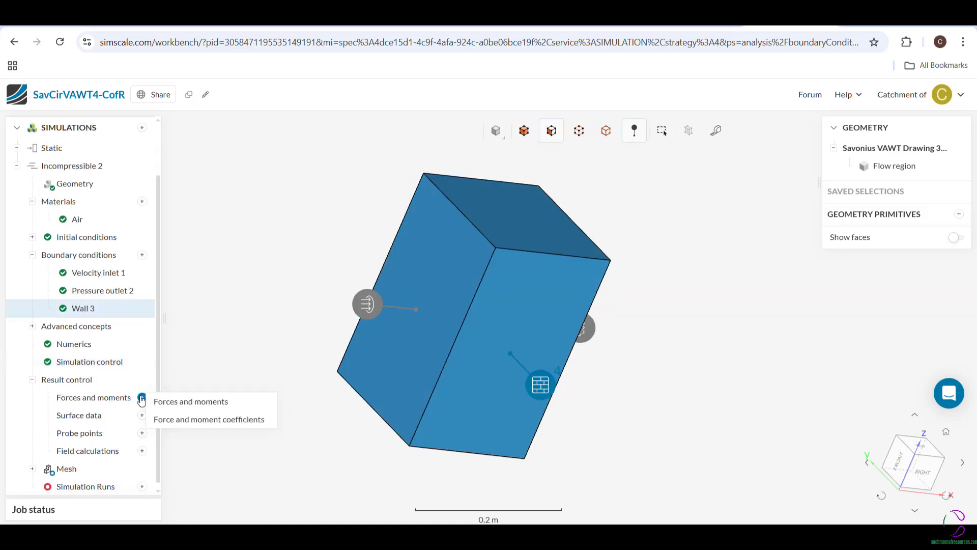
click(182, 402)
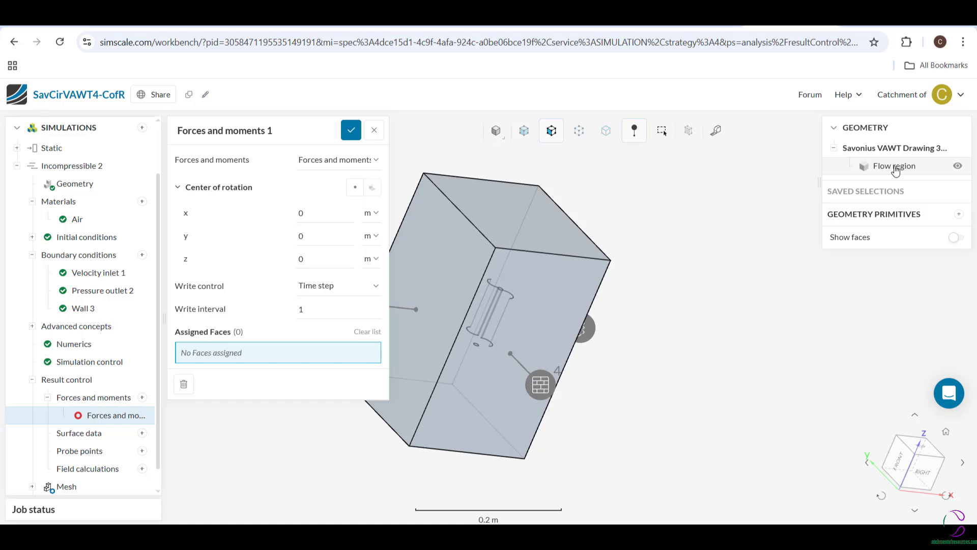
click(896, 170)
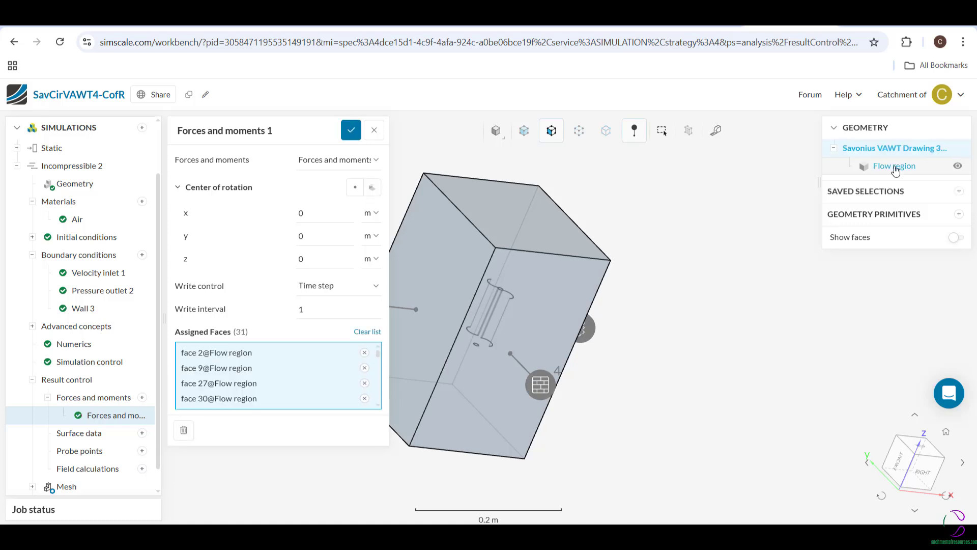
Remove the six outer box faces from the Forces and moments assignment, leaving only the turbine faces, and save it
click(541, 295)
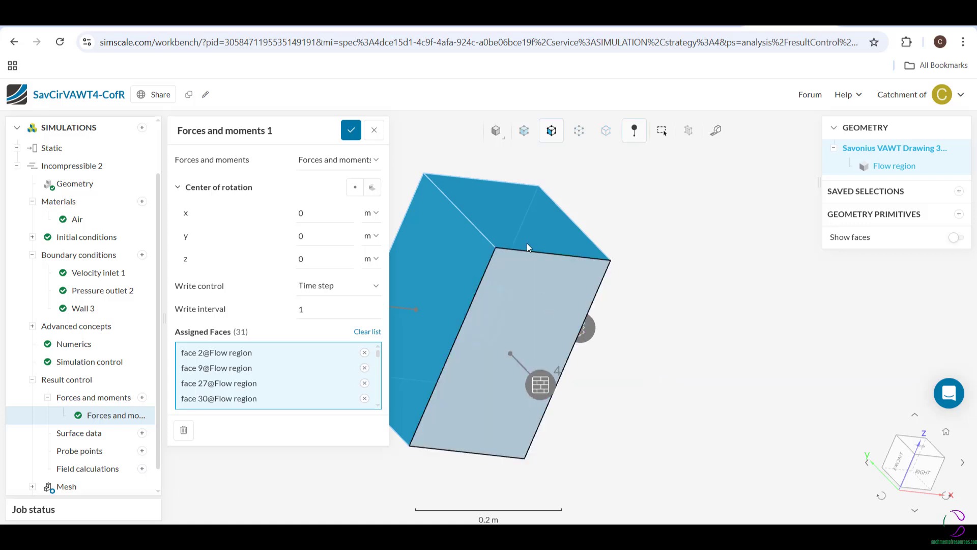
click(510, 219)
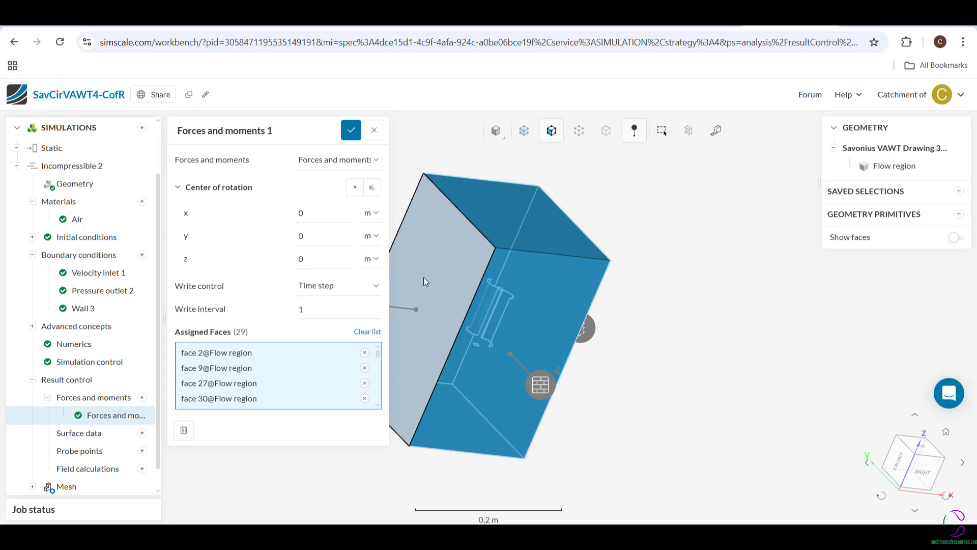
click(424, 281)
drag(732, 239, 744, 318)
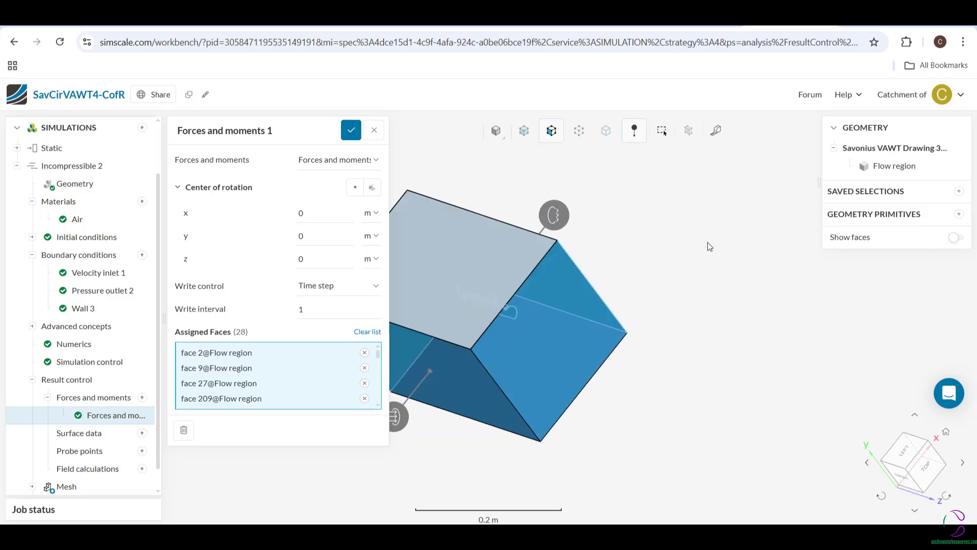
drag(704, 228, 660, 291)
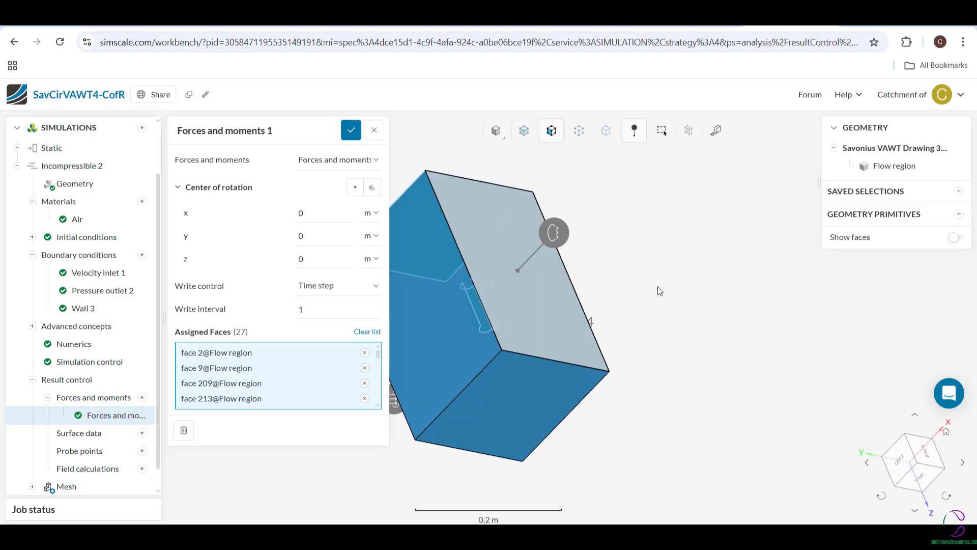
mouse_move(765, 332)
mouse_down()
mouse_move(755, 295)
mouse_move(760, 335)
mouse_up()
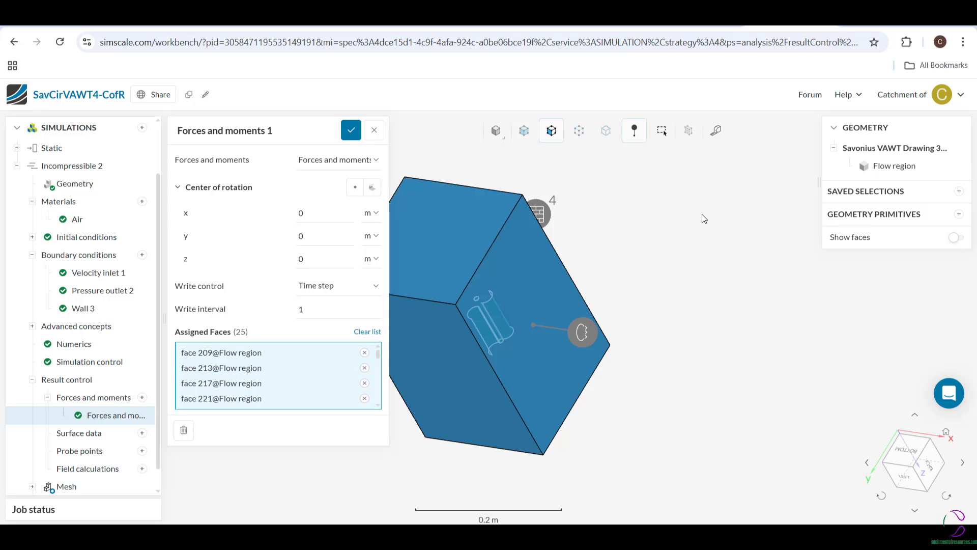
drag(702, 215, 725, 298)
drag(706, 253, 621, 430)
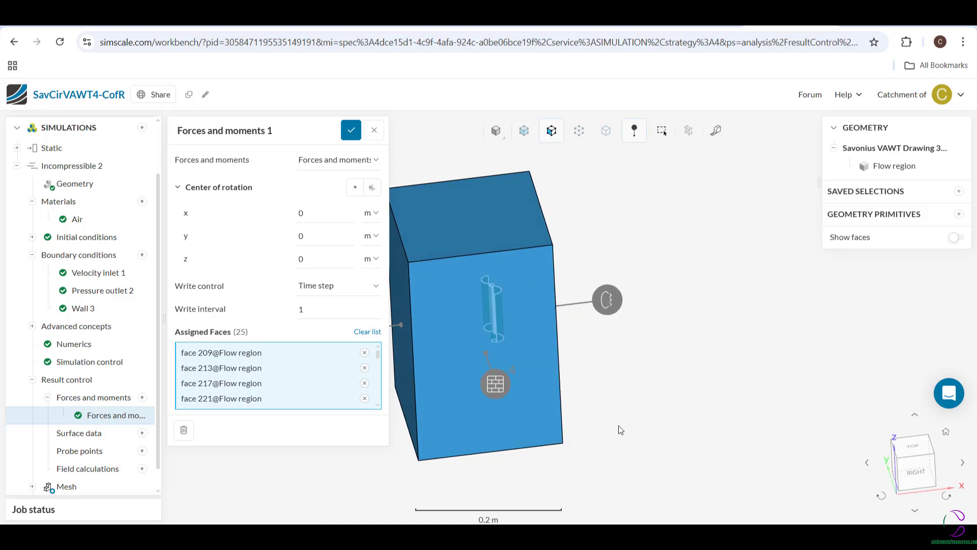
click(352, 131)
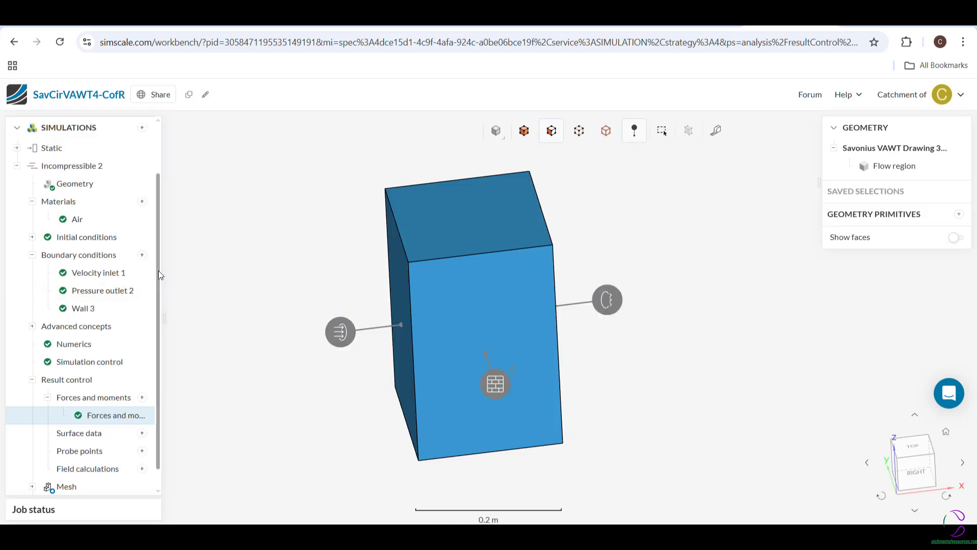
Create a new simulation run for Incompressible 2 named SavonVAWTCofR_Run1 and start it
scroll(155, 351, down, 1)
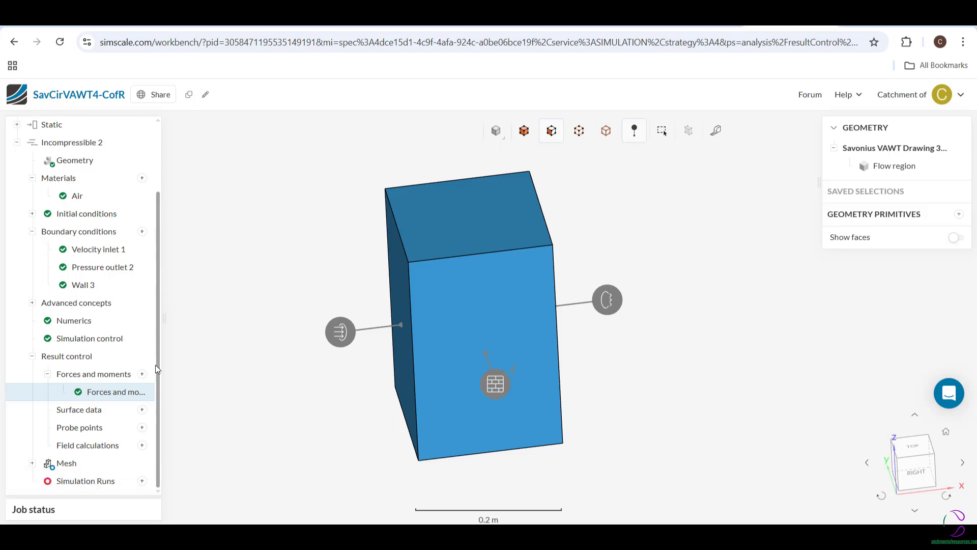
click(143, 481)
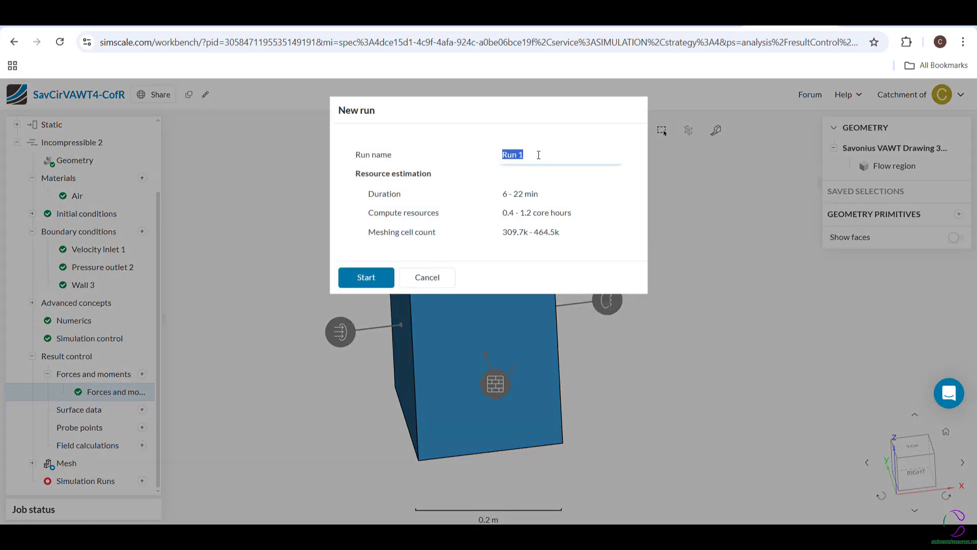
text(SavonVAWT Analyisi)
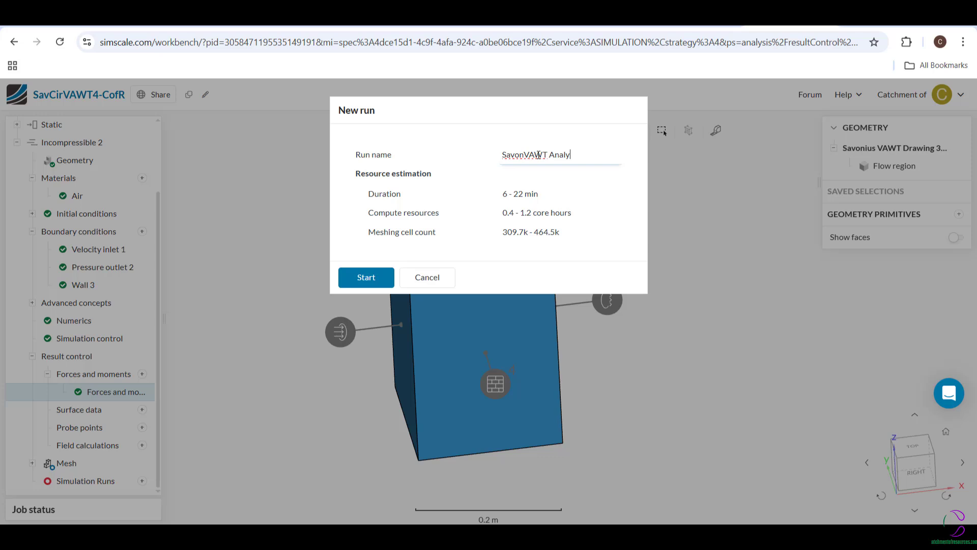
key(BackSpace)
key(BackSpace)
key(BackSpace)
key(BackSpace)
key(BackSpace)
key(BackSpace)
text(CofR_Run1)
click(377, 283)
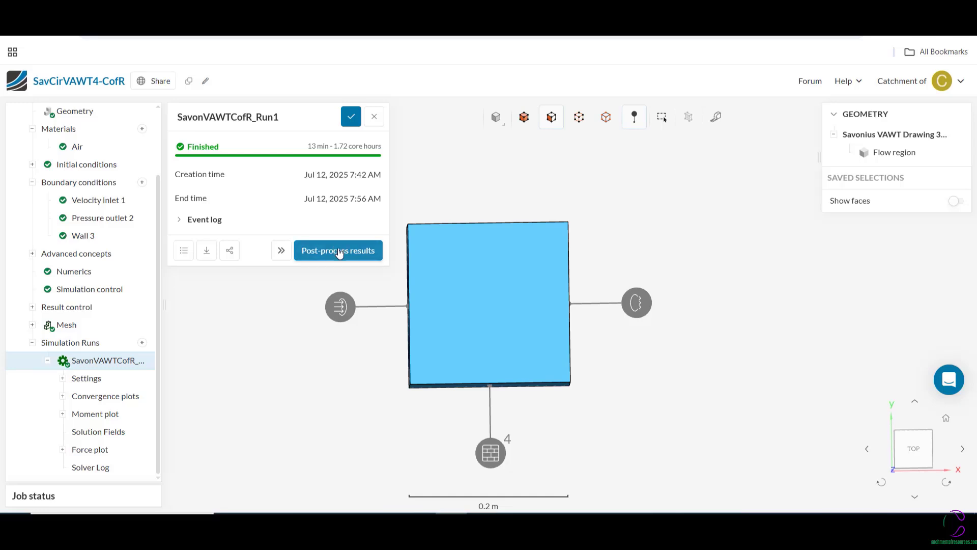
Open the post-processing results of the finished run and examine the Velocity Magnitude cutting plane around the turbine from several angles
click(339, 252)
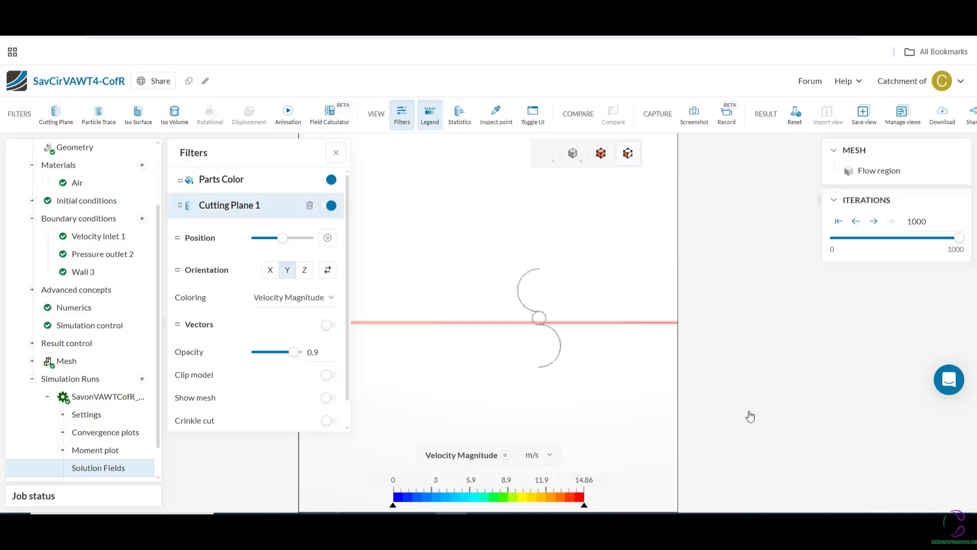
drag(753, 308, 748, 378)
scroll(684, 216, up, 2)
scroll(715, 234, up, 2)
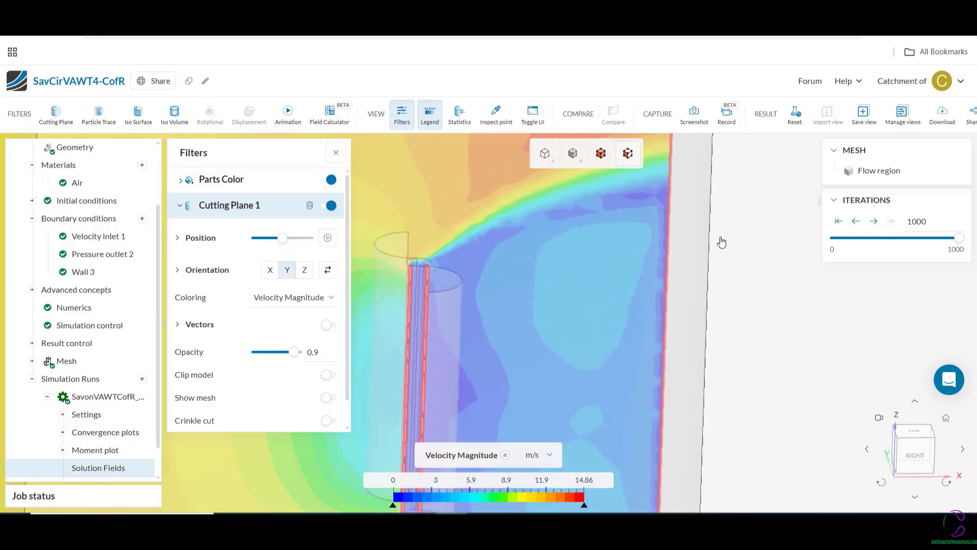
scroll(721, 240, down, 5)
scroll(722, 242, down, 5)
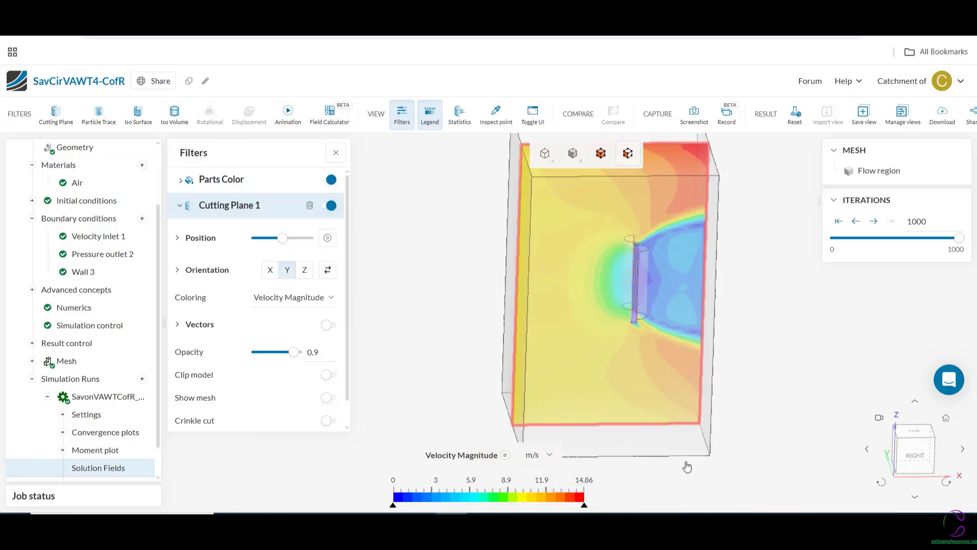
drag(738, 428, 836, 371)
drag(422, 398, 523, 453)
scroll(445, 347, up, 2)
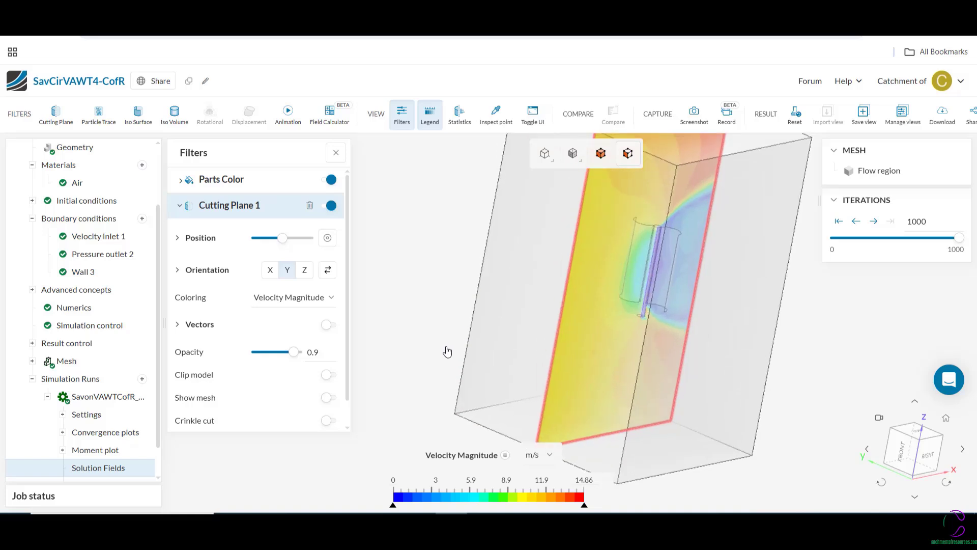
Select the outer box faces of the flow region from all sides and hide them to expose the turbine and cutting plane
scroll(445, 347, down, 4)
scroll(461, 351, down, 2)
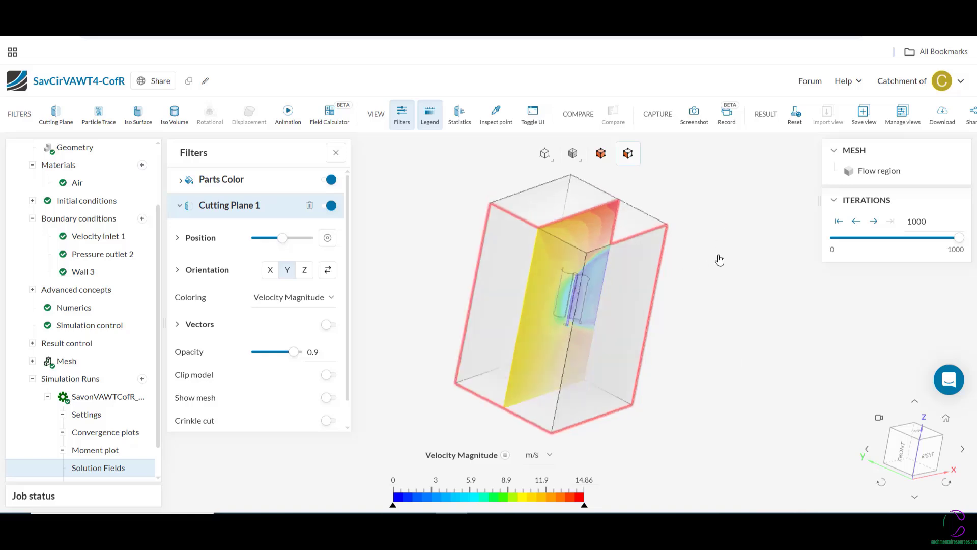
drag(718, 257, 613, 284)
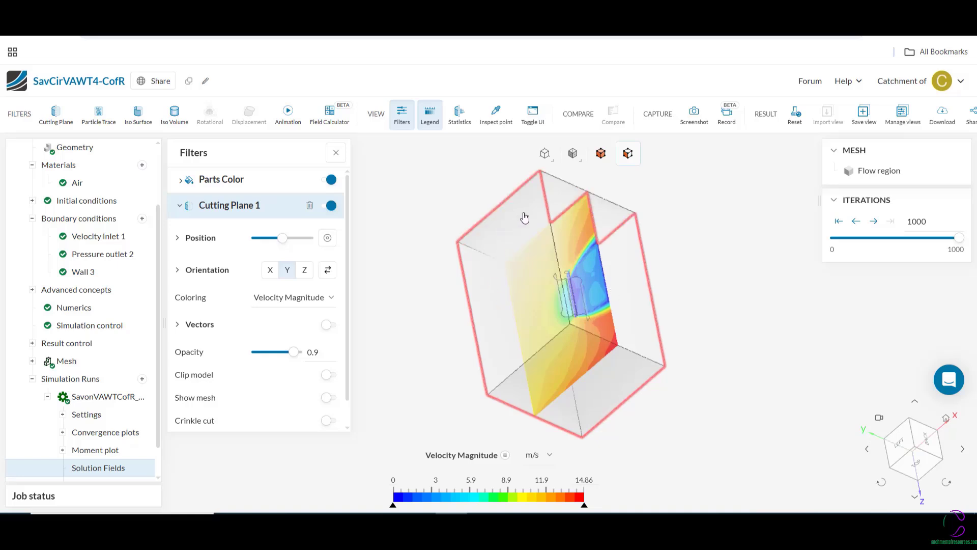
drag(741, 207, 762, 385)
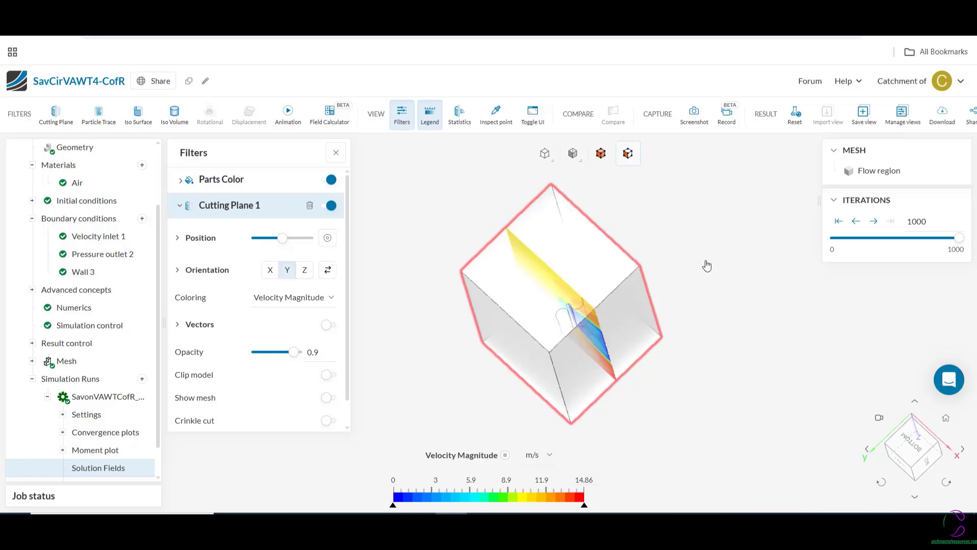
drag(707, 267, 579, 235)
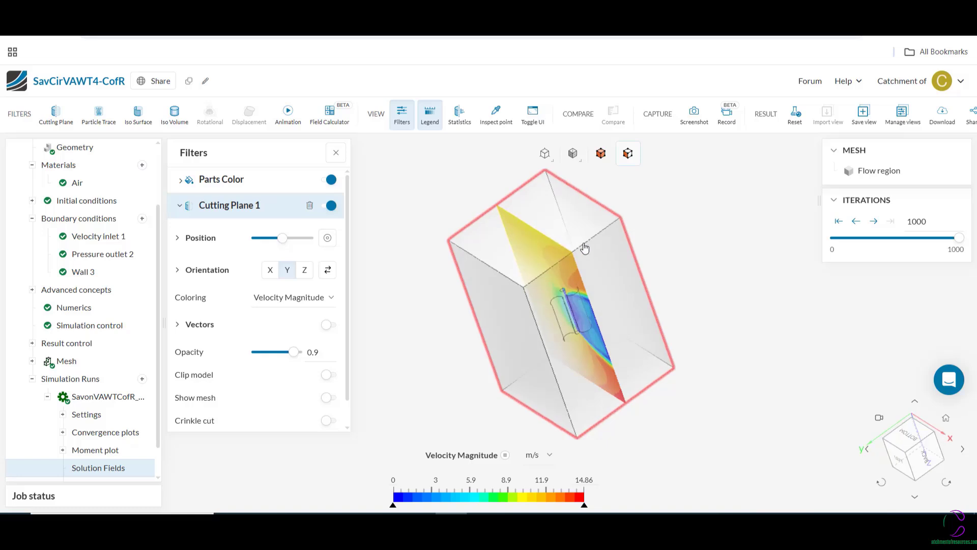
right_click(639, 288)
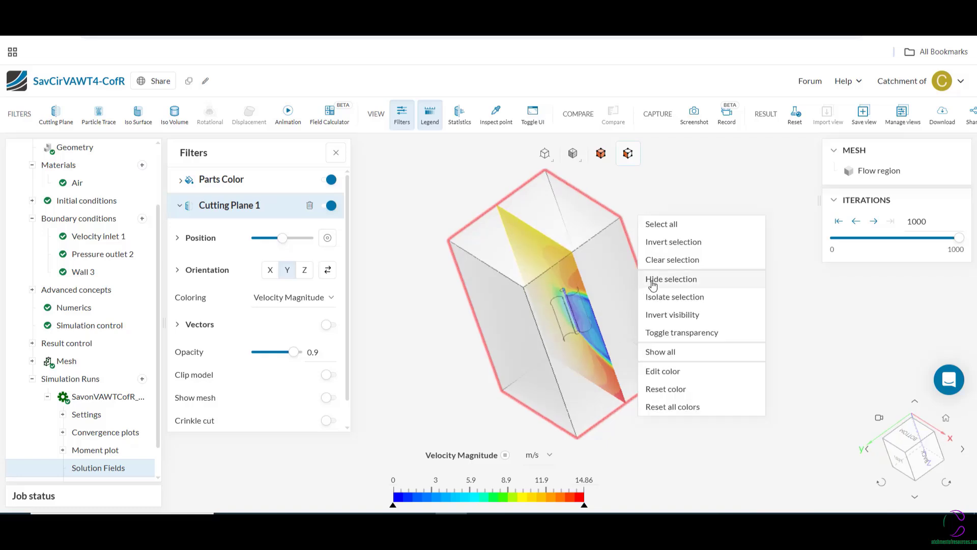
click(650, 279)
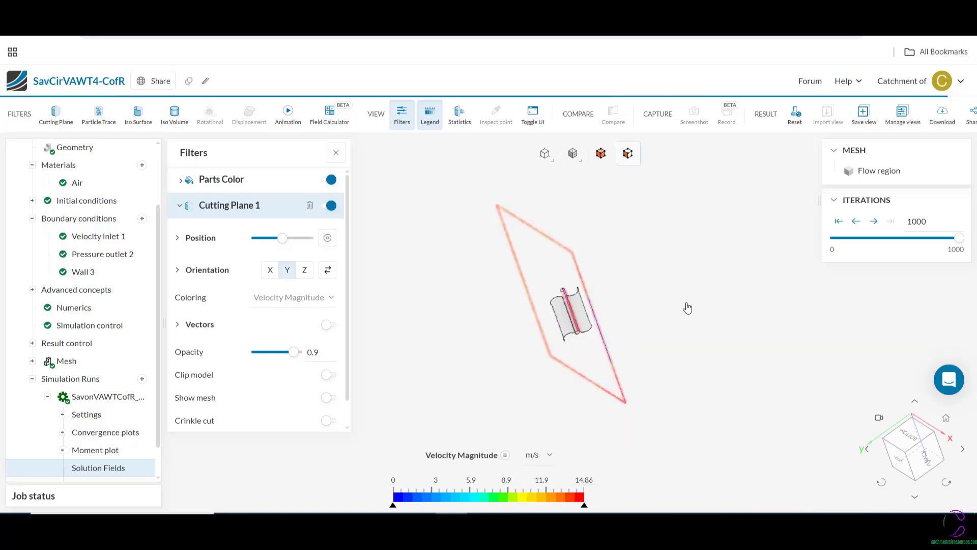
Try the X orientation for the velocity cutting plane, and settle on Z to view the flow across the turbine's cross-section
drag(687, 306, 661, 181)
mouse_move(676, 344)
mouse_down()
mouse_move(643, 181)
mouse_move(656, 344)
mouse_move(630, 297)
mouse_move(497, 312)
mouse_move(436, 297)
mouse_move(702, 306)
mouse_move(604, 303)
mouse_move(557, 343)
mouse_move(677, 341)
mouse_up()
drag(412, 362, 456, 383)
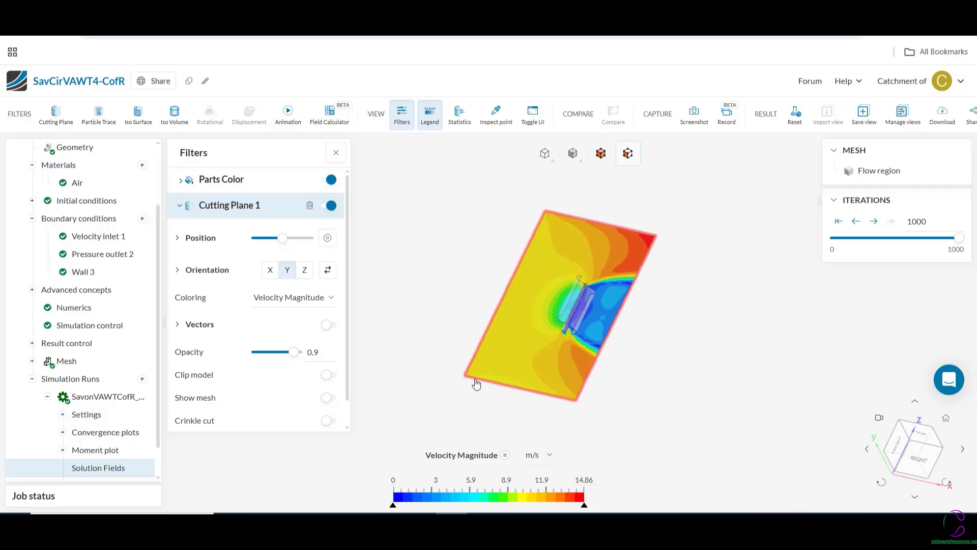
right_click(507, 329)
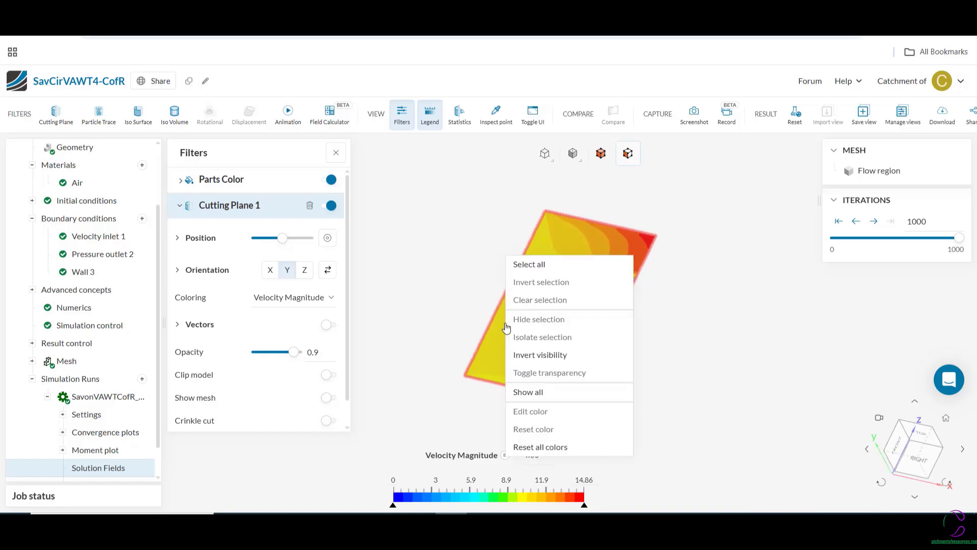
click(495, 319)
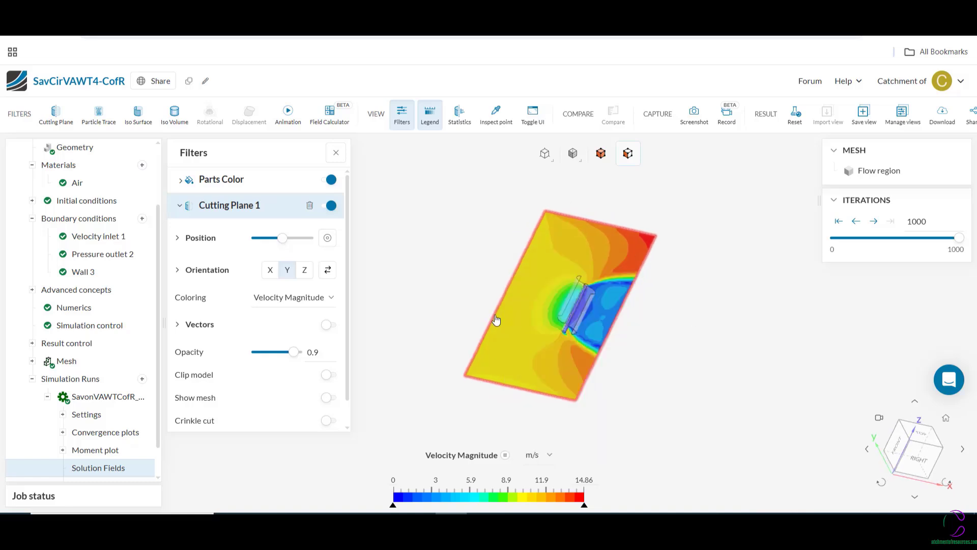
click(272, 272)
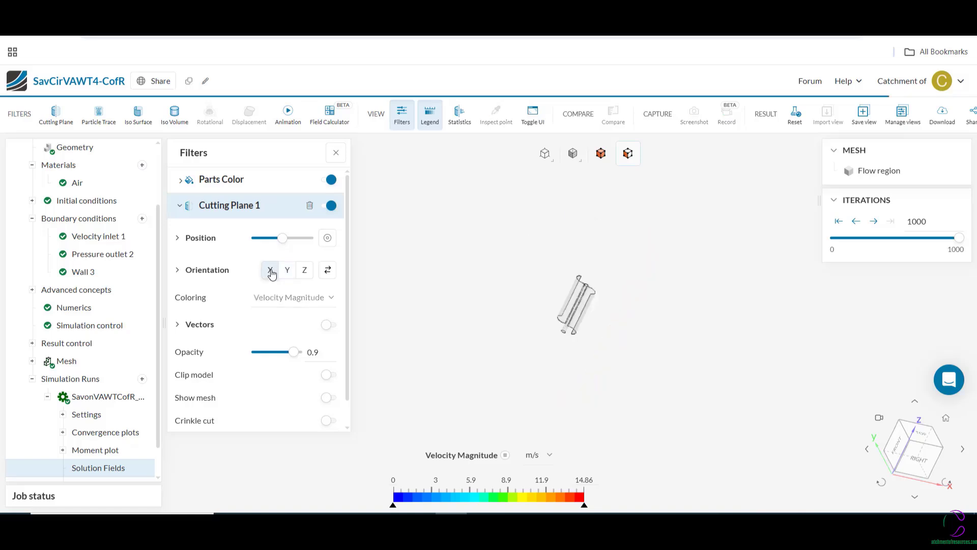
click(306, 276)
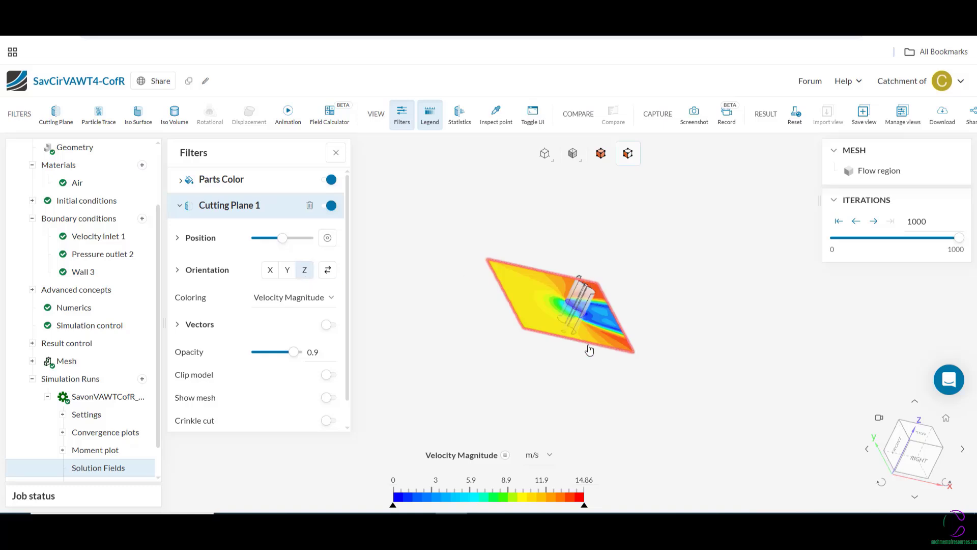
scroll(562, 315, down, 3)
scroll(562, 316, up, 5)
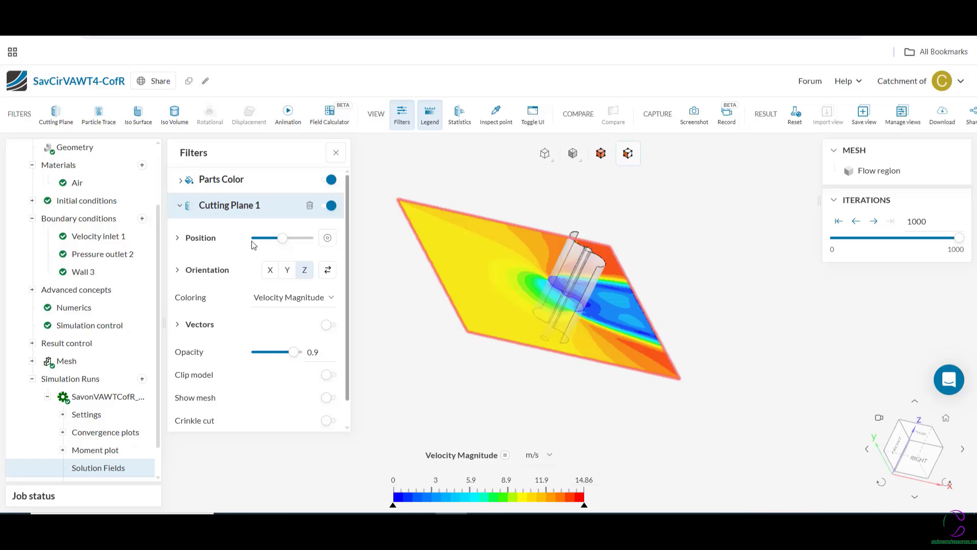
Turn off Cutting Plane 1 and view the bare turbine geometry
click(330, 206)
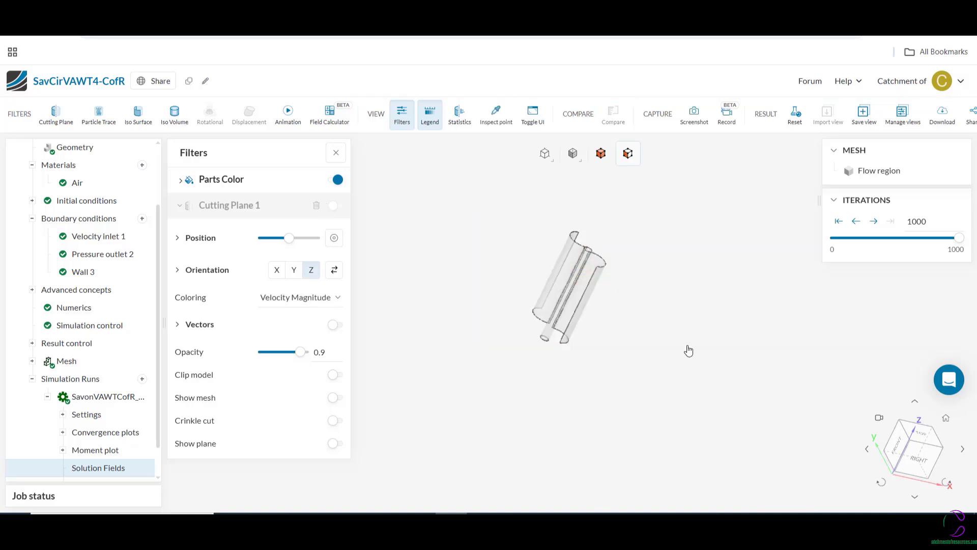
drag(637, 265, 558, 213)
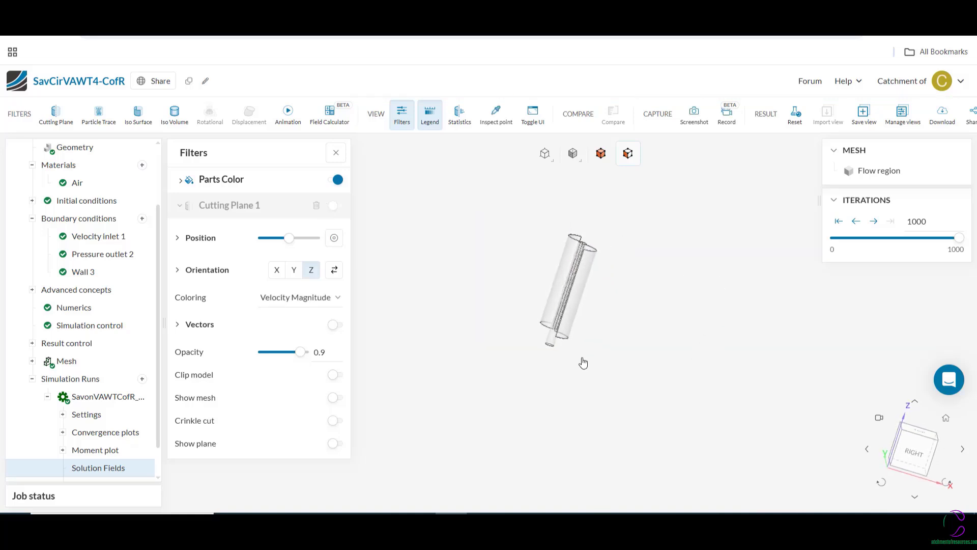
drag(553, 384, 642, 370)
drag(514, 371, 460, 286)
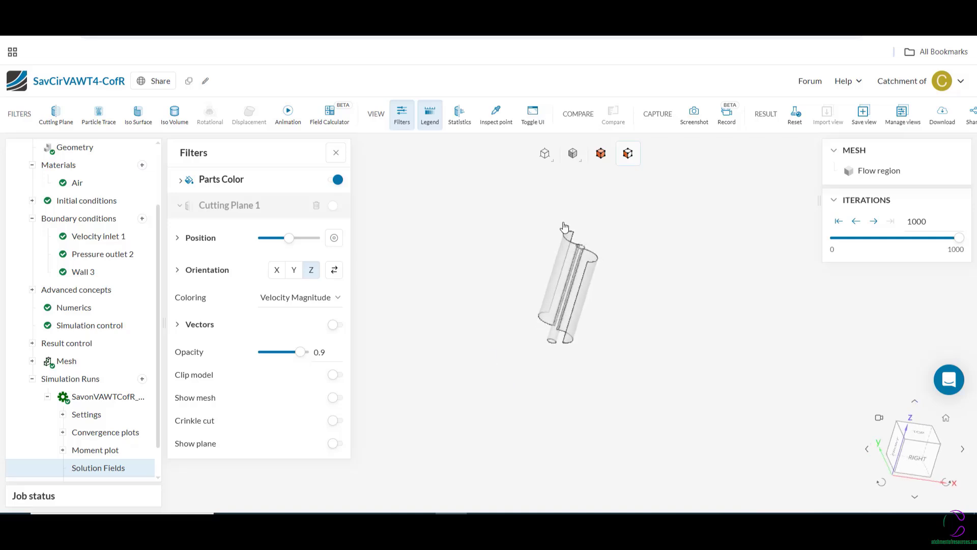
Set the Parts Color coloring to Pressure and examine the distribution on all sides of the turbine blades
click(180, 181)
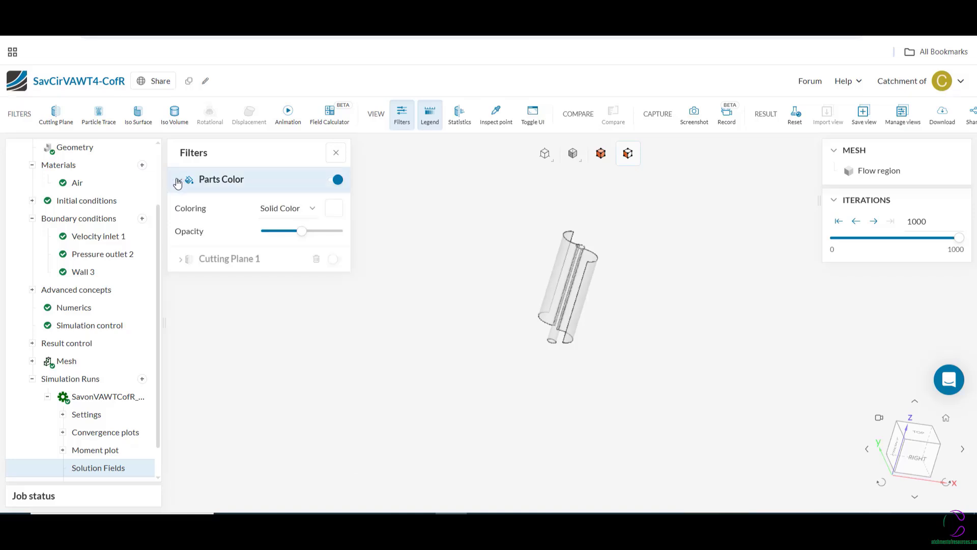
click(179, 182)
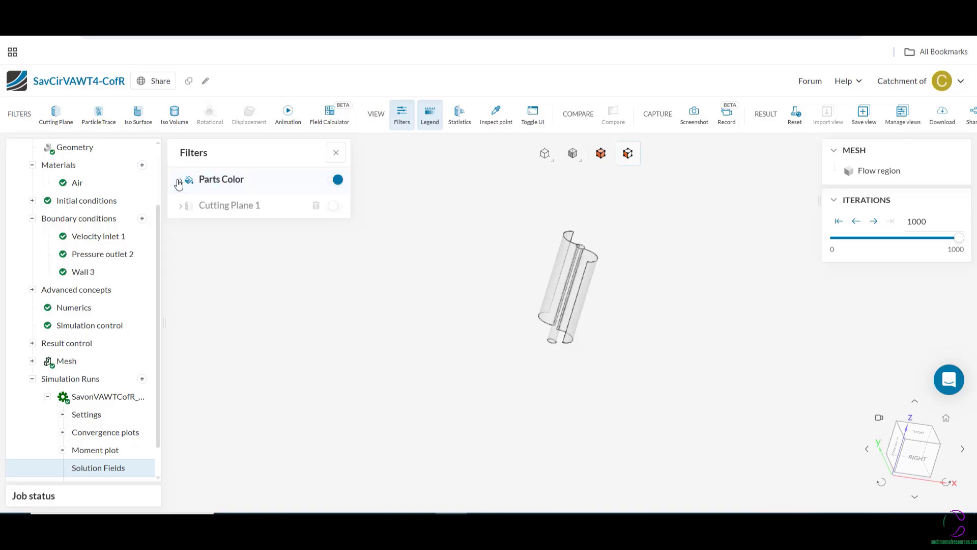
click(178, 182)
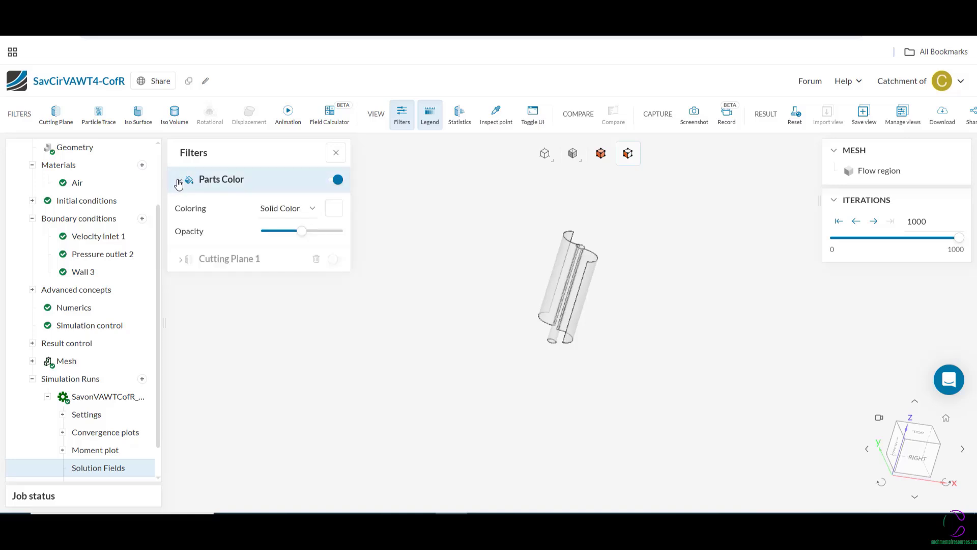
click(314, 210)
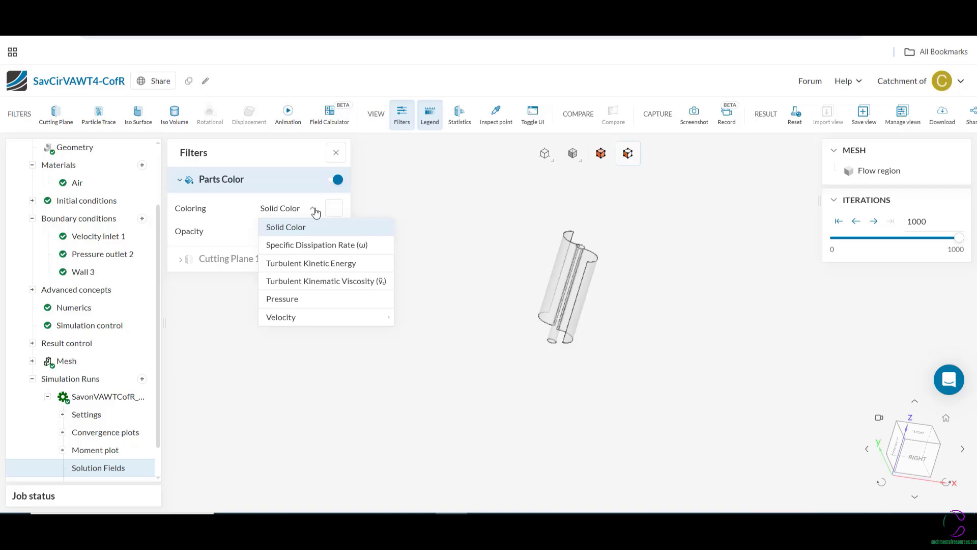
click(288, 303)
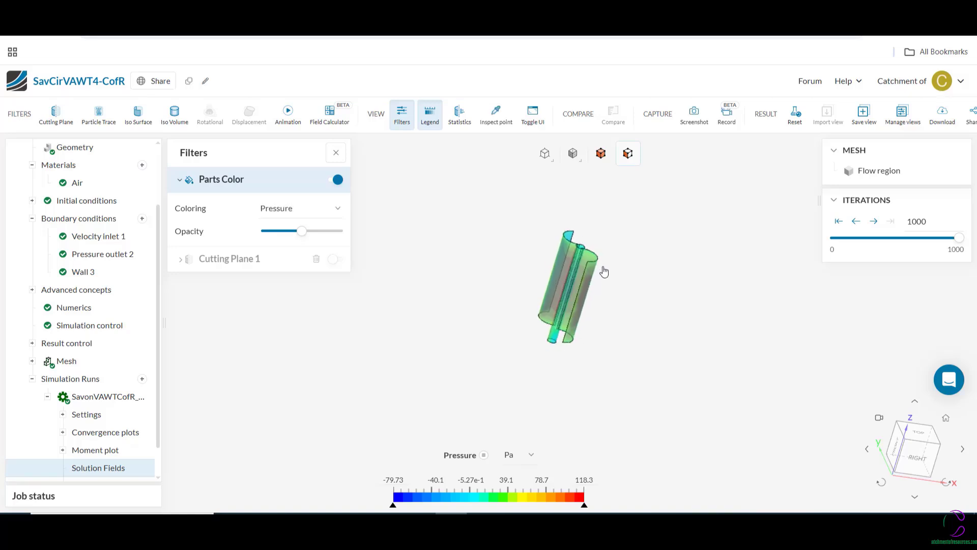
scroll(604, 272, up, 5)
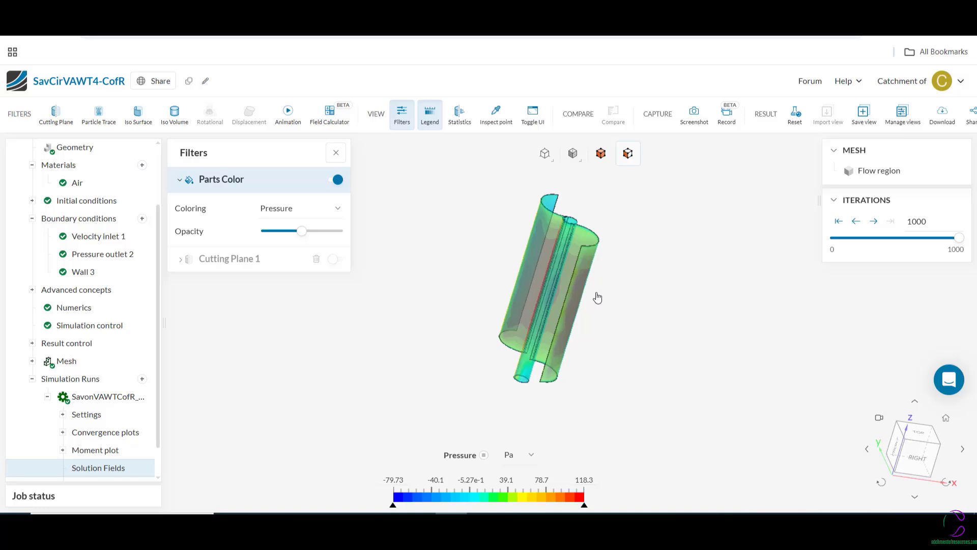
drag(624, 339, 393, 262)
drag(694, 284, 479, 280)
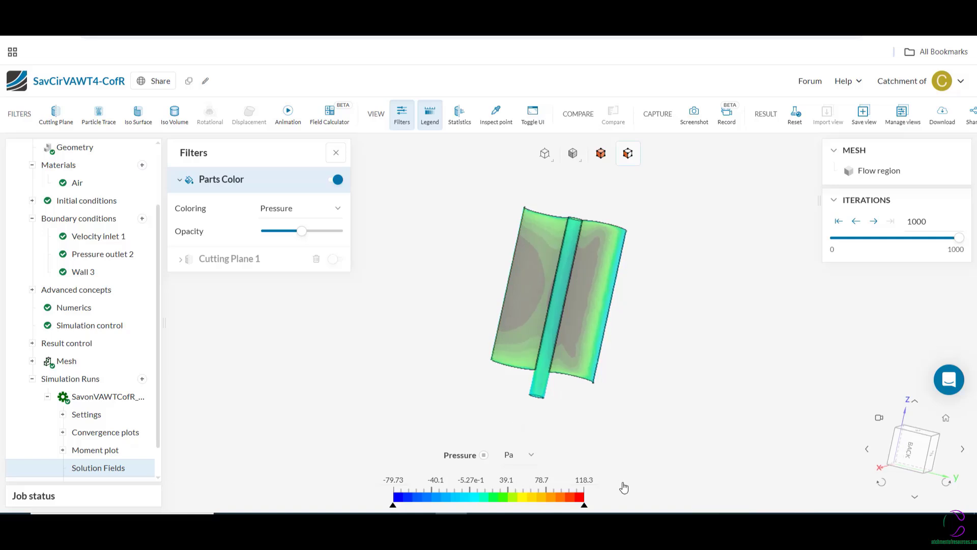
drag(655, 375, 500, 375)
drag(683, 395, 384, 419)
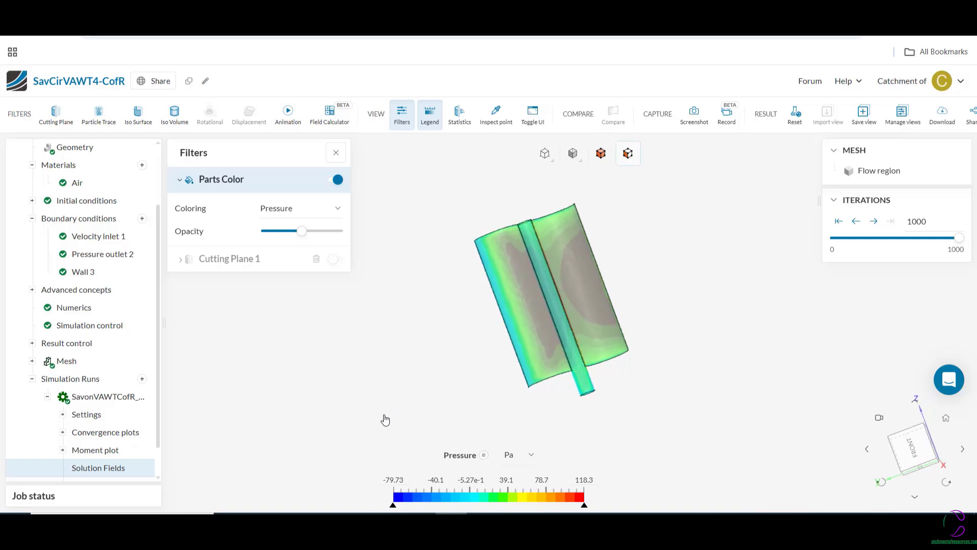
Try a higher lower limit on the pressure colour scale and return it close to its minimum
drag(394, 511, 457, 507)
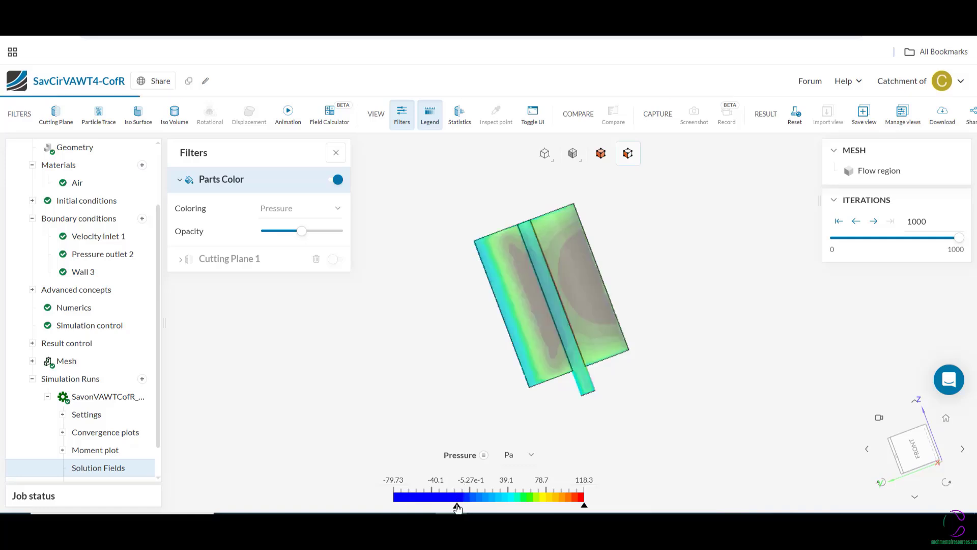
drag(456, 506, 385, 507)
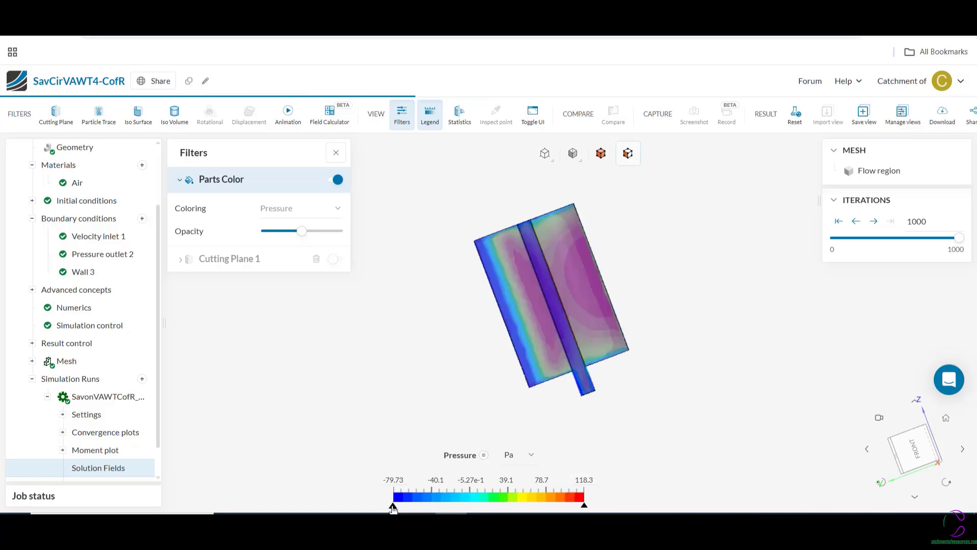
drag(393, 508, 396, 507)
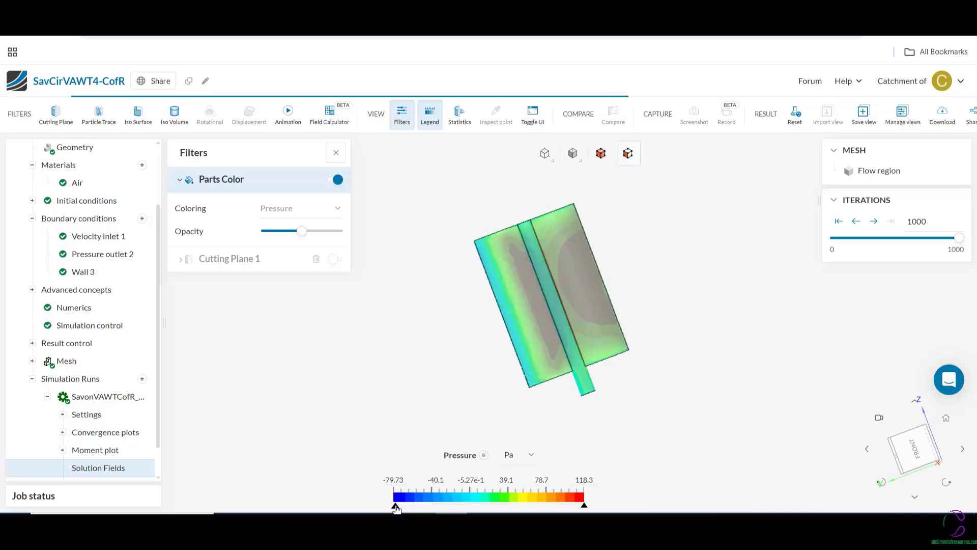
drag(394, 507, 396, 508)
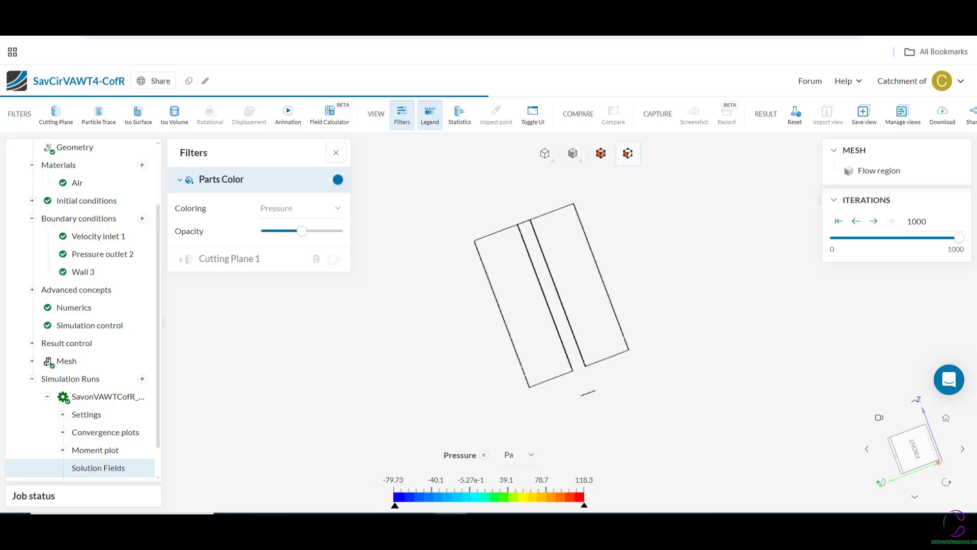
Examine the pressure distribution on the turbine's blades and shaft from several angles
drag(598, 430, 683, 440)
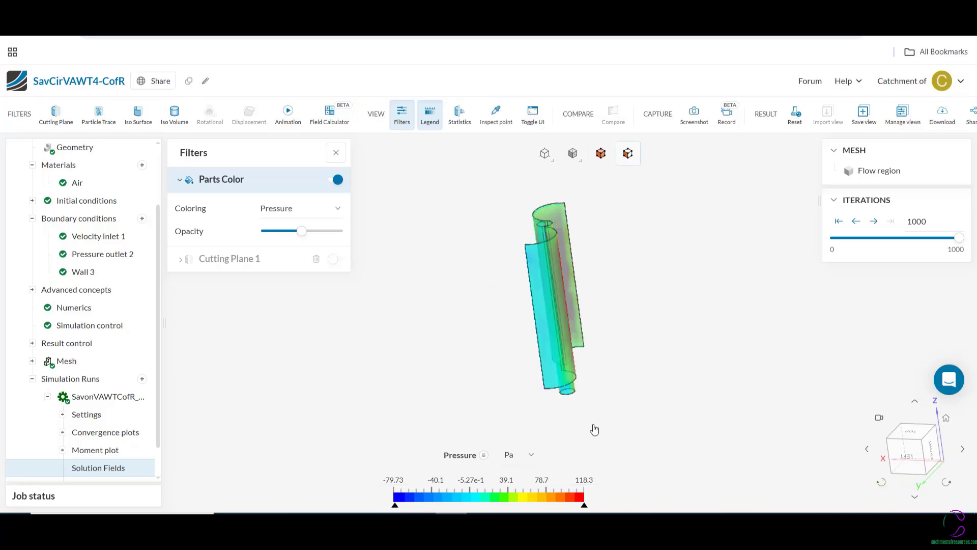
drag(594, 430, 698, 419)
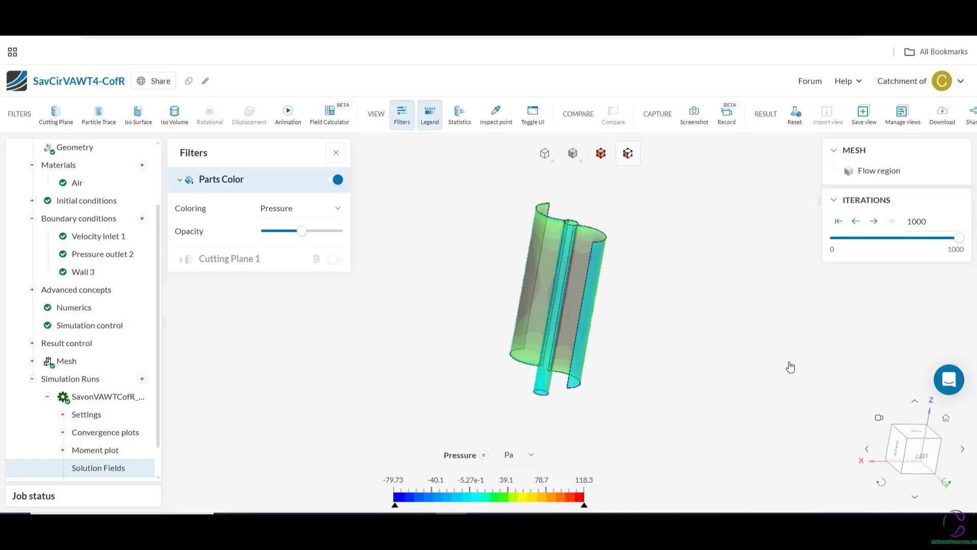
drag(692, 392, 545, 299)
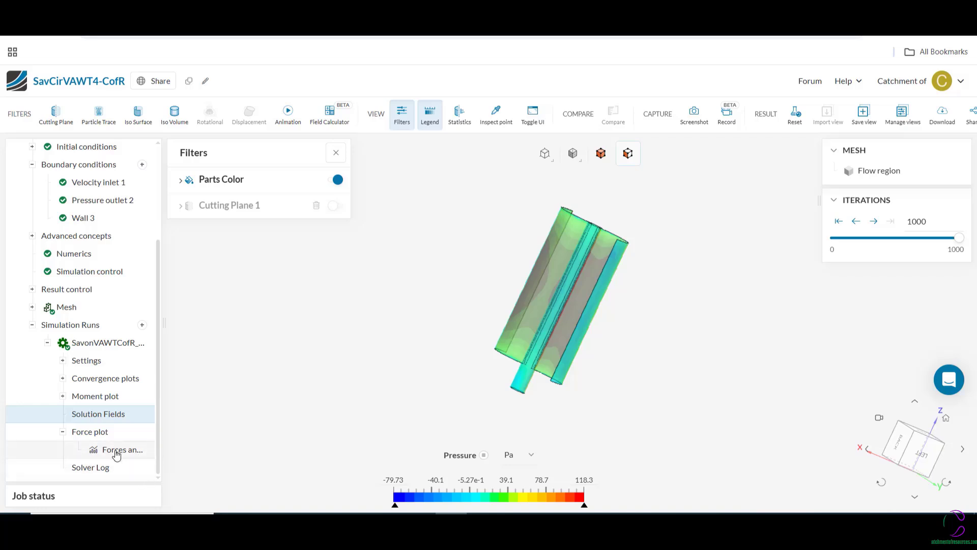
Open the forces plot of the simulation run and read the x and z force curves over time
click(116, 450)
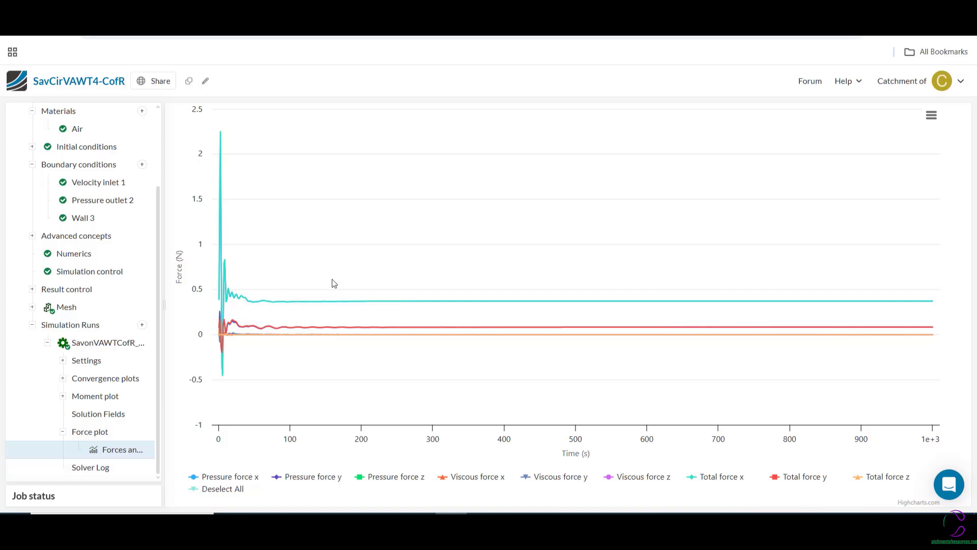
mouse_move(335, 310)
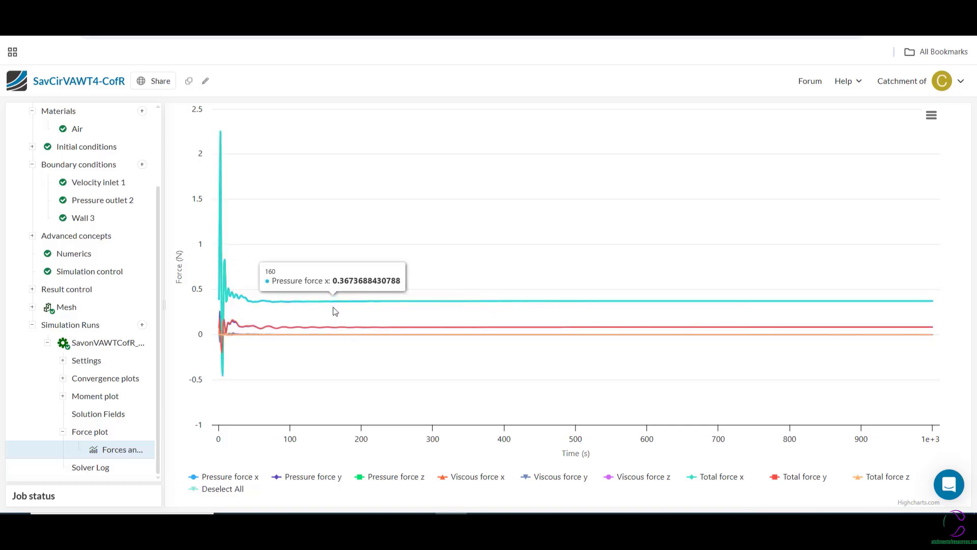
mouse_move(328, 330)
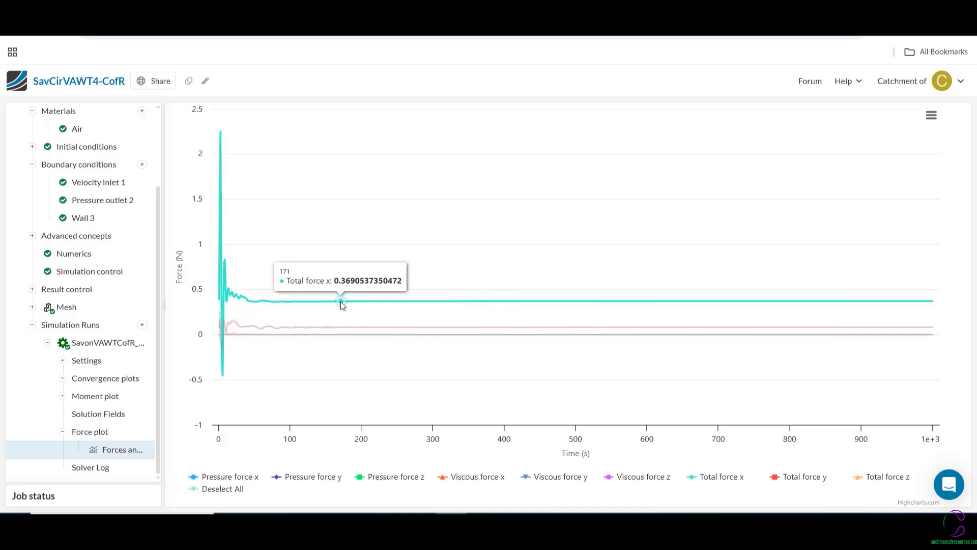
mouse_move(378, 328)
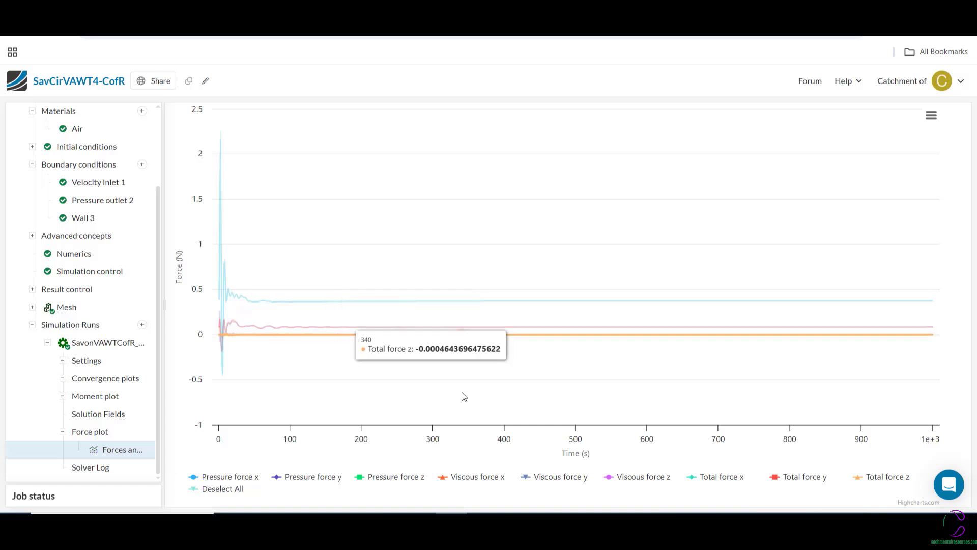
mouse_move(274, 337)
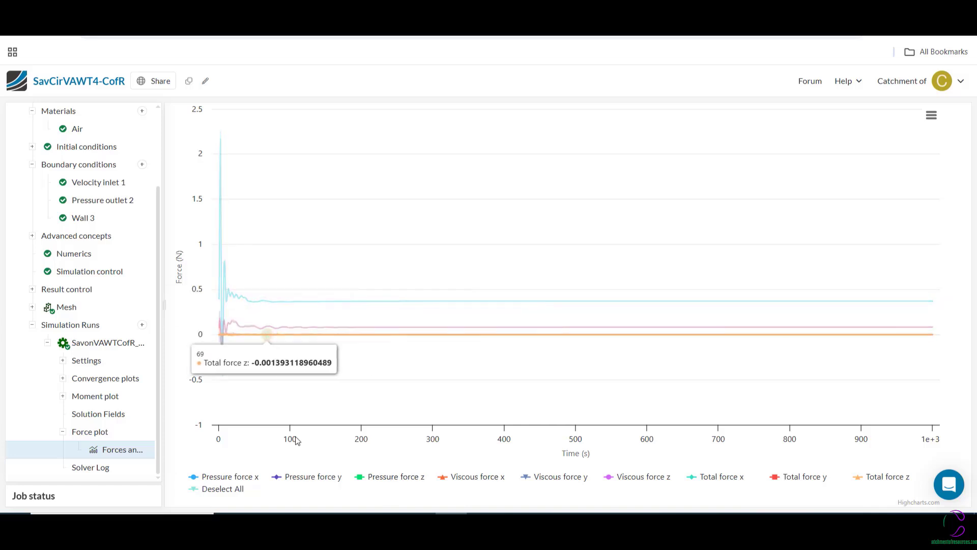
Hide the viscous and total force curves for x, y and z, leaving only the pressure forces in the plot
click(239, 478)
click(238, 479)
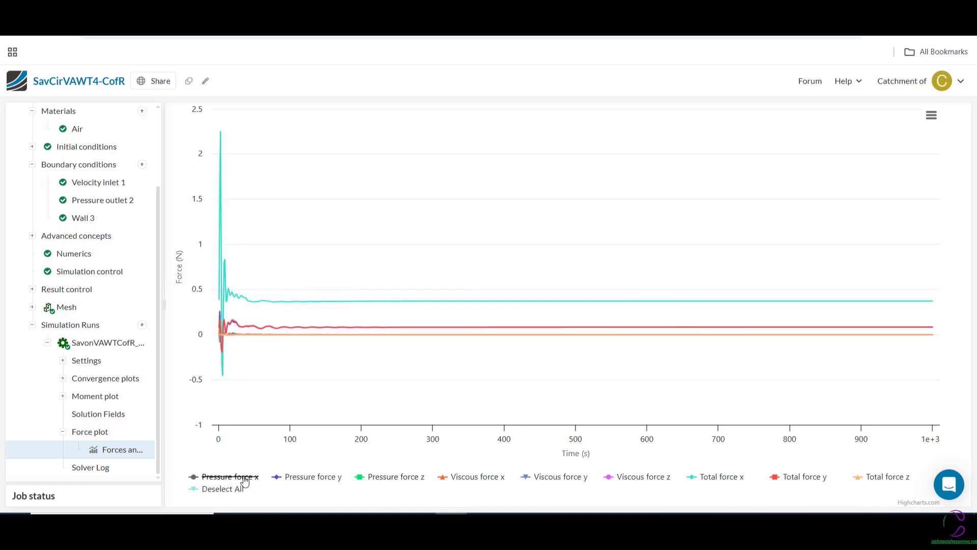
click(490, 479)
click(559, 479)
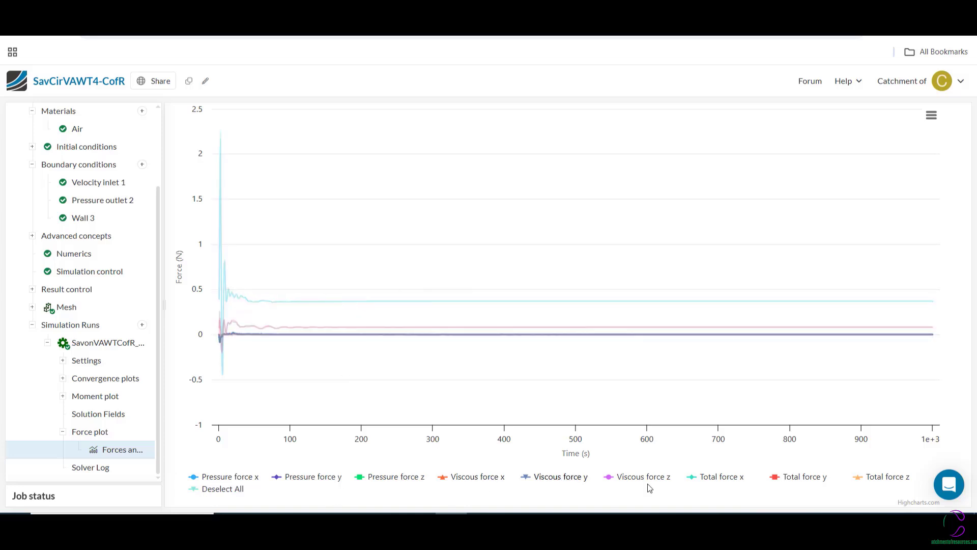
click(645, 478)
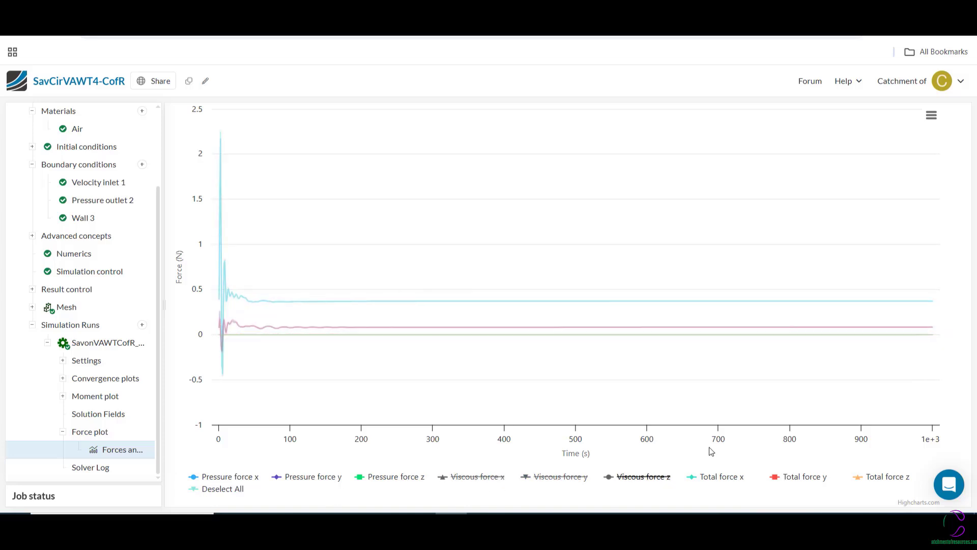
click(722, 477)
click(888, 477)
click(804, 478)
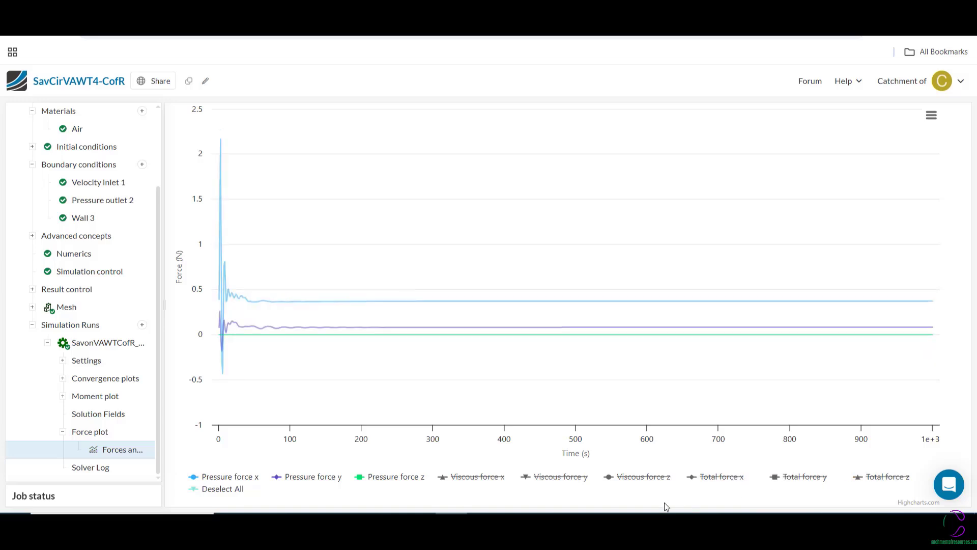
Compare pressure and total force in x with the other curves hidden, and do the same for y
click(396, 478)
click(312, 477)
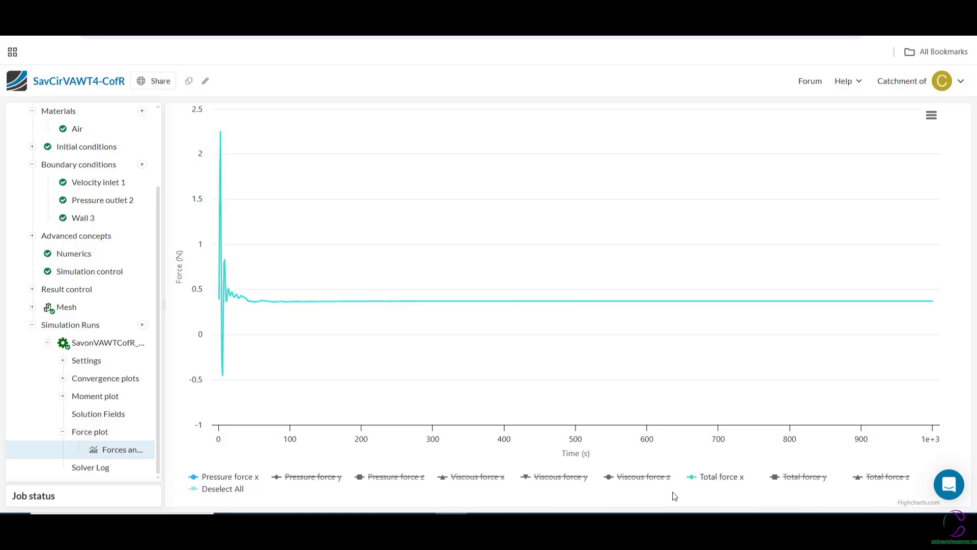
click(238, 477)
click(307, 477)
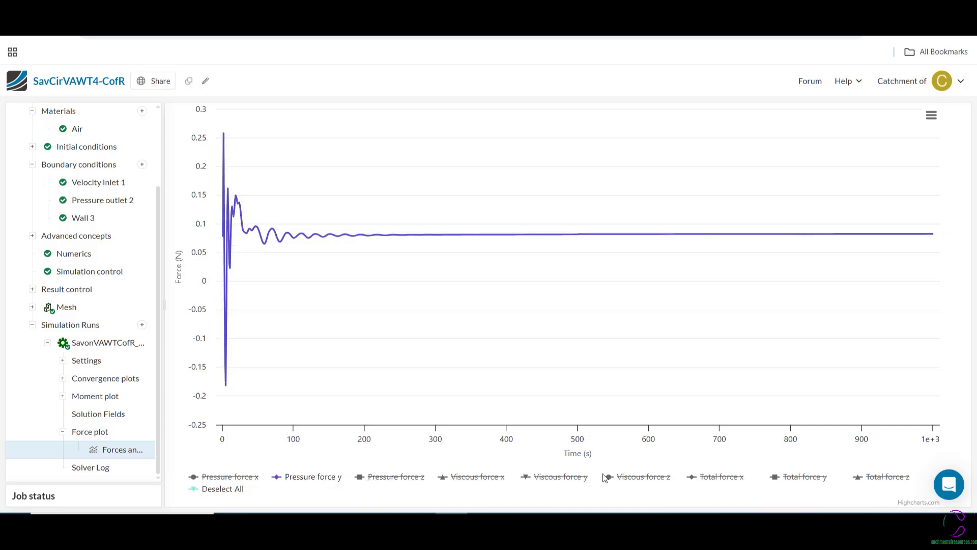
click(802, 477)
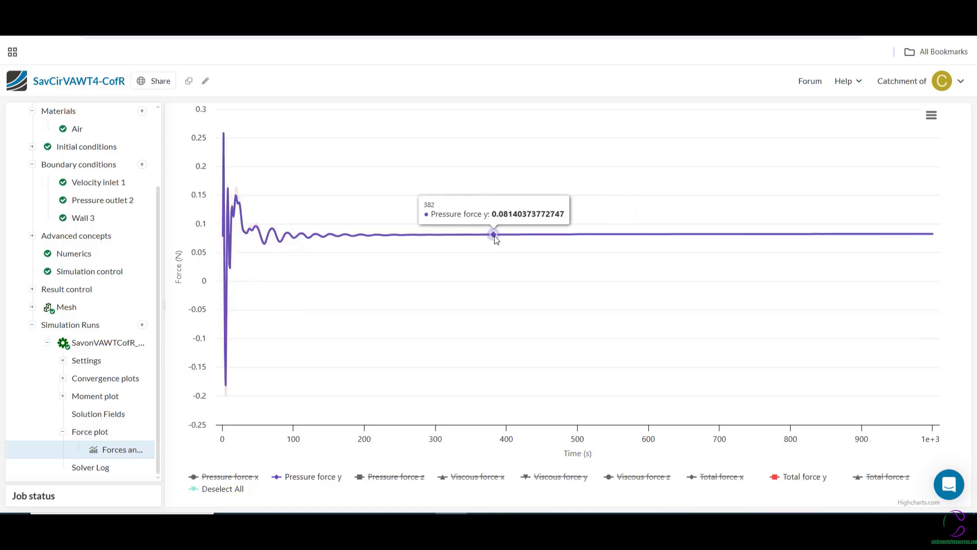
Deselect all force curves and show the complete set in the plot again
click(222, 490)
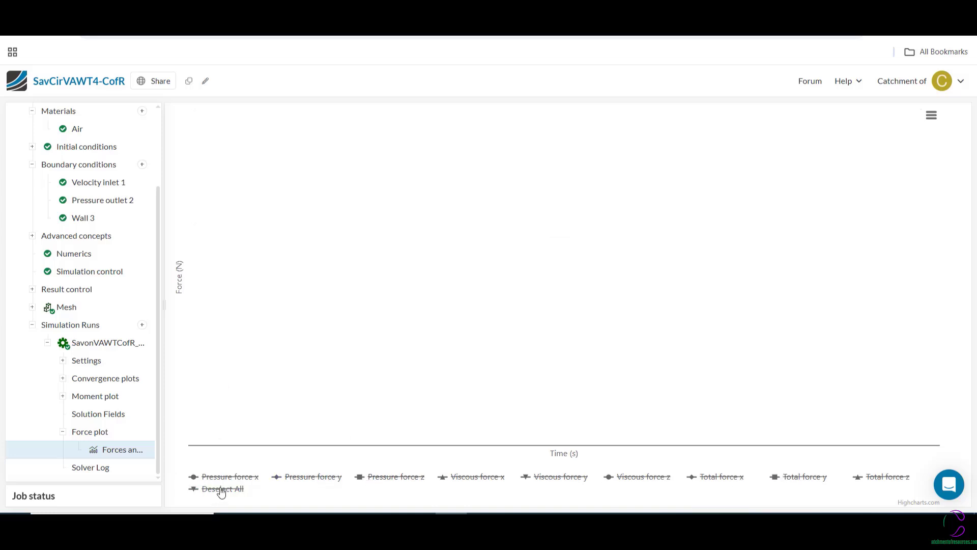
click(221, 491)
click(220, 491)
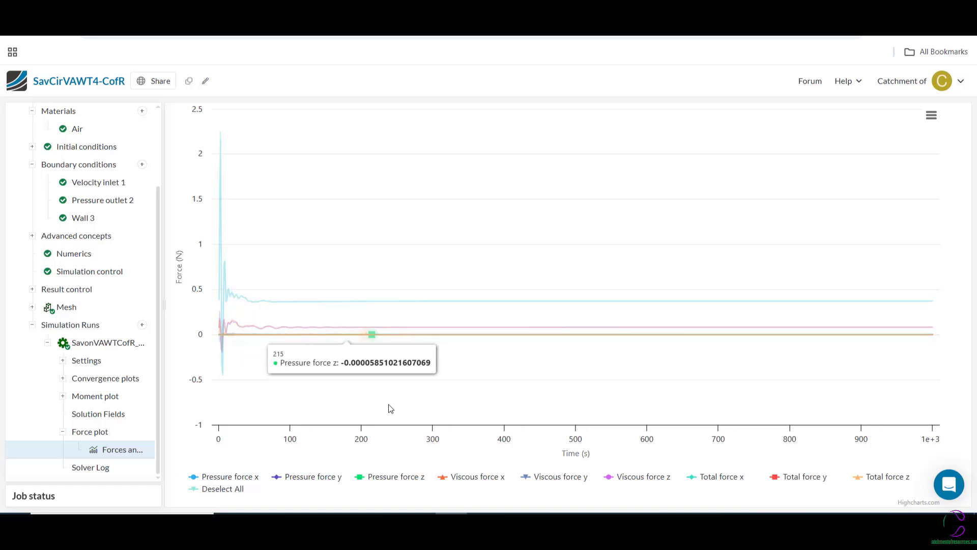
Return to the solution fields and add a particle trace filter to the turbine results
click(98, 413)
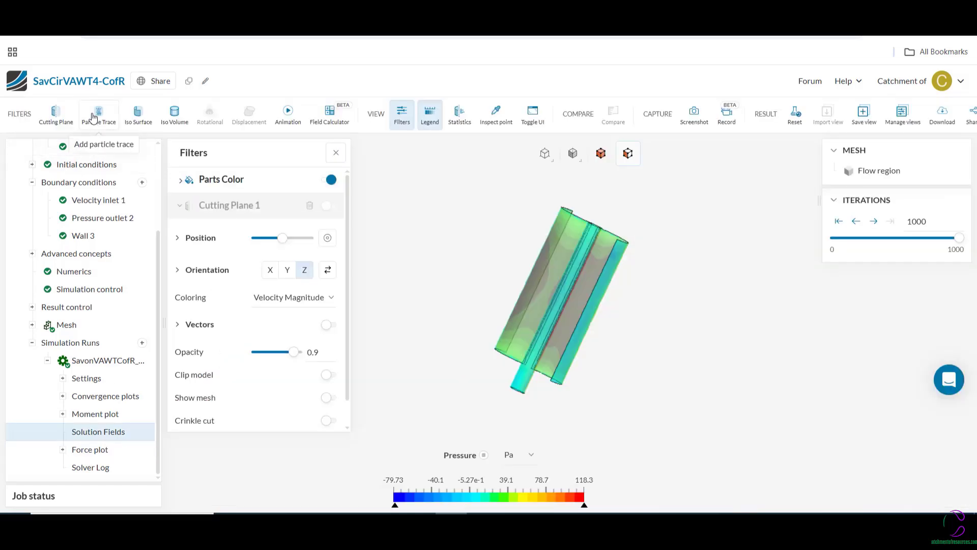
click(93, 117)
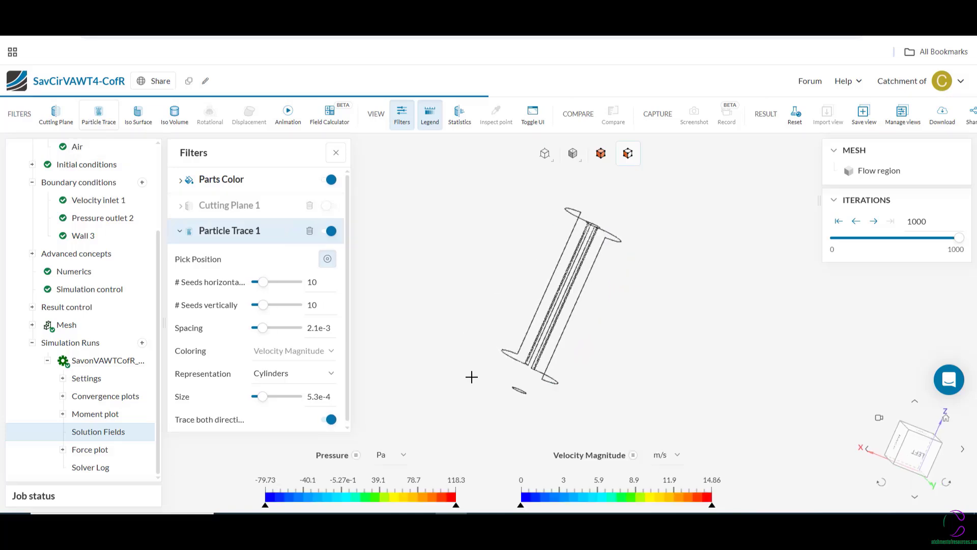
drag(703, 218, 478, 172)
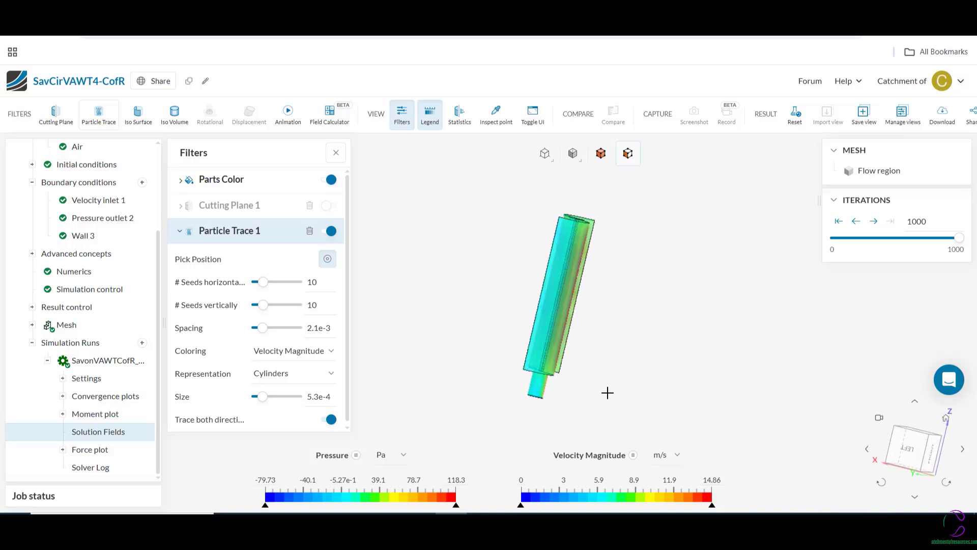
drag(659, 377, 458, 264)
Invert the visibility to show the outer faces of the flow region around the turbine
right_click(454, 260)
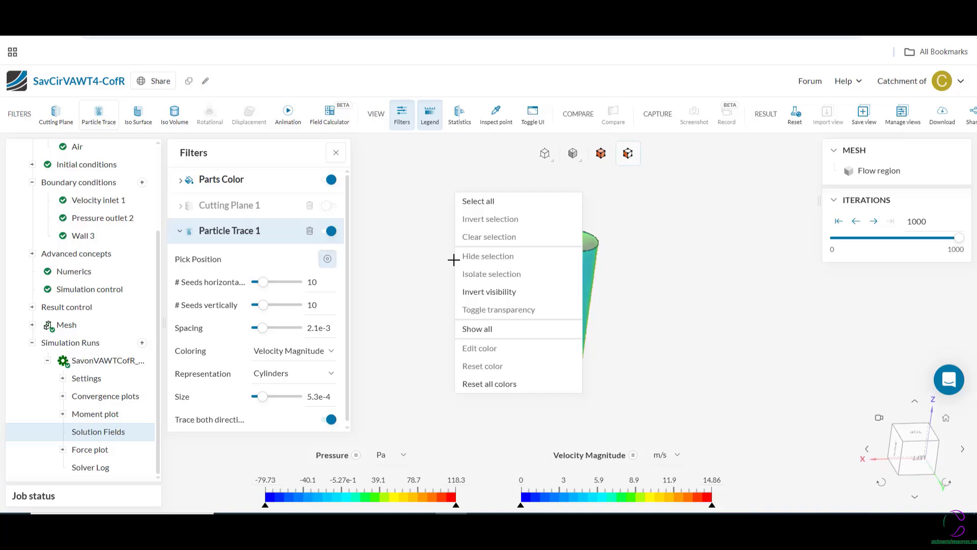
click(482, 293)
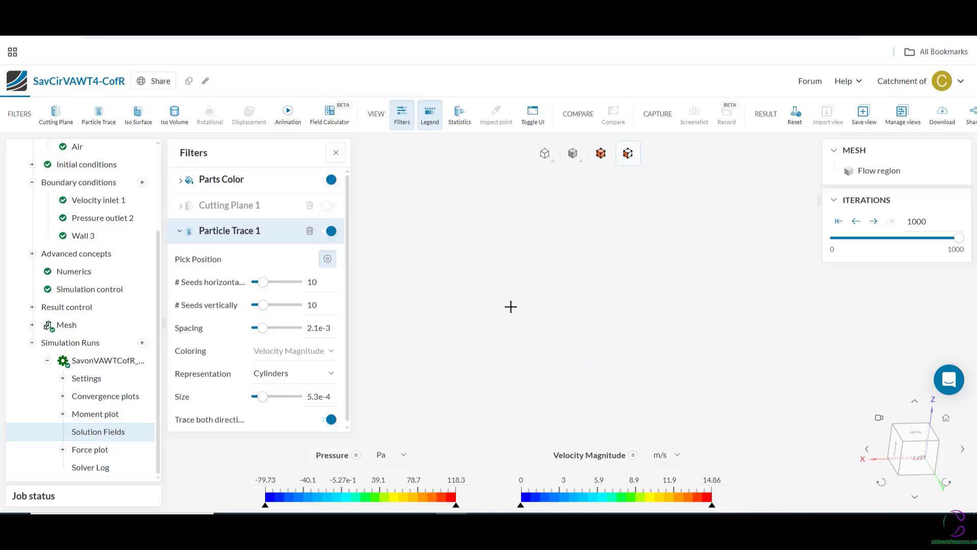
scroll(537, 327, up, 1)
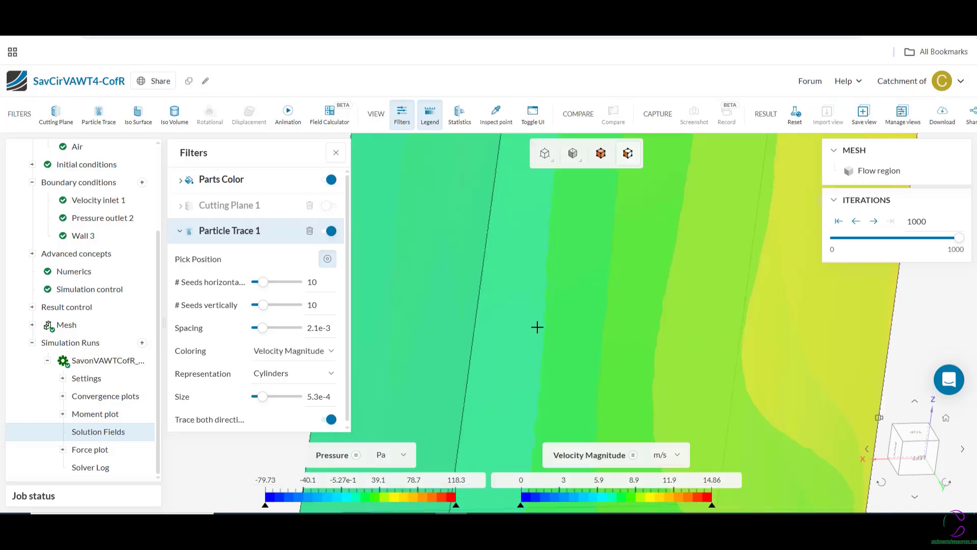
scroll(537, 327, down, 3)
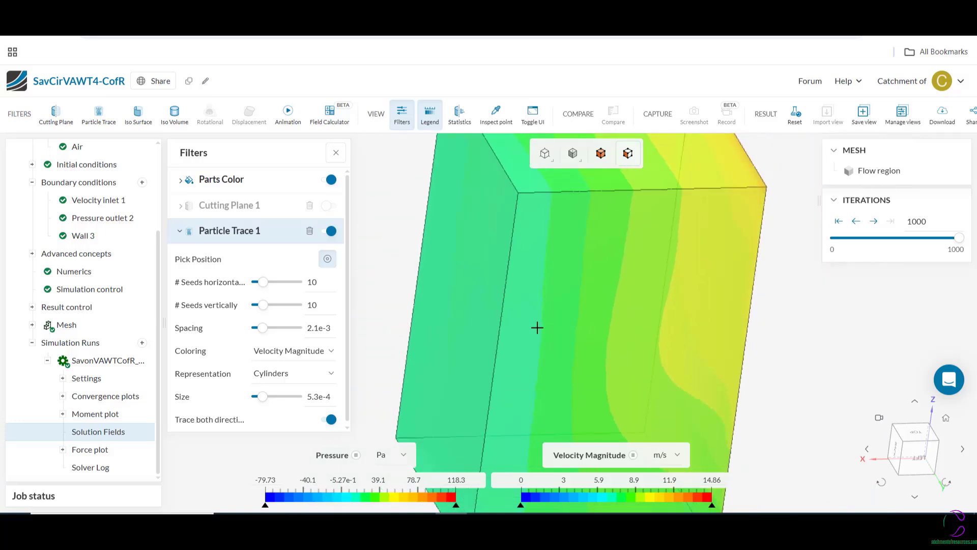
scroll(537, 327, down, 2)
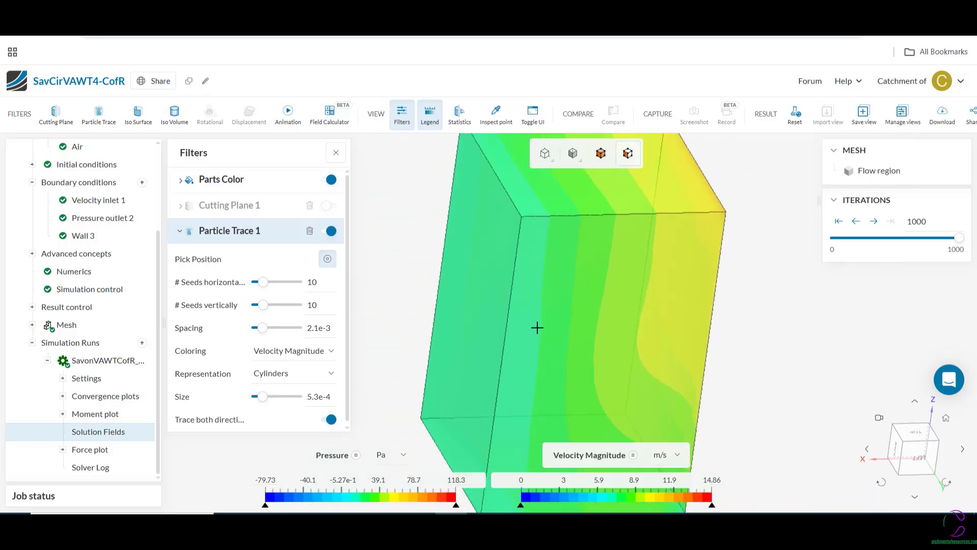
scroll(537, 328, down, 3)
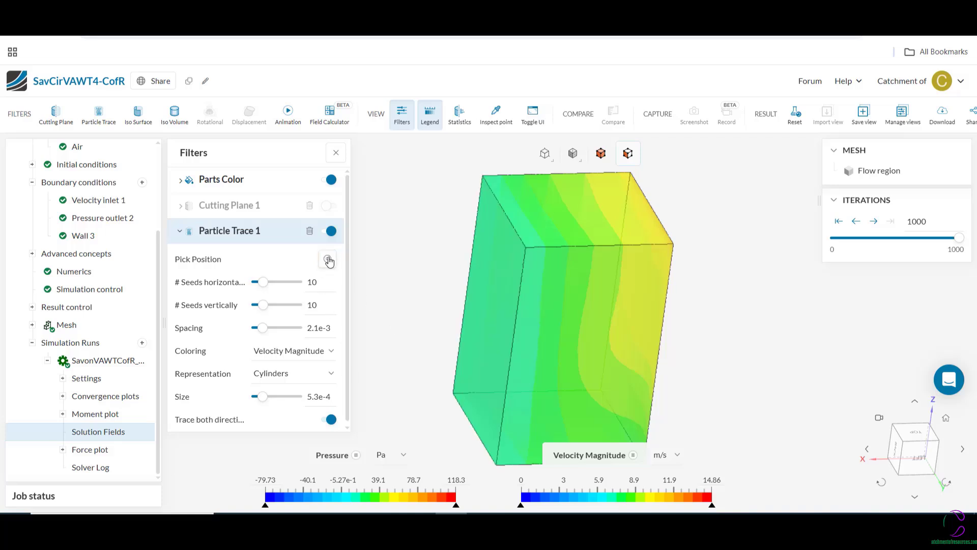
Pick the seed position for Particle Trace 1 near the centre of the flow region's teal side face
click(328, 259)
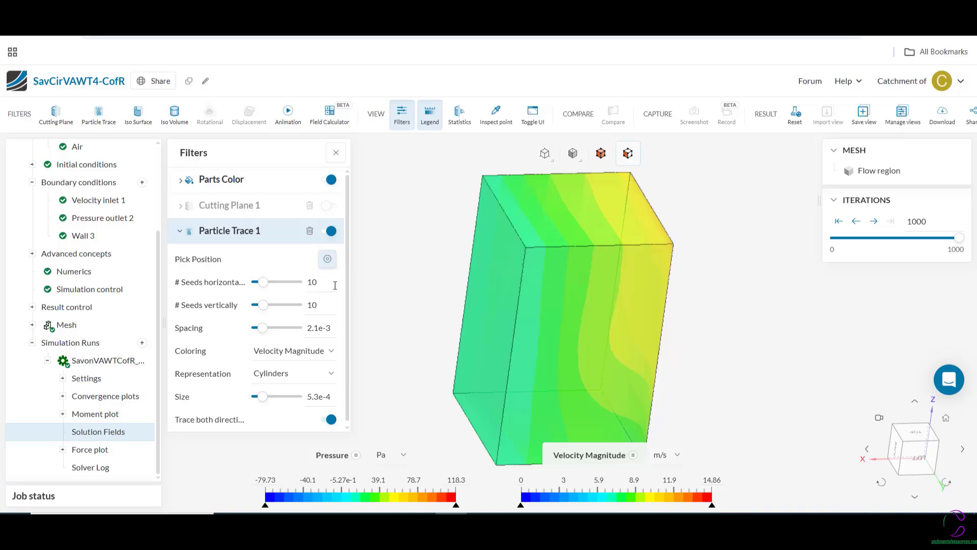
click(489, 324)
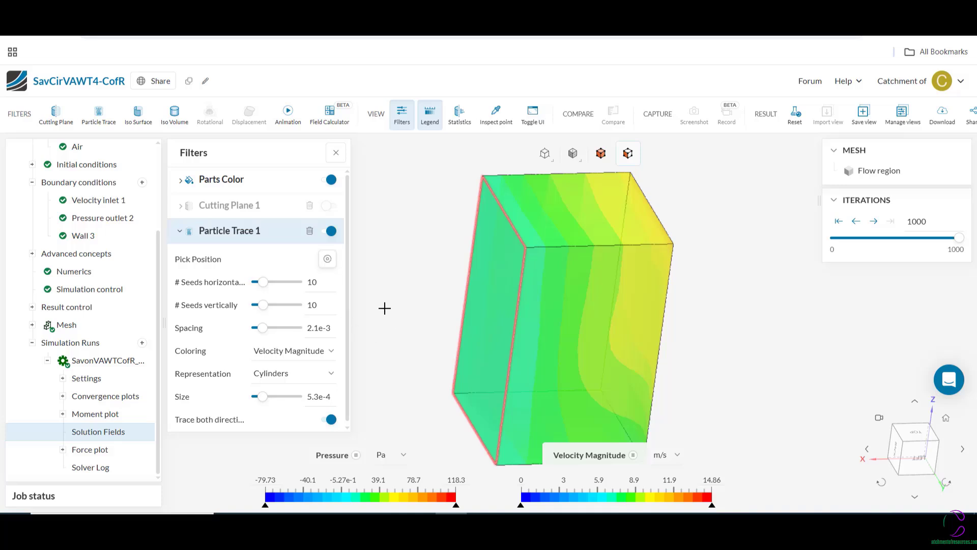
click(489, 318)
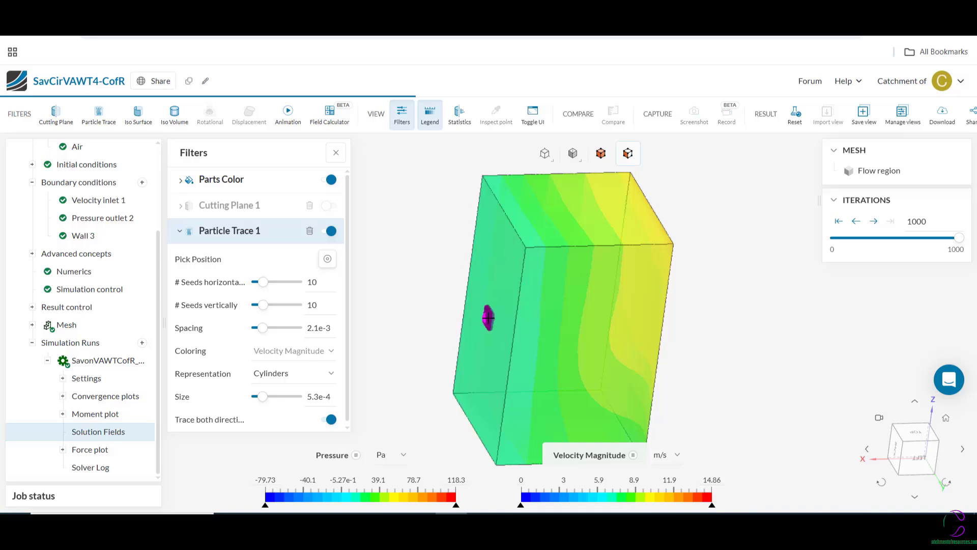
Invert the visibility to show the turbine instead of the flow region faces, and inspect the seed grid beside it
right_click(427, 303)
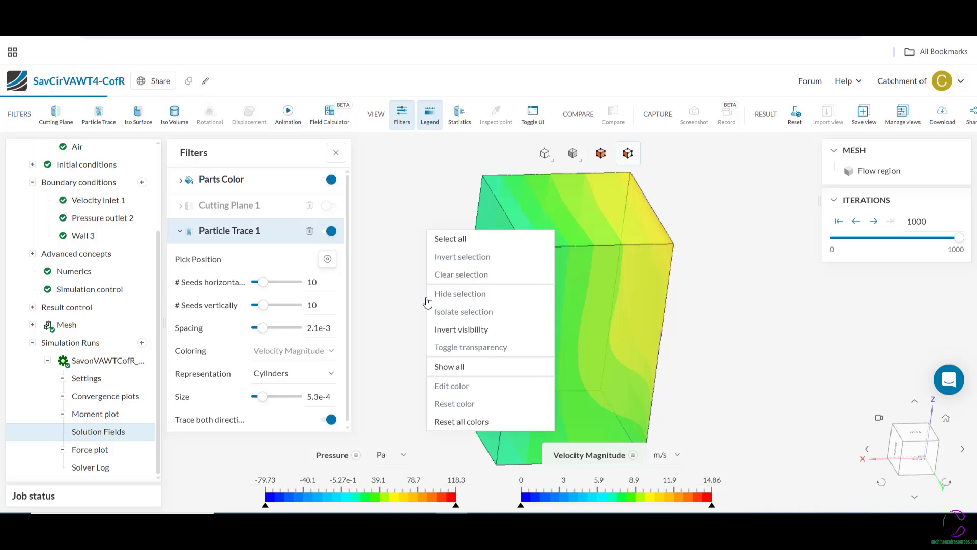
click(461, 331)
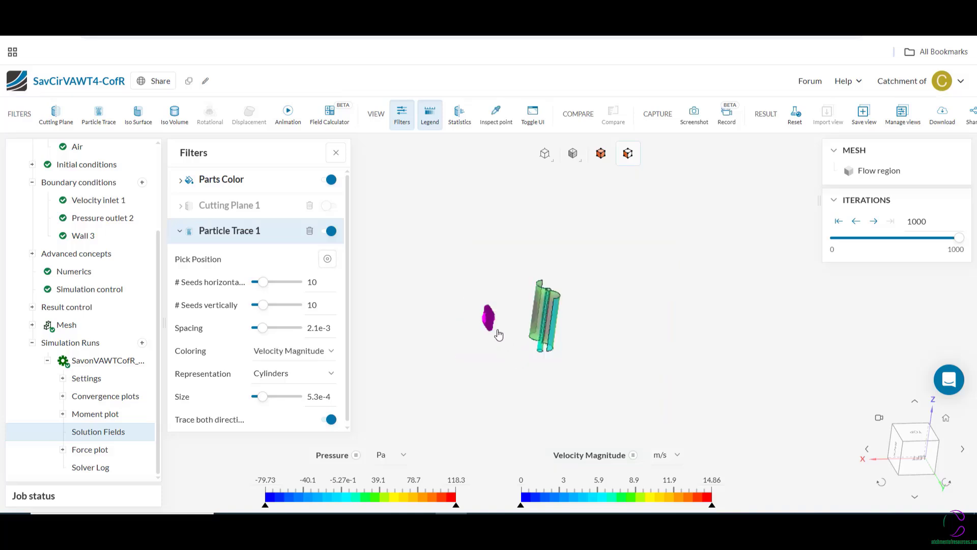
scroll(490, 333, down, 5)
scroll(491, 346, up, 6)
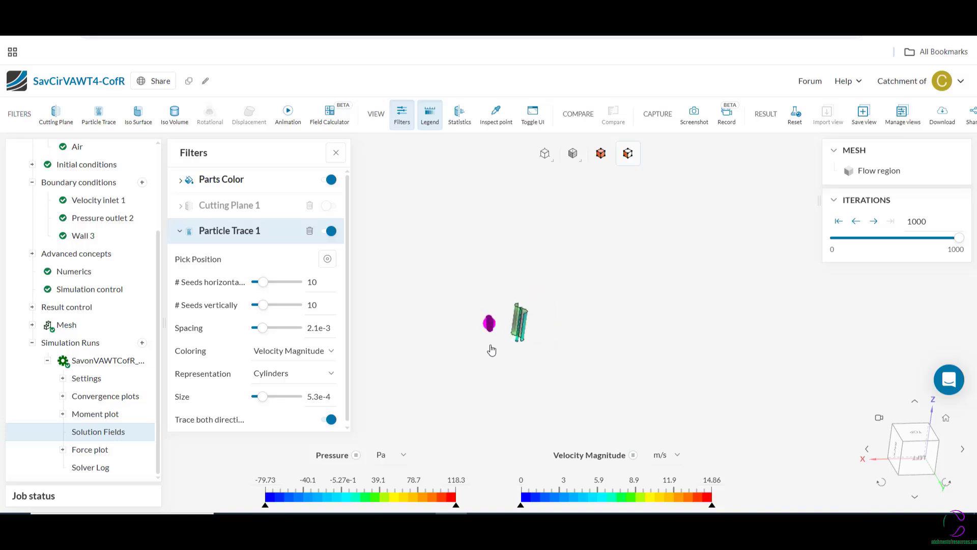
scroll(490, 328, up, 6)
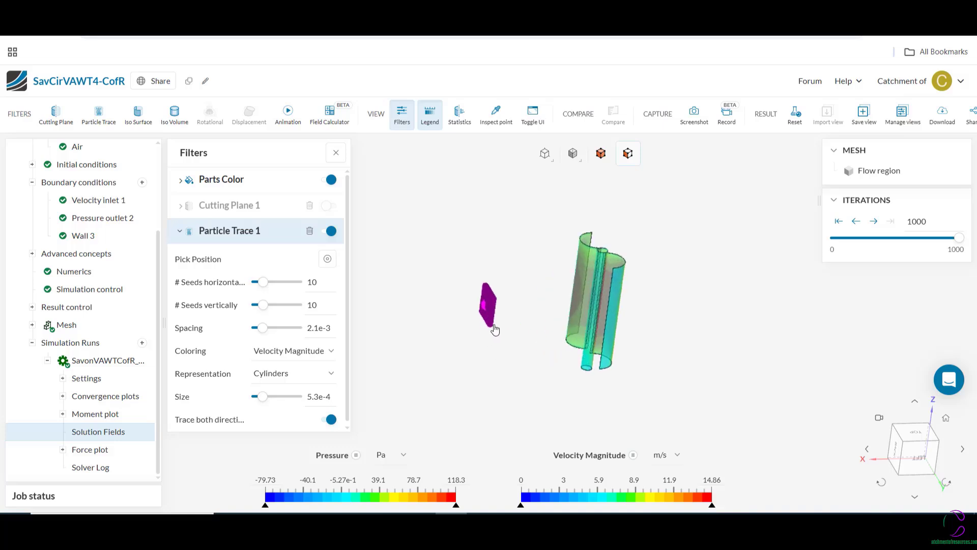
scroll(493, 330, up, 2)
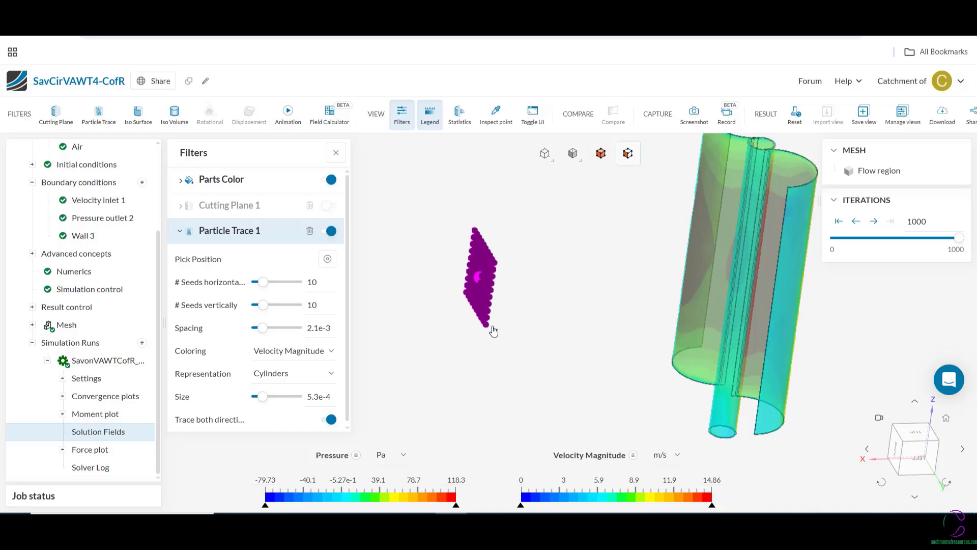
scroll(493, 331, up, 2)
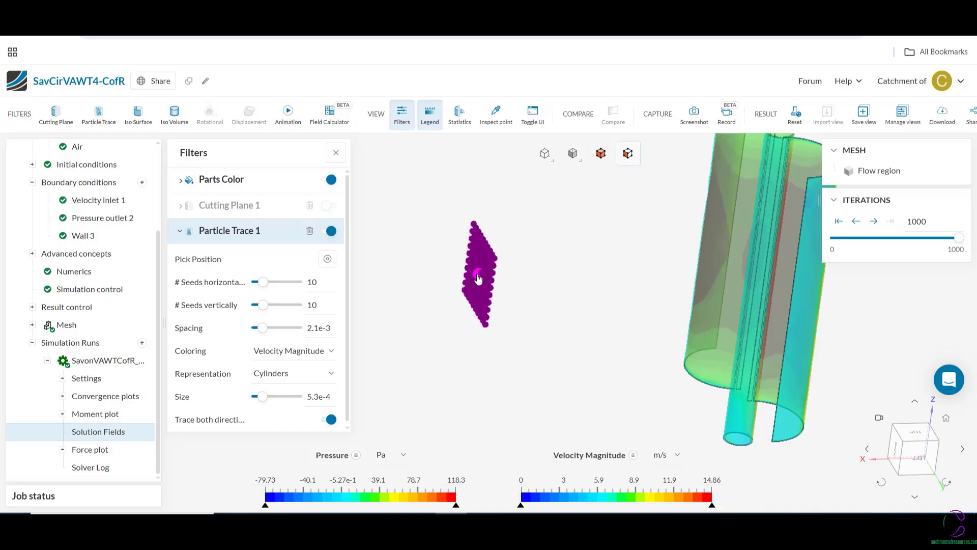
Add a second cutting plane through the turbine and set its orientation to Z
click(57, 116)
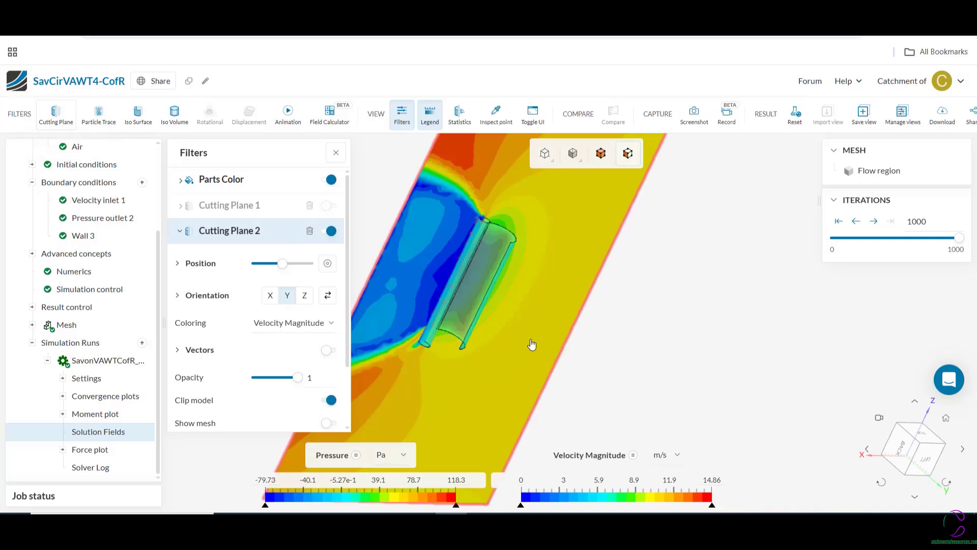
scroll(532, 345, down, 2)
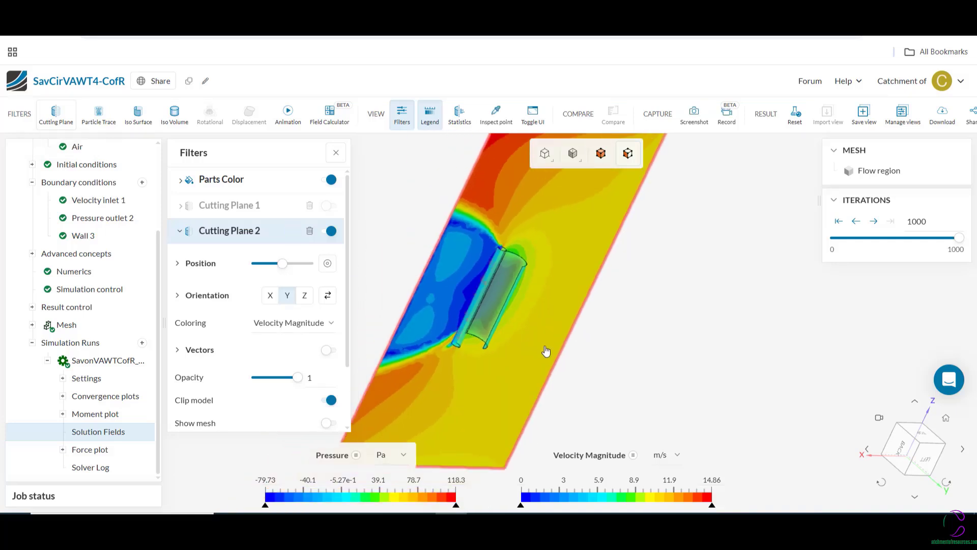
scroll(532, 351, down, 4)
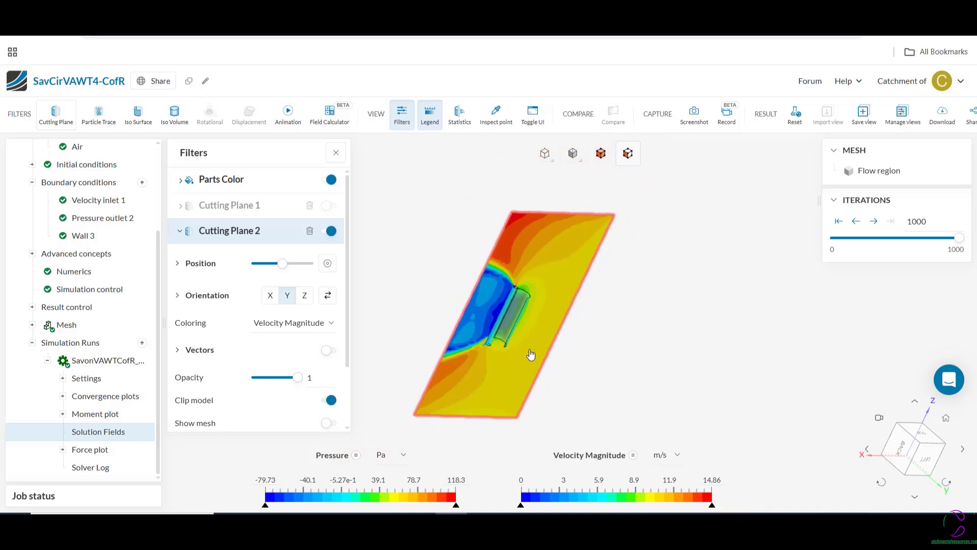
click(306, 299)
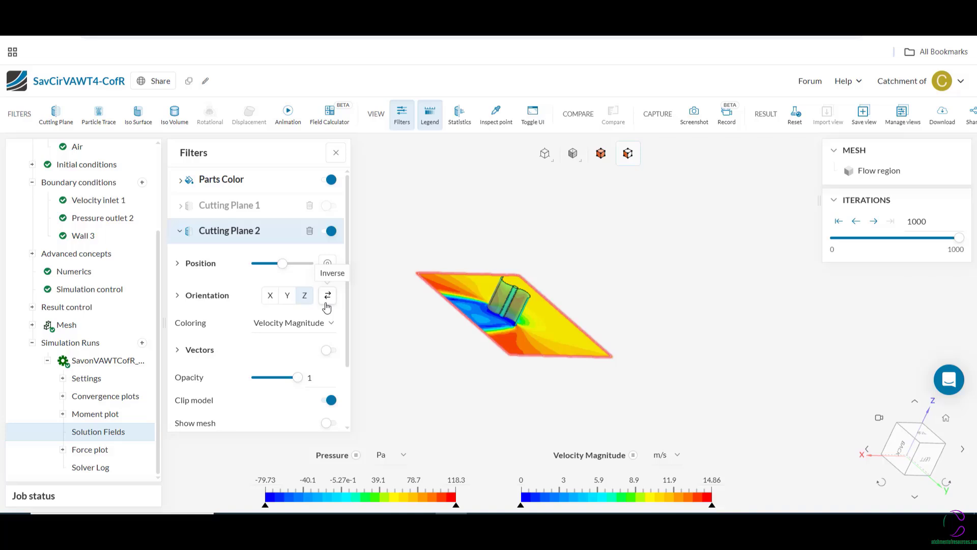
drag(515, 395, 611, 402)
drag(428, 338, 367, 273)
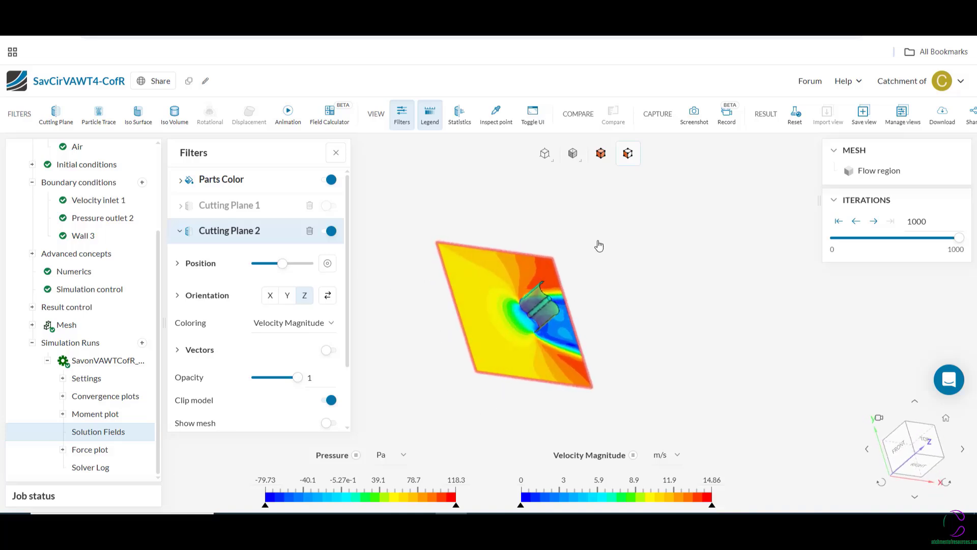
drag(599, 246, 543, 270)
drag(643, 387, 398, 332)
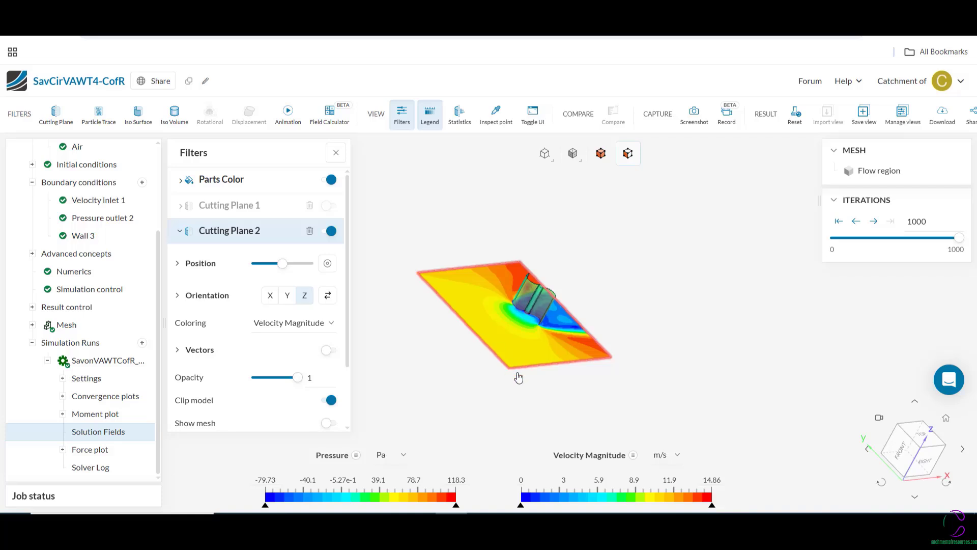
Switch off Cutting Plane 2 and add a second particle trace filter
right_click(417, 359)
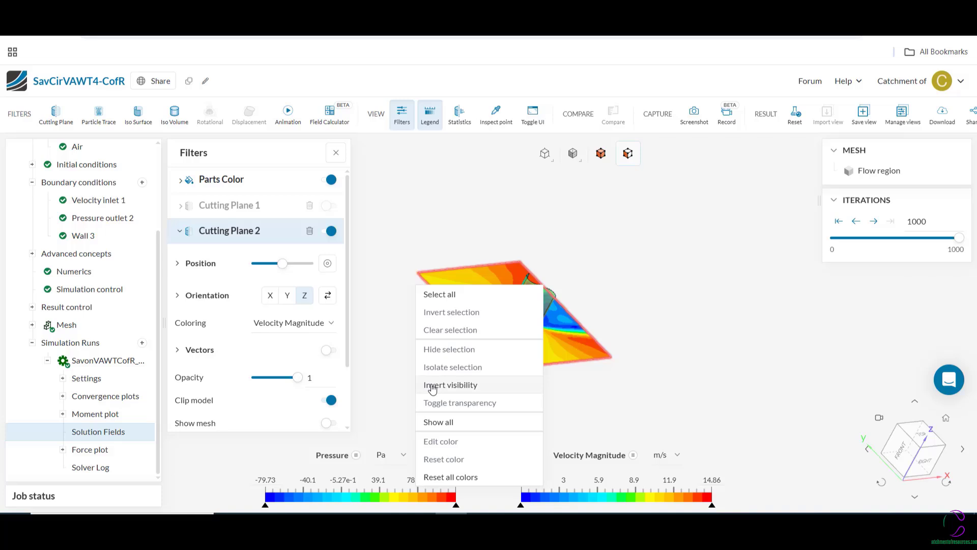
click(387, 344)
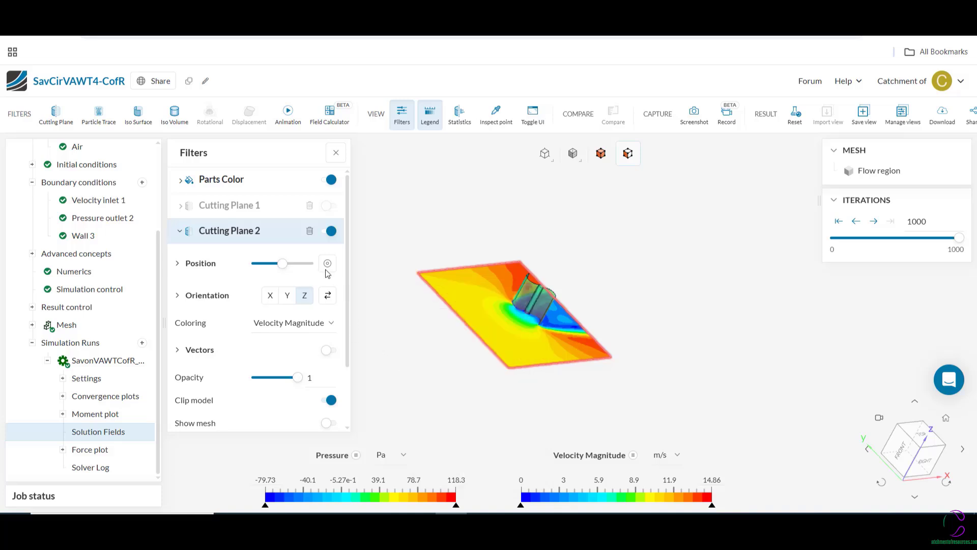
click(331, 231)
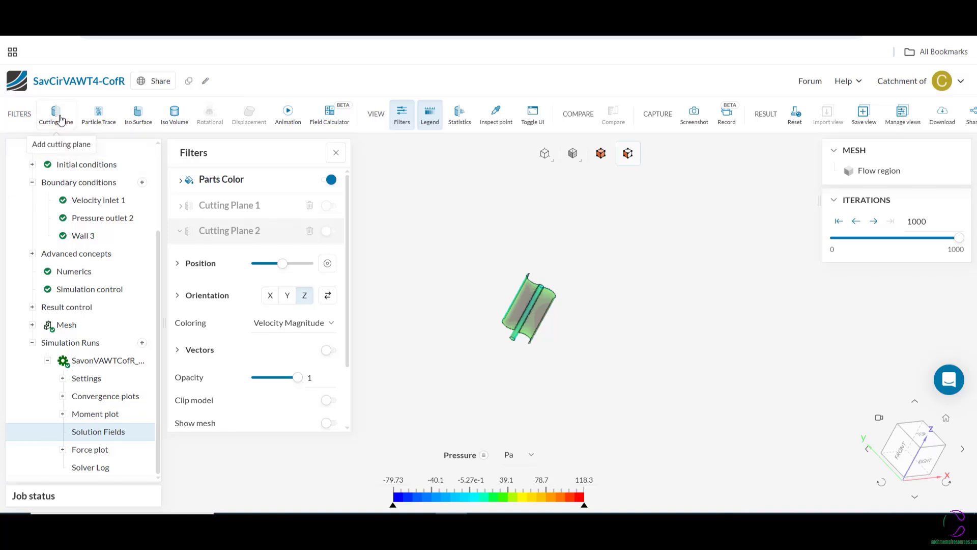
click(99, 116)
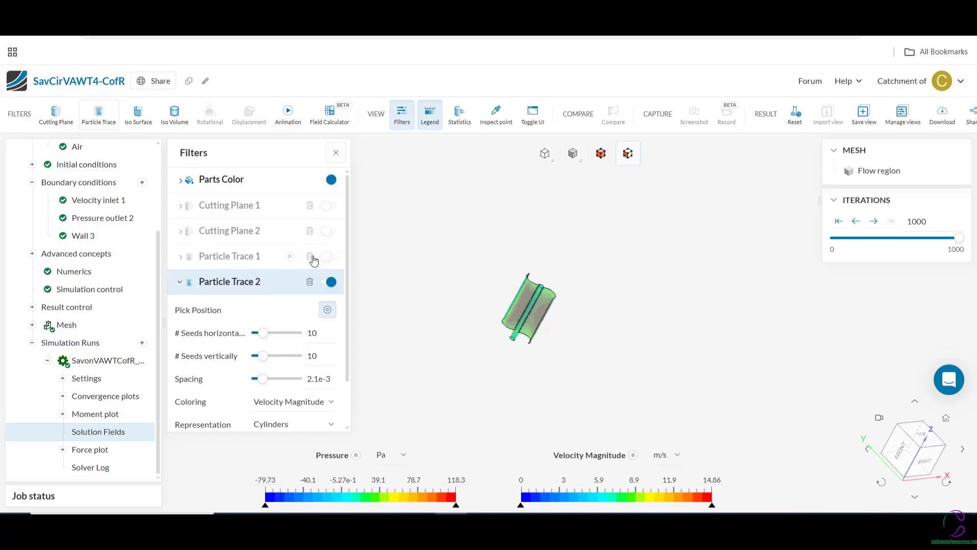
Invert the visibility to show the flow region faces and pick Particle Trace 2's seed position near the centre of the large yellow-green face
right_click(400, 329)
click(418, 360)
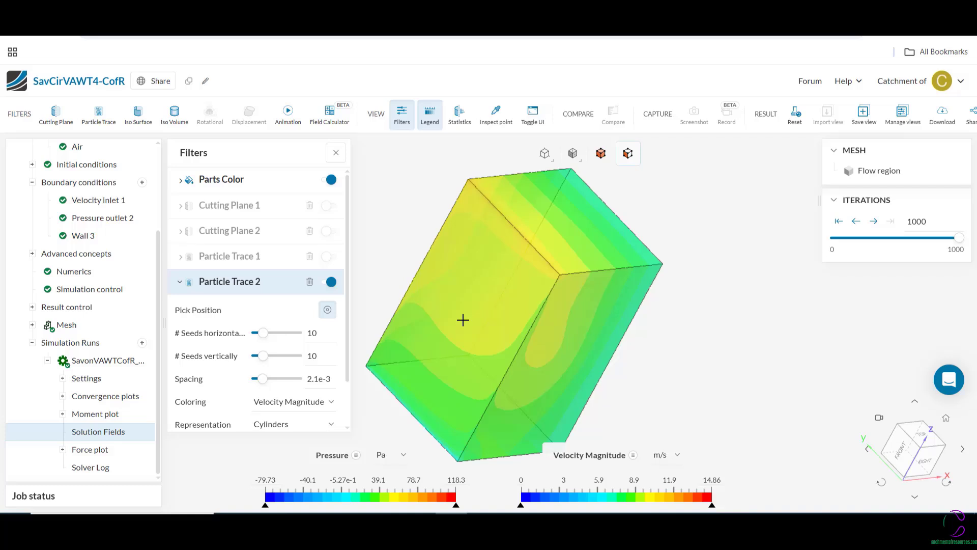
click(463, 320)
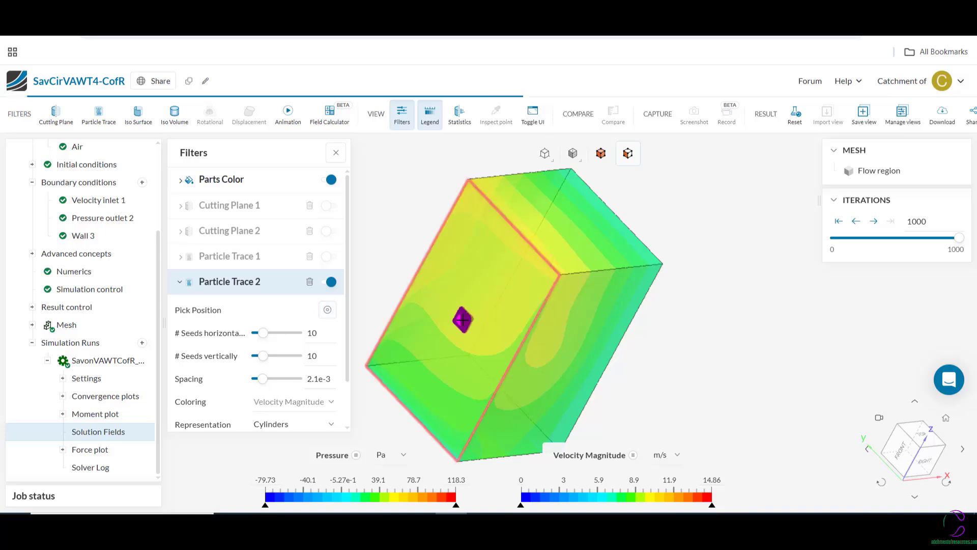
Examine the seed grid and the streamlines of Particle Trace 2 through the flow region's faces
right_click(382, 287)
click(372, 284)
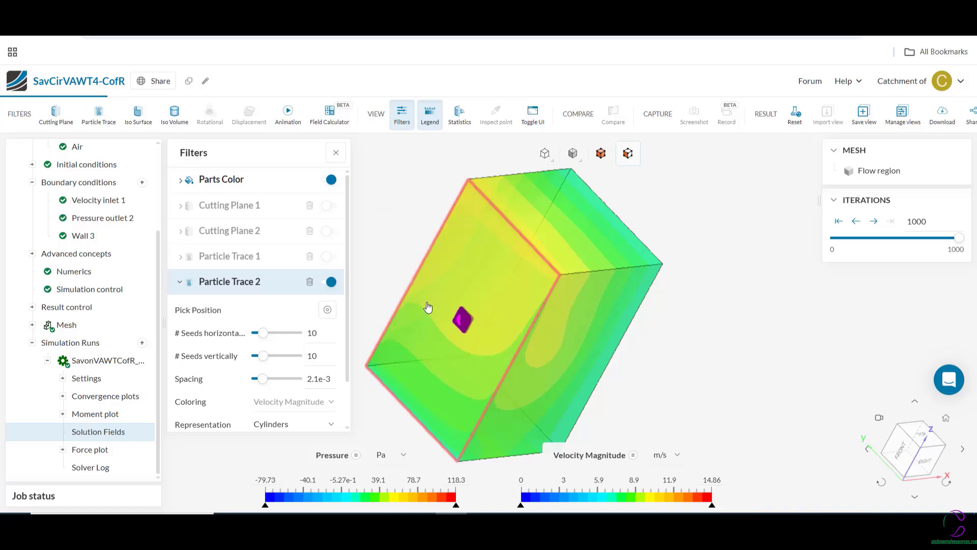
scroll(460, 329, down, 3)
scroll(460, 330, up, 3)
scroll(460, 330, up, 6)
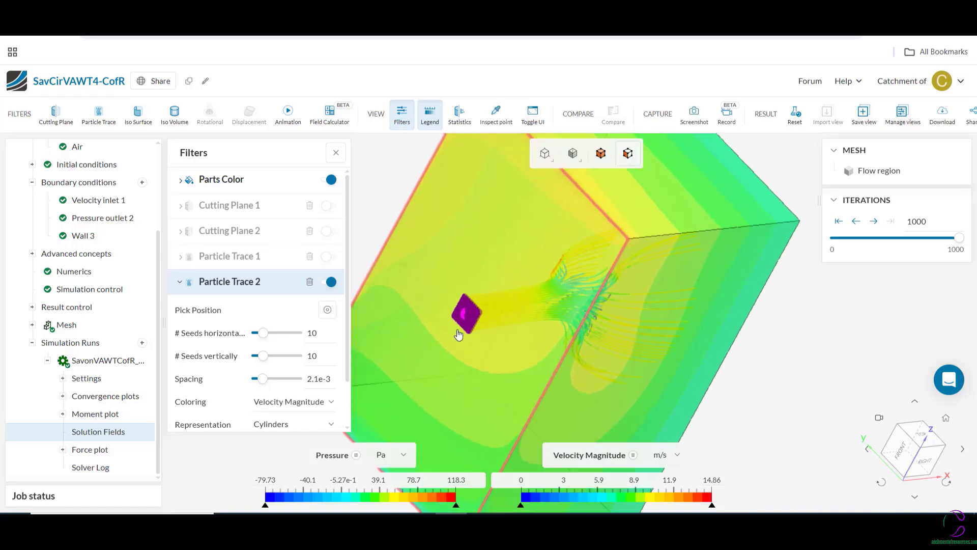
scroll(459, 333, up, 2)
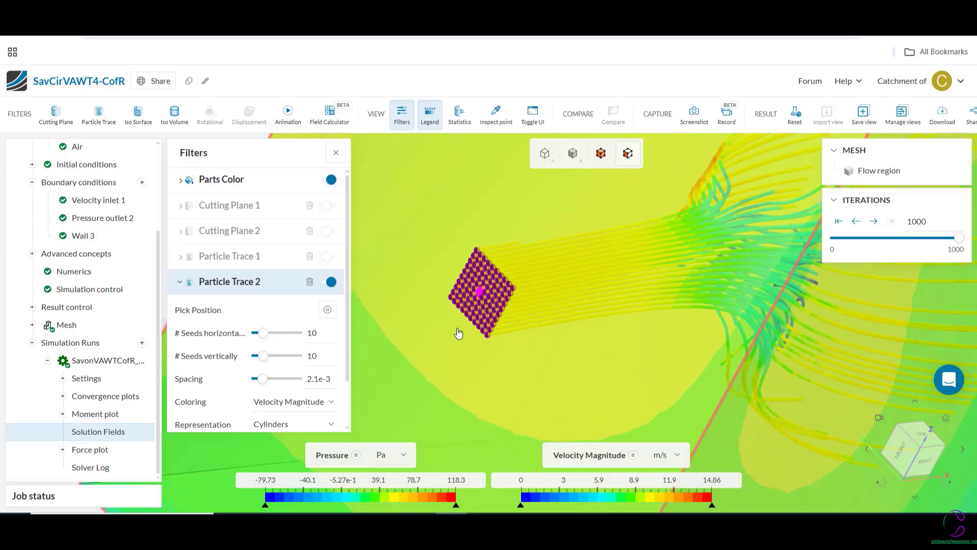
scroll(459, 333, down, 8)
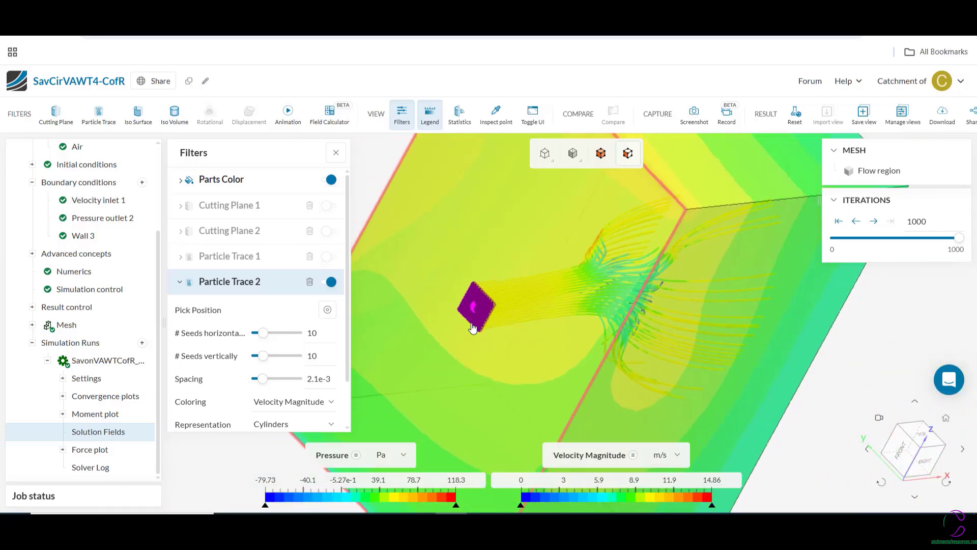
scroll(472, 328, down, 6)
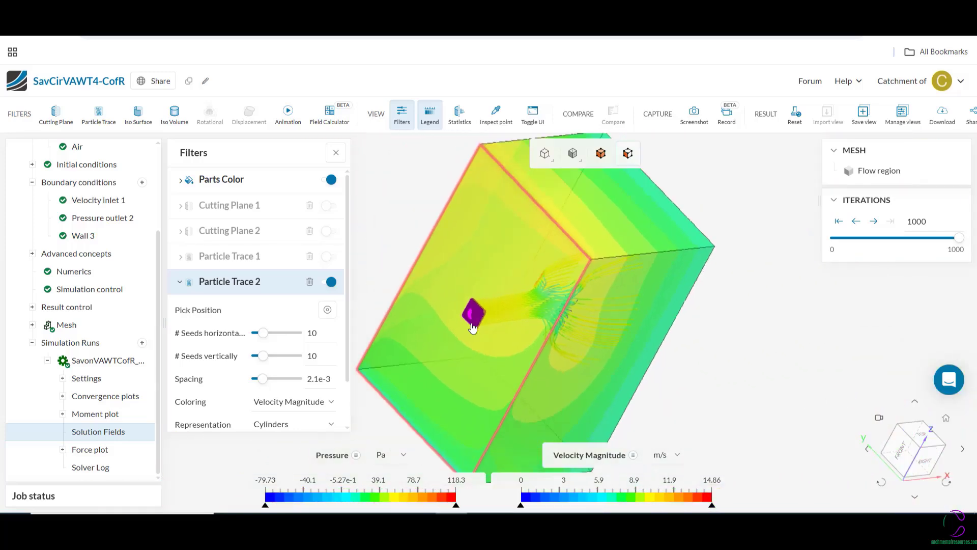
Invert the visibility to hide the flow region faces and show the turbine, and inspect the particle traces around its blades
right_click(389, 264)
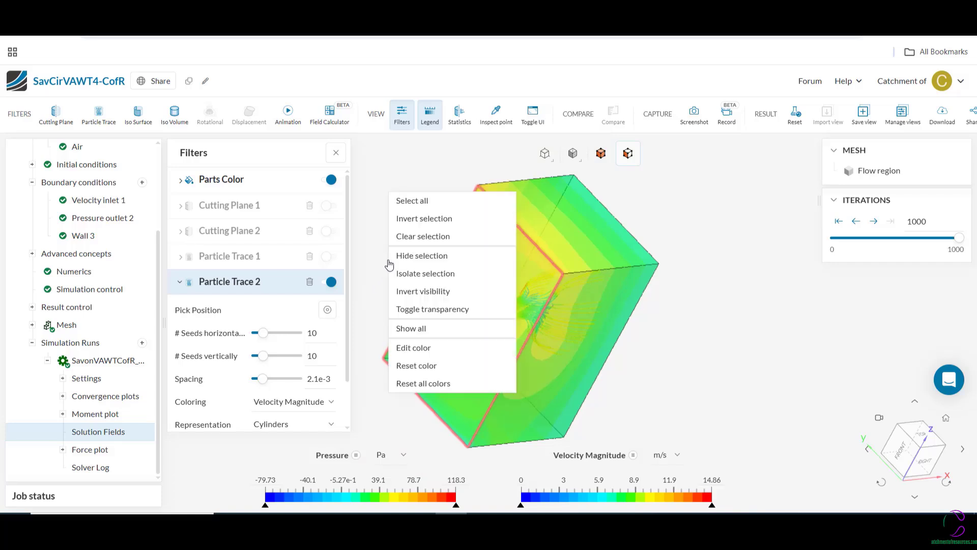
click(423, 294)
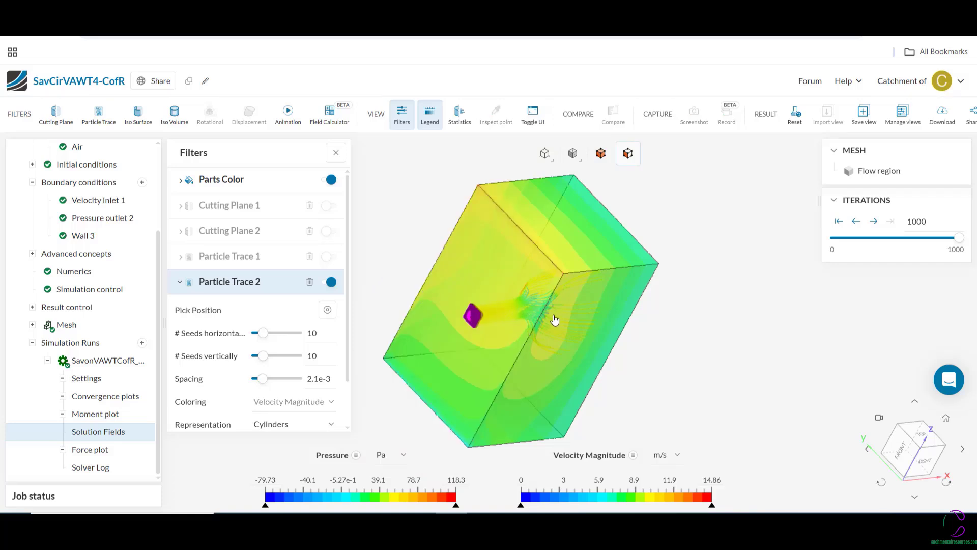
scroll(538, 322, down, 4)
scroll(545, 349, up, 4)
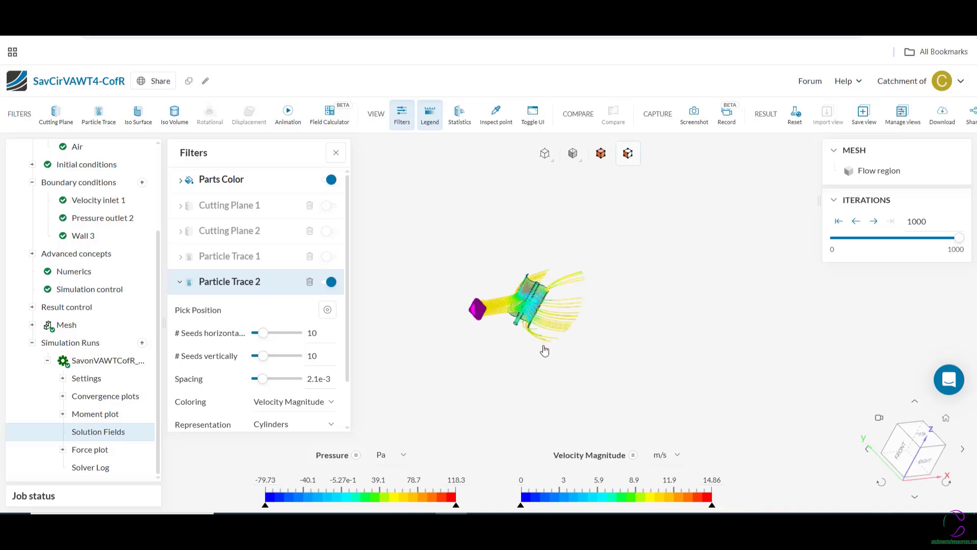
scroll(484, 273, up, 5)
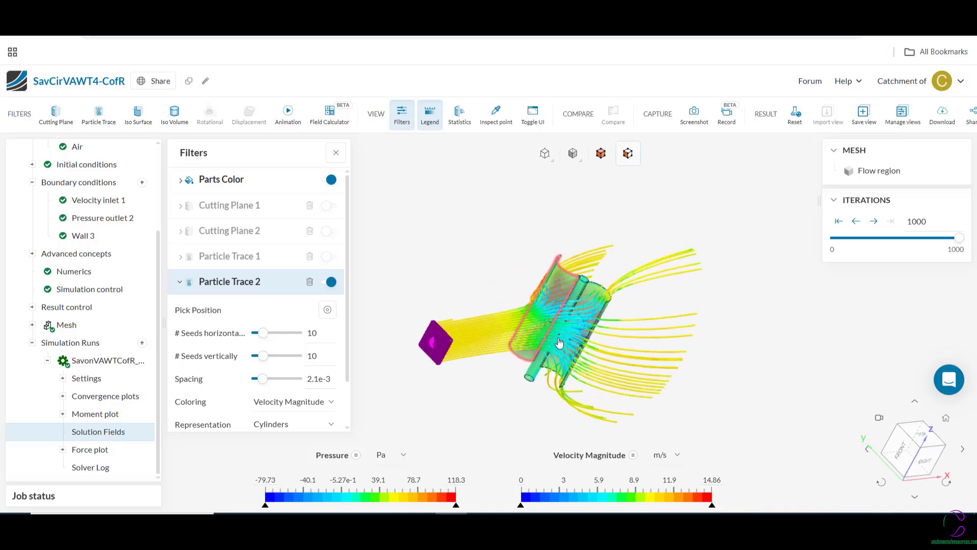
scroll(583, 391, up, 4)
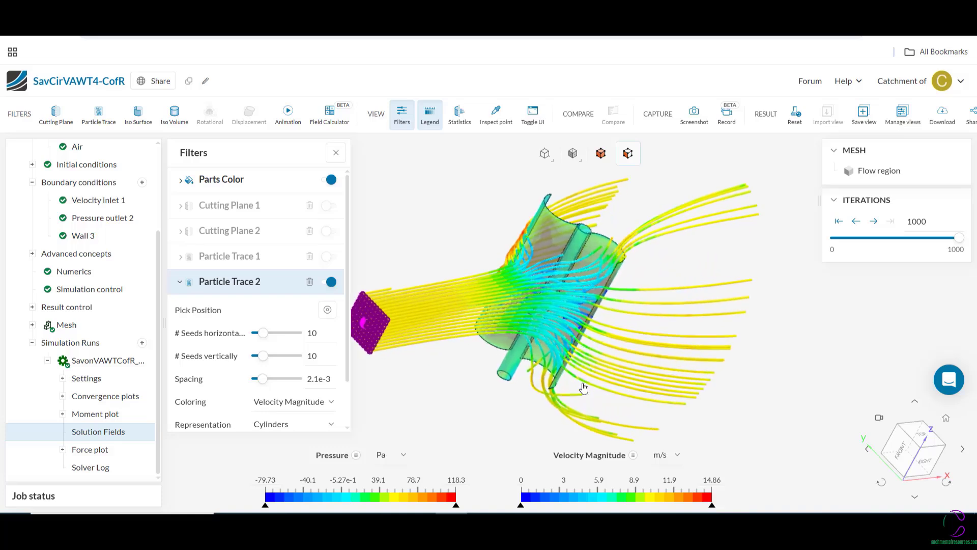